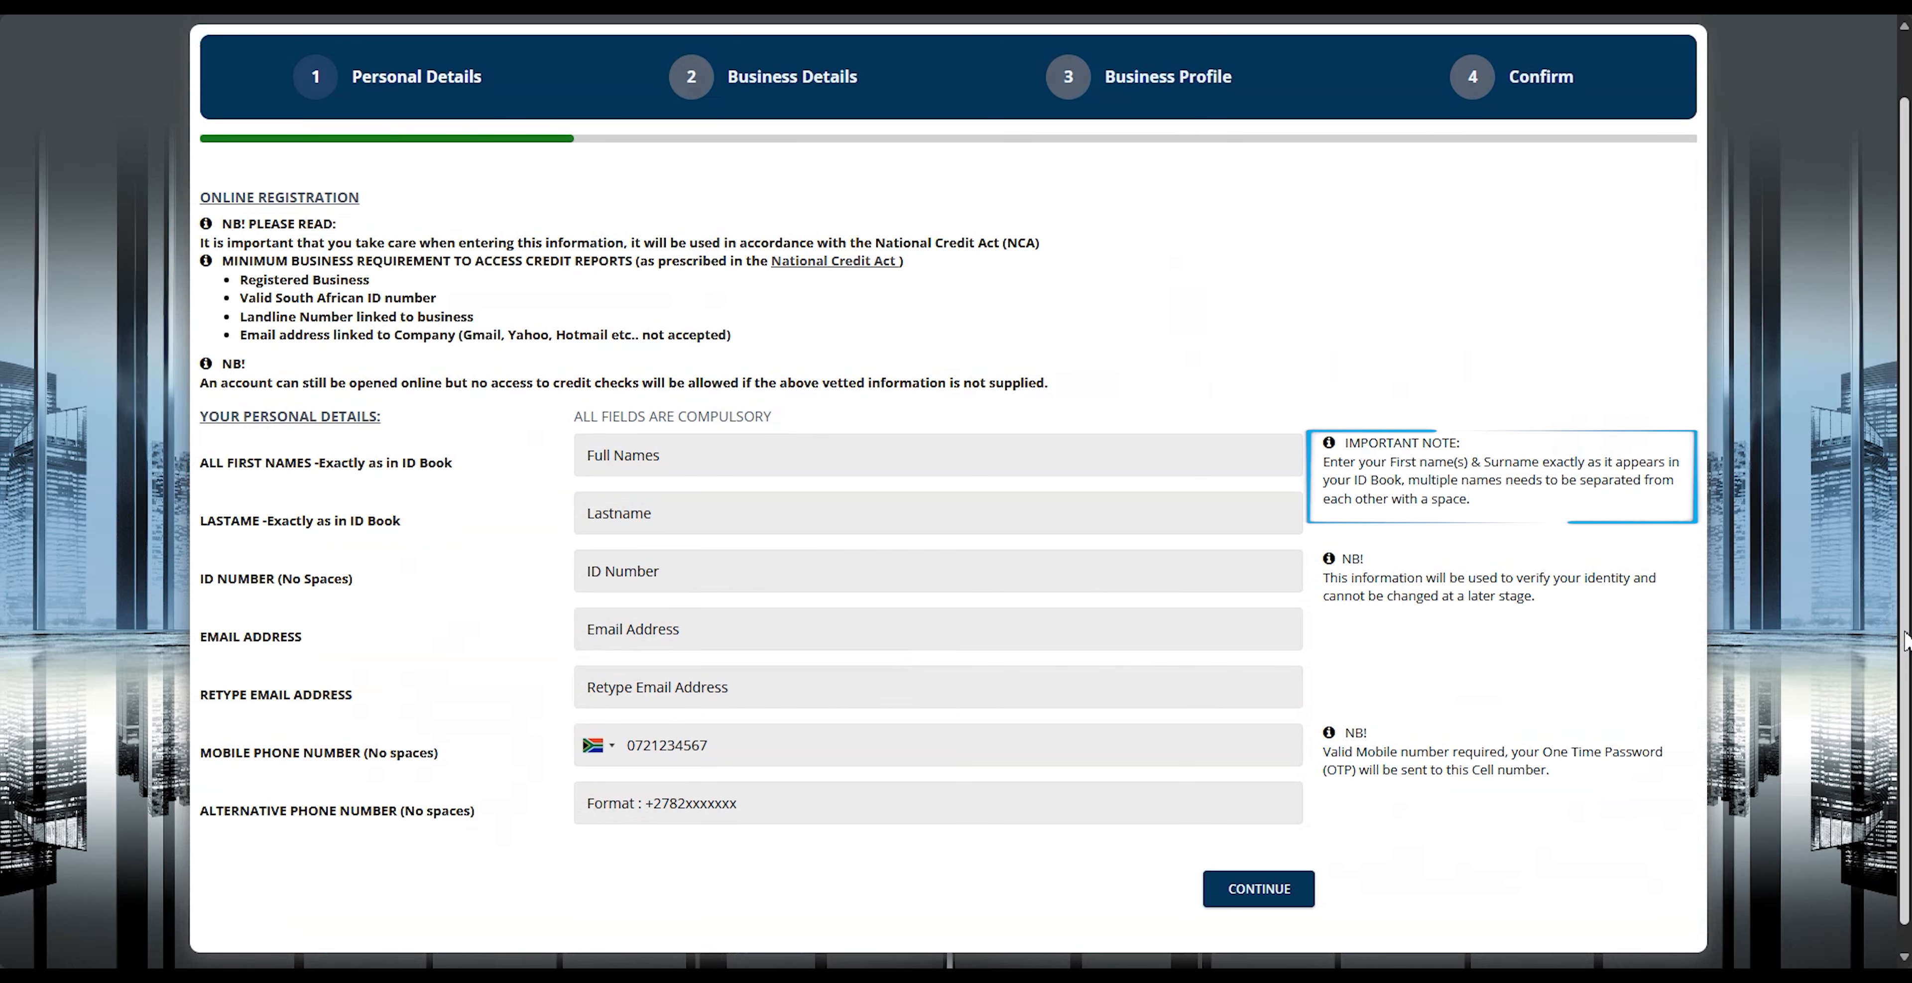
Step: Fill in the applicant's first name, last name and ID number in the personal details
drag(1905, 631, 1905, 629)
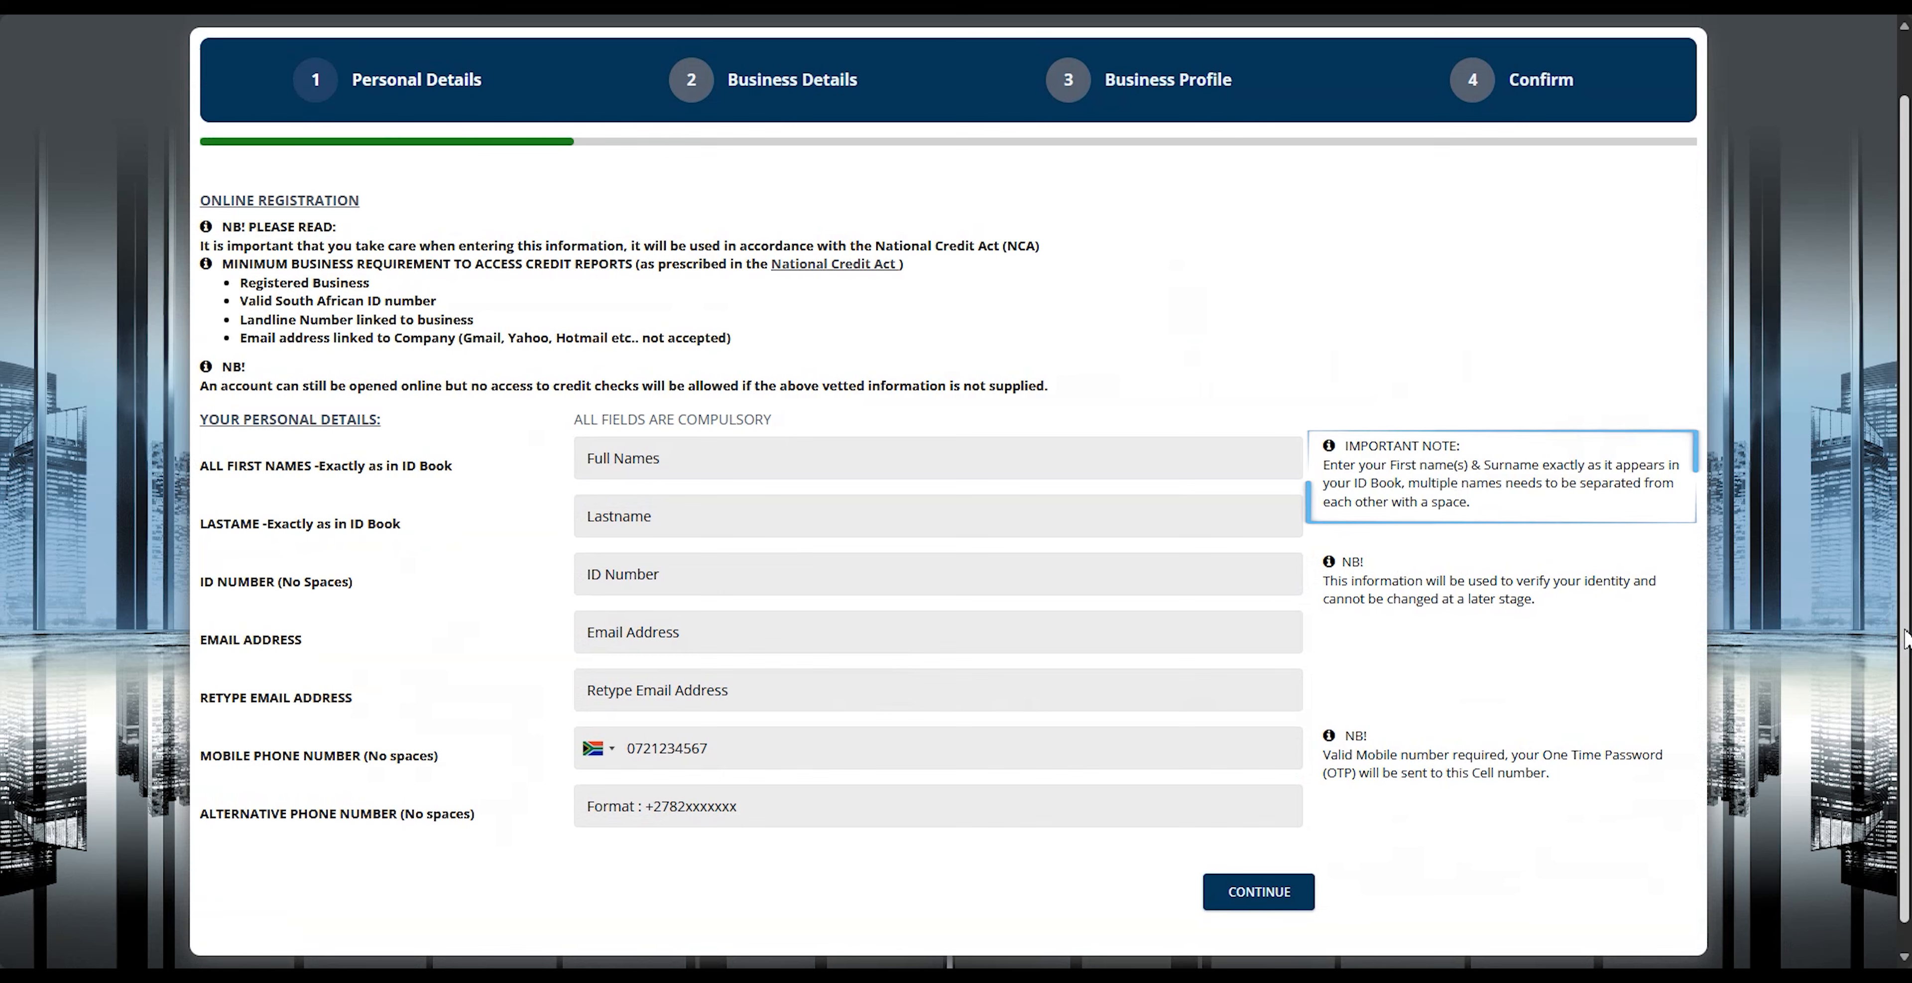
click(1140, 460)
text(Jane)
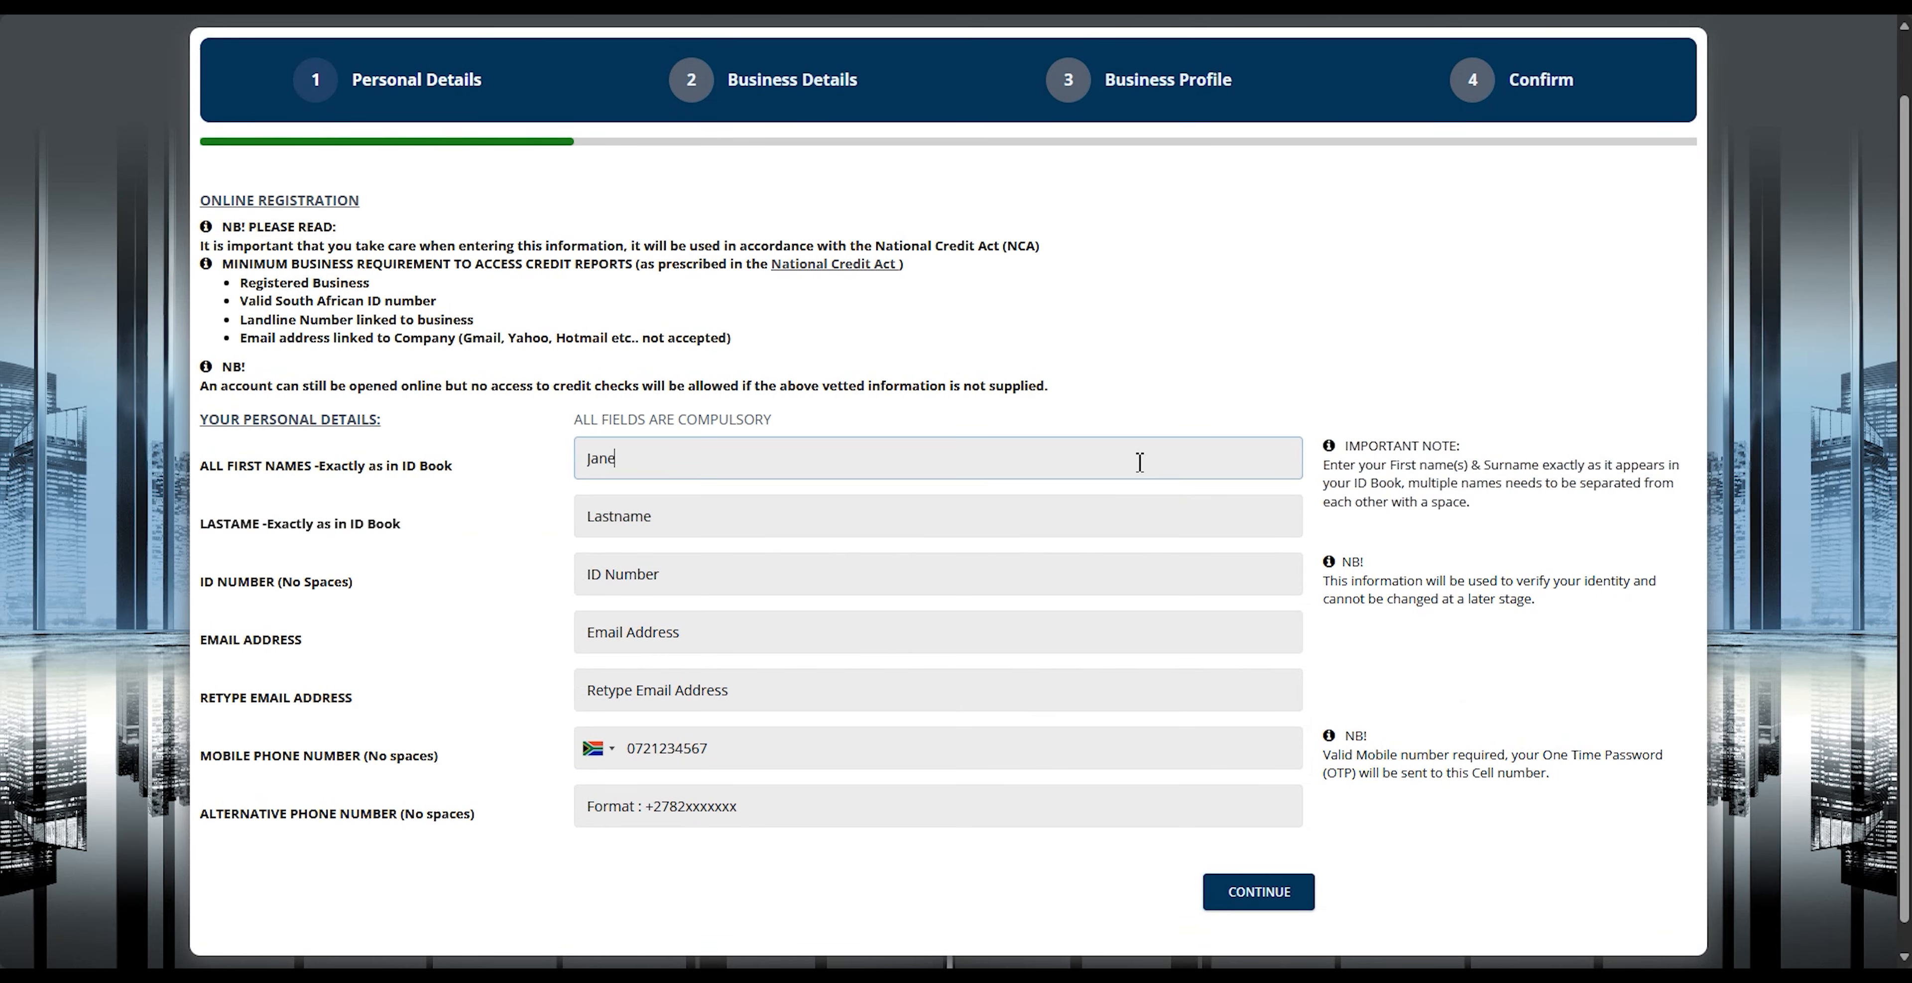
key(Tab)
text(Doe)
key(Tab)
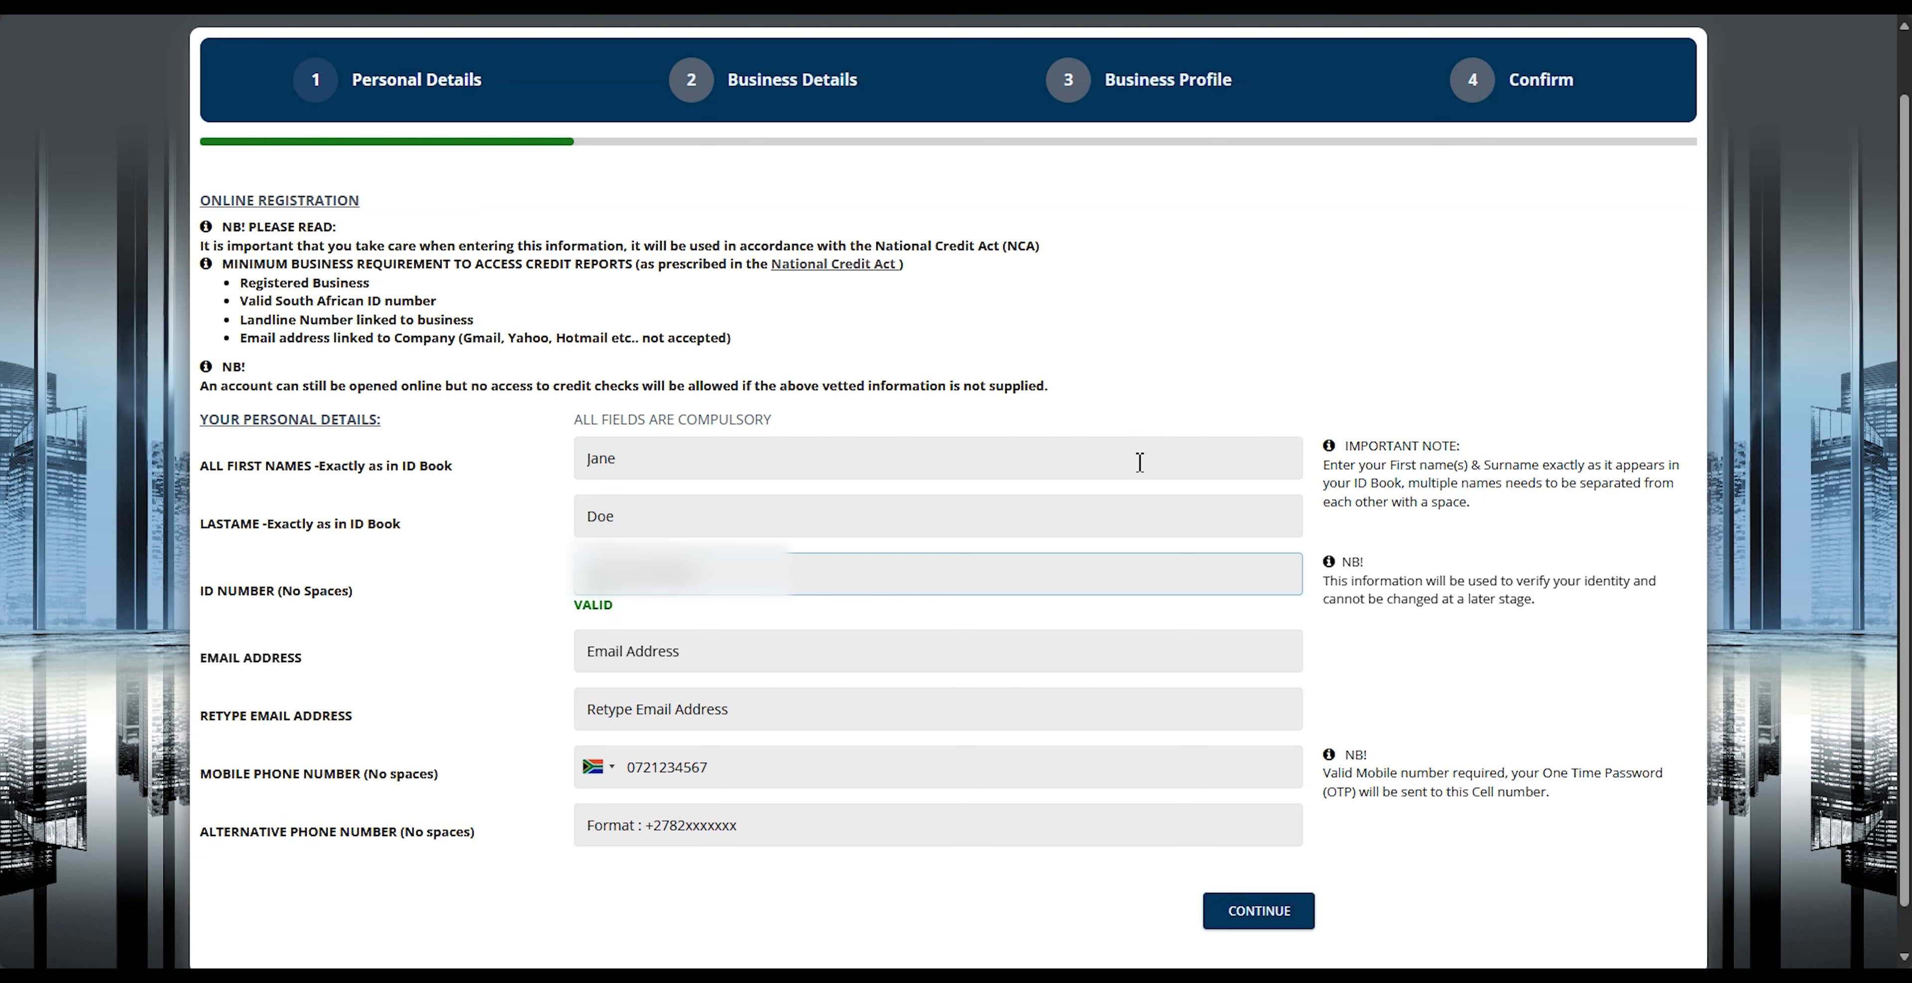
key(Tab)
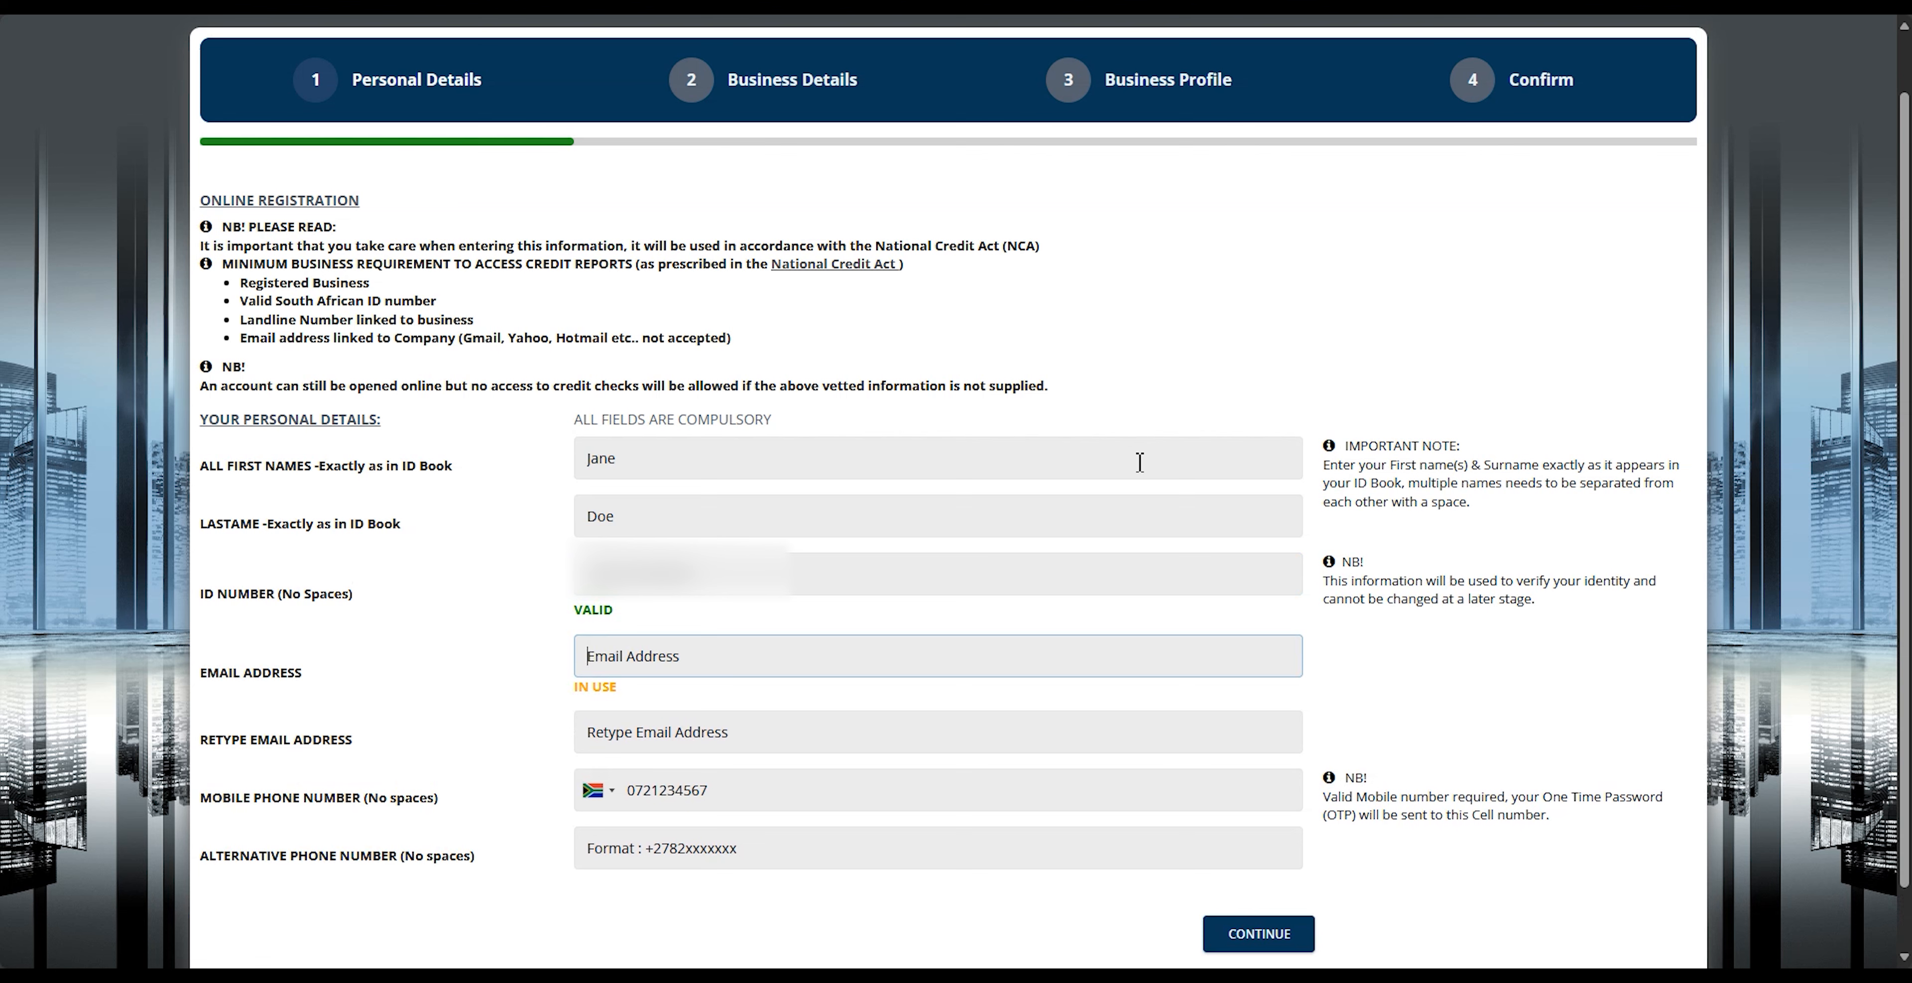
Step: Enter the applicant's email address in both email fields, add the mobile phone number, and continue to the business details
key(Tab)
text(ja)
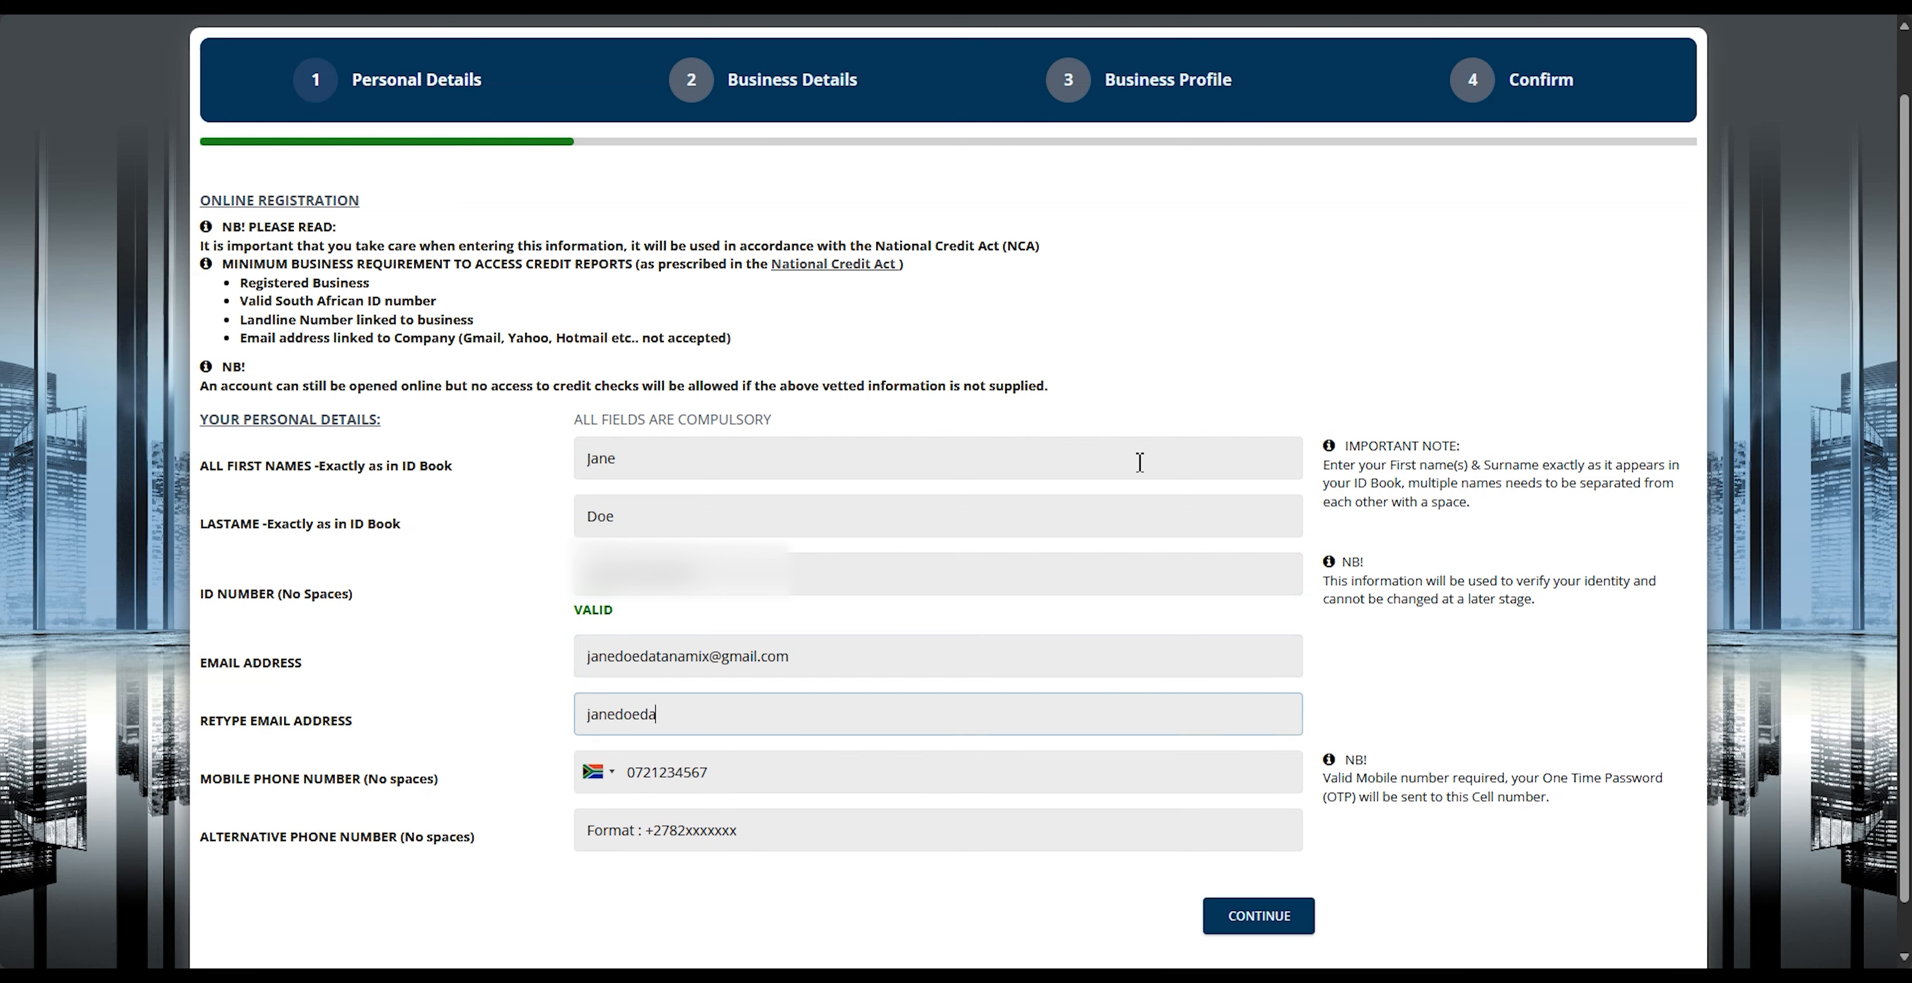
key(Tab)
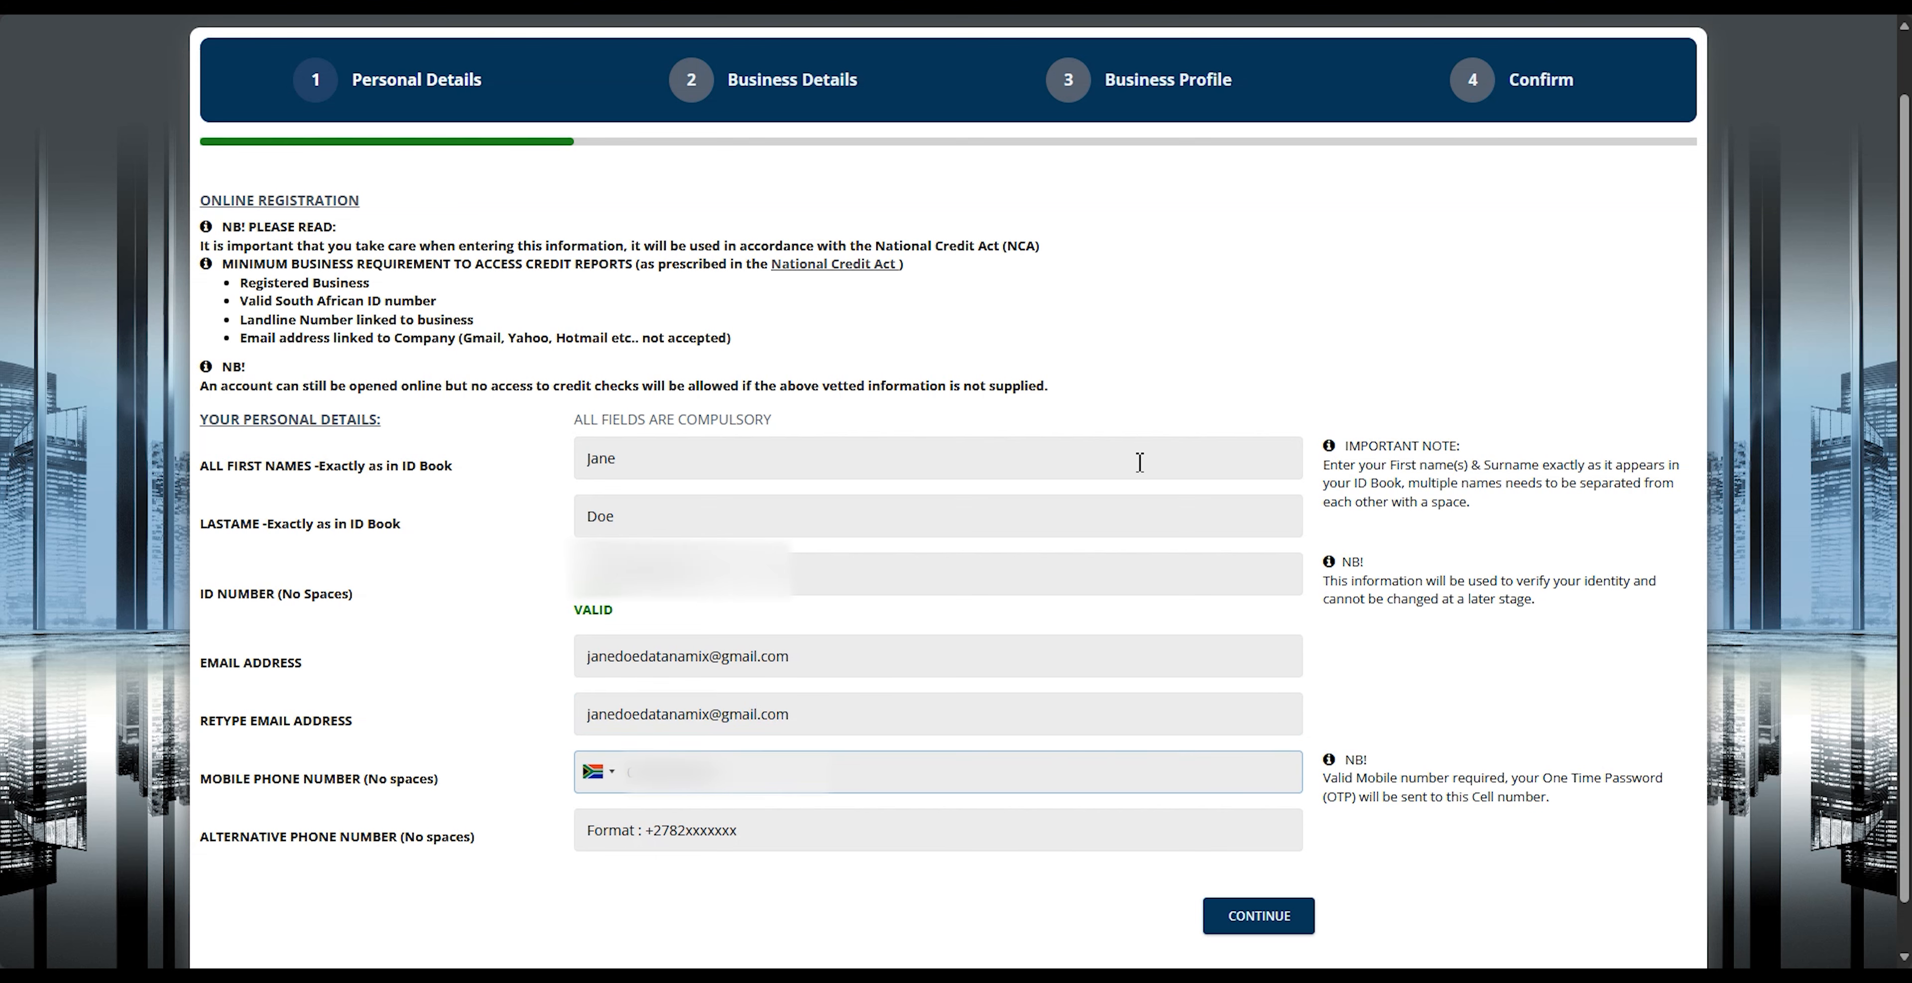
click(1266, 919)
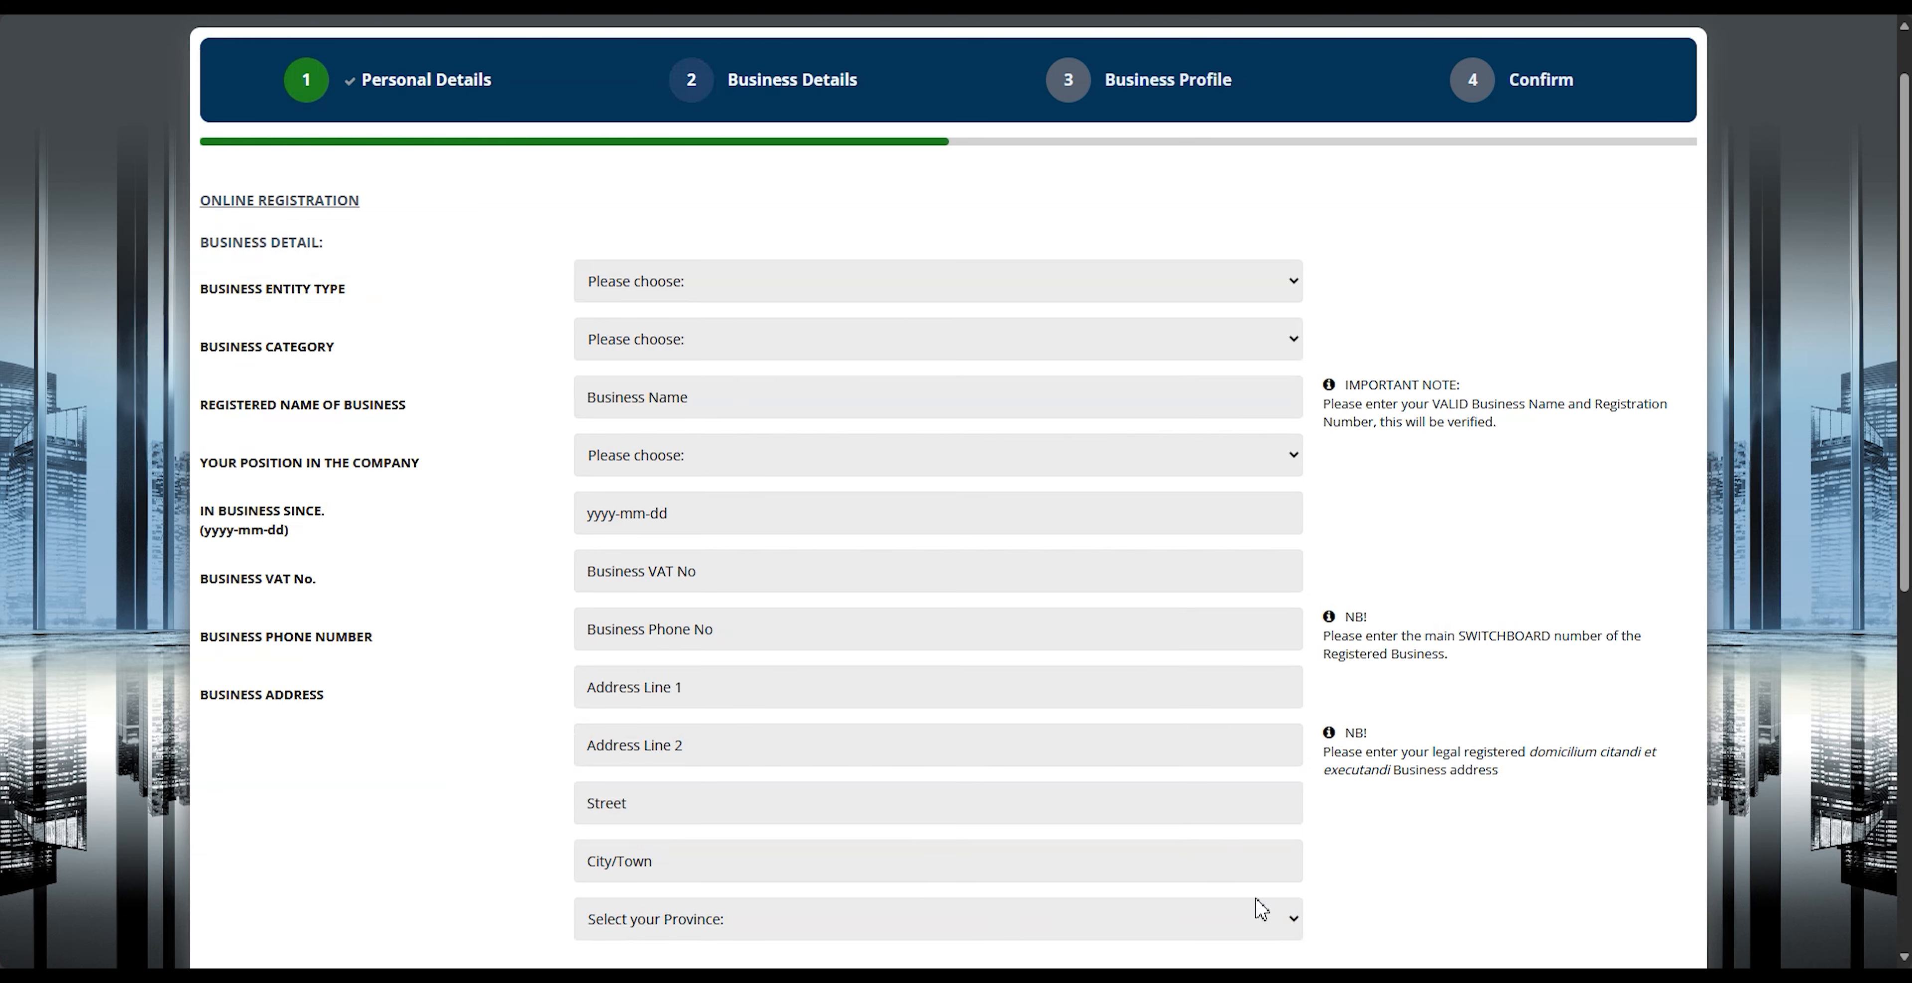
Step: Set the business entity type to South African Company and the business category to Rental Agencies
click(1021, 288)
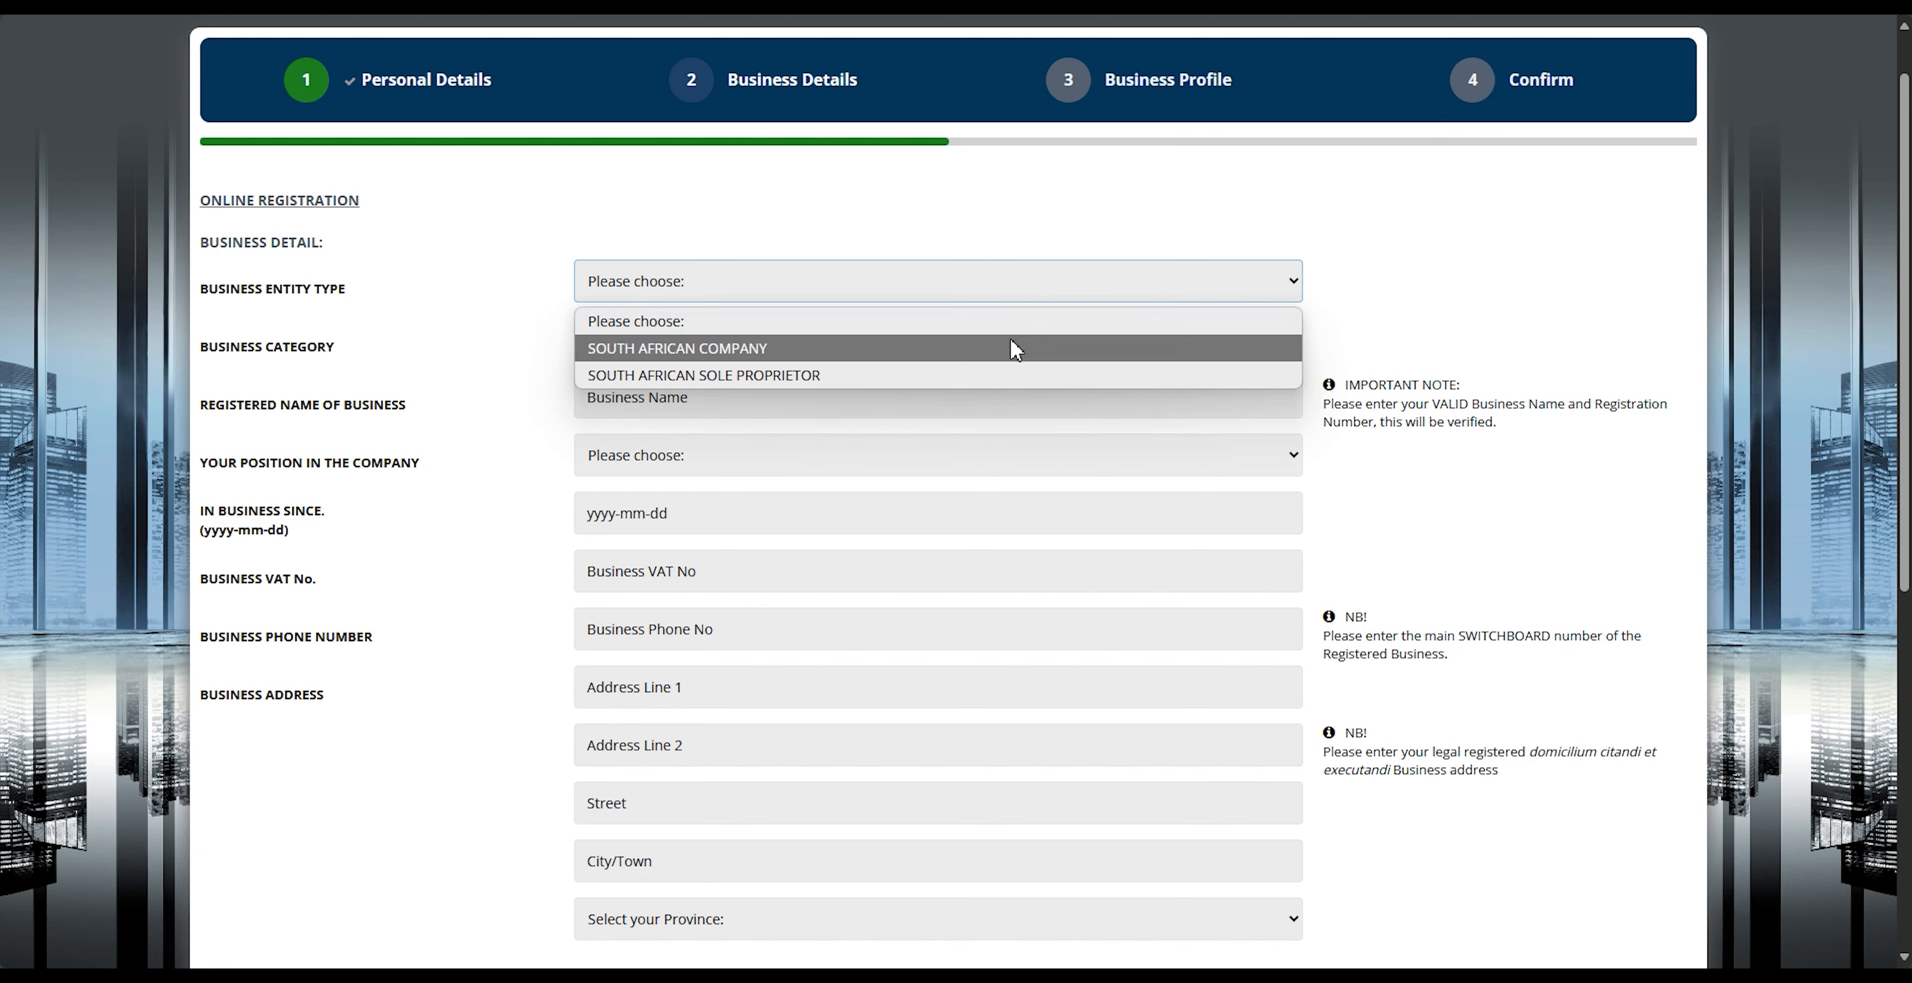
click(1016, 348)
click(1016, 348)
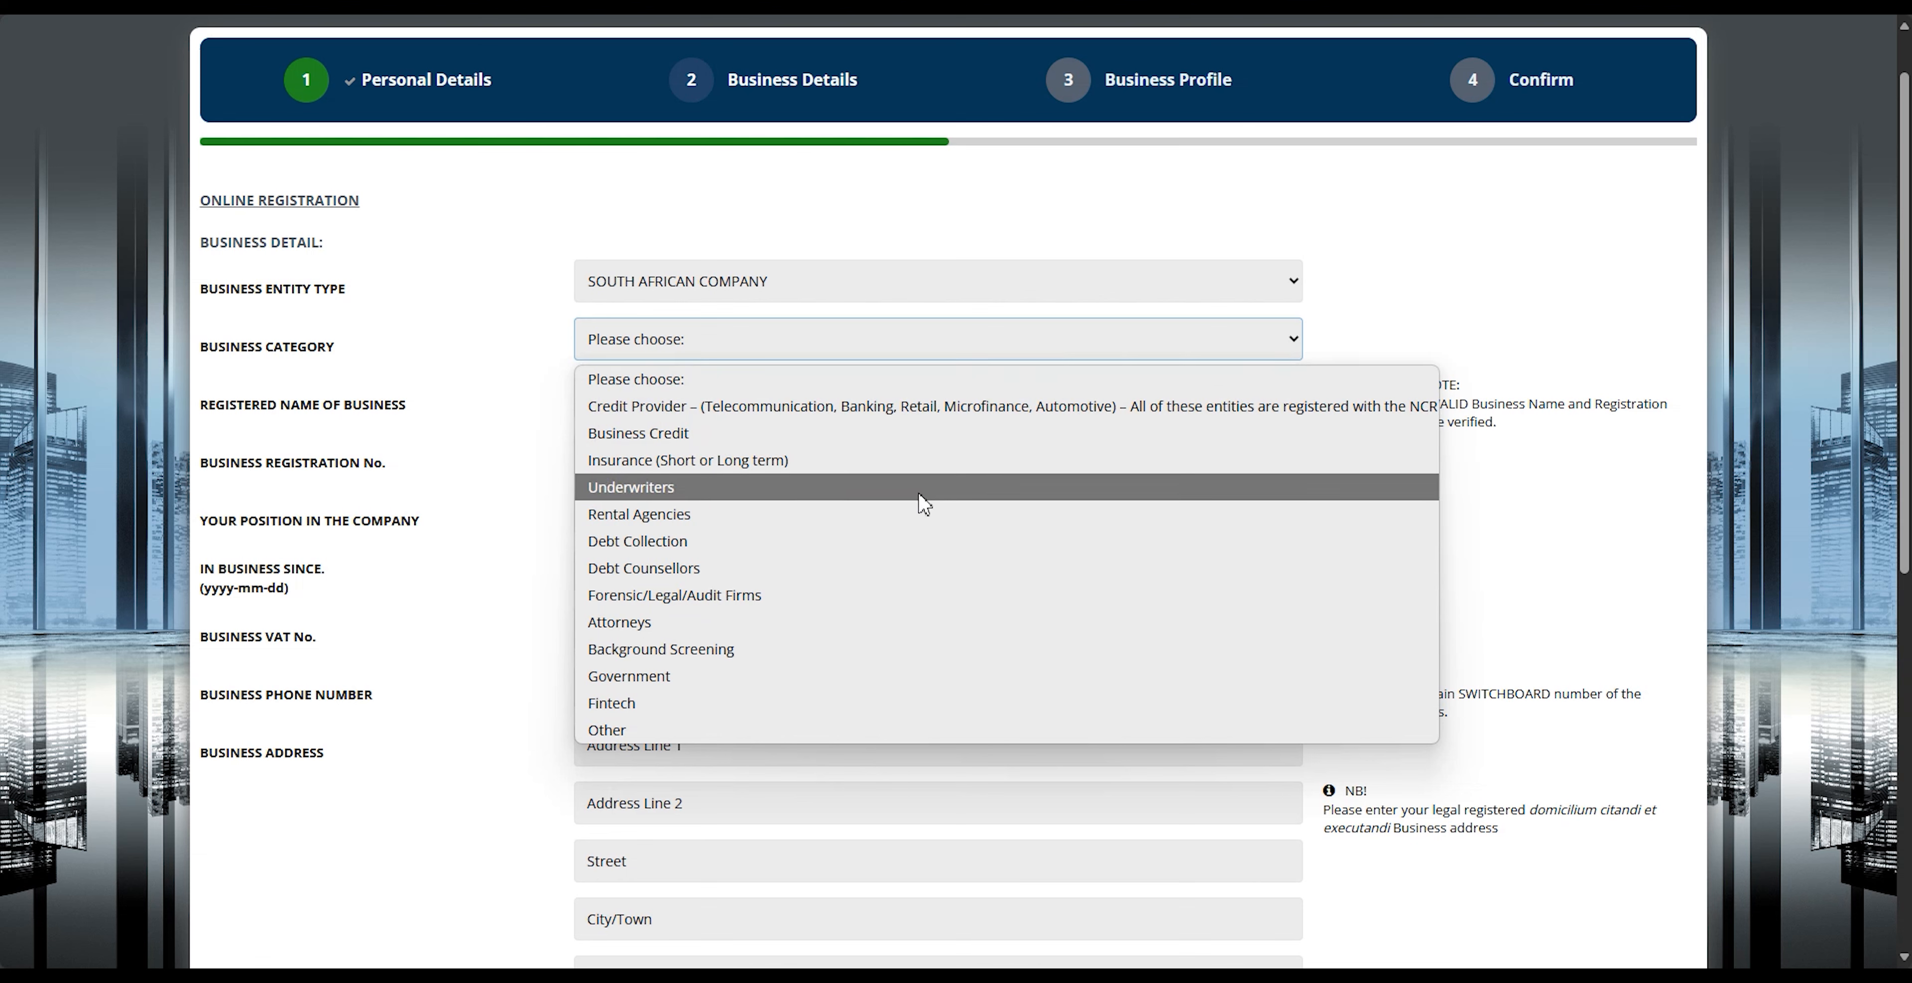
click(918, 516)
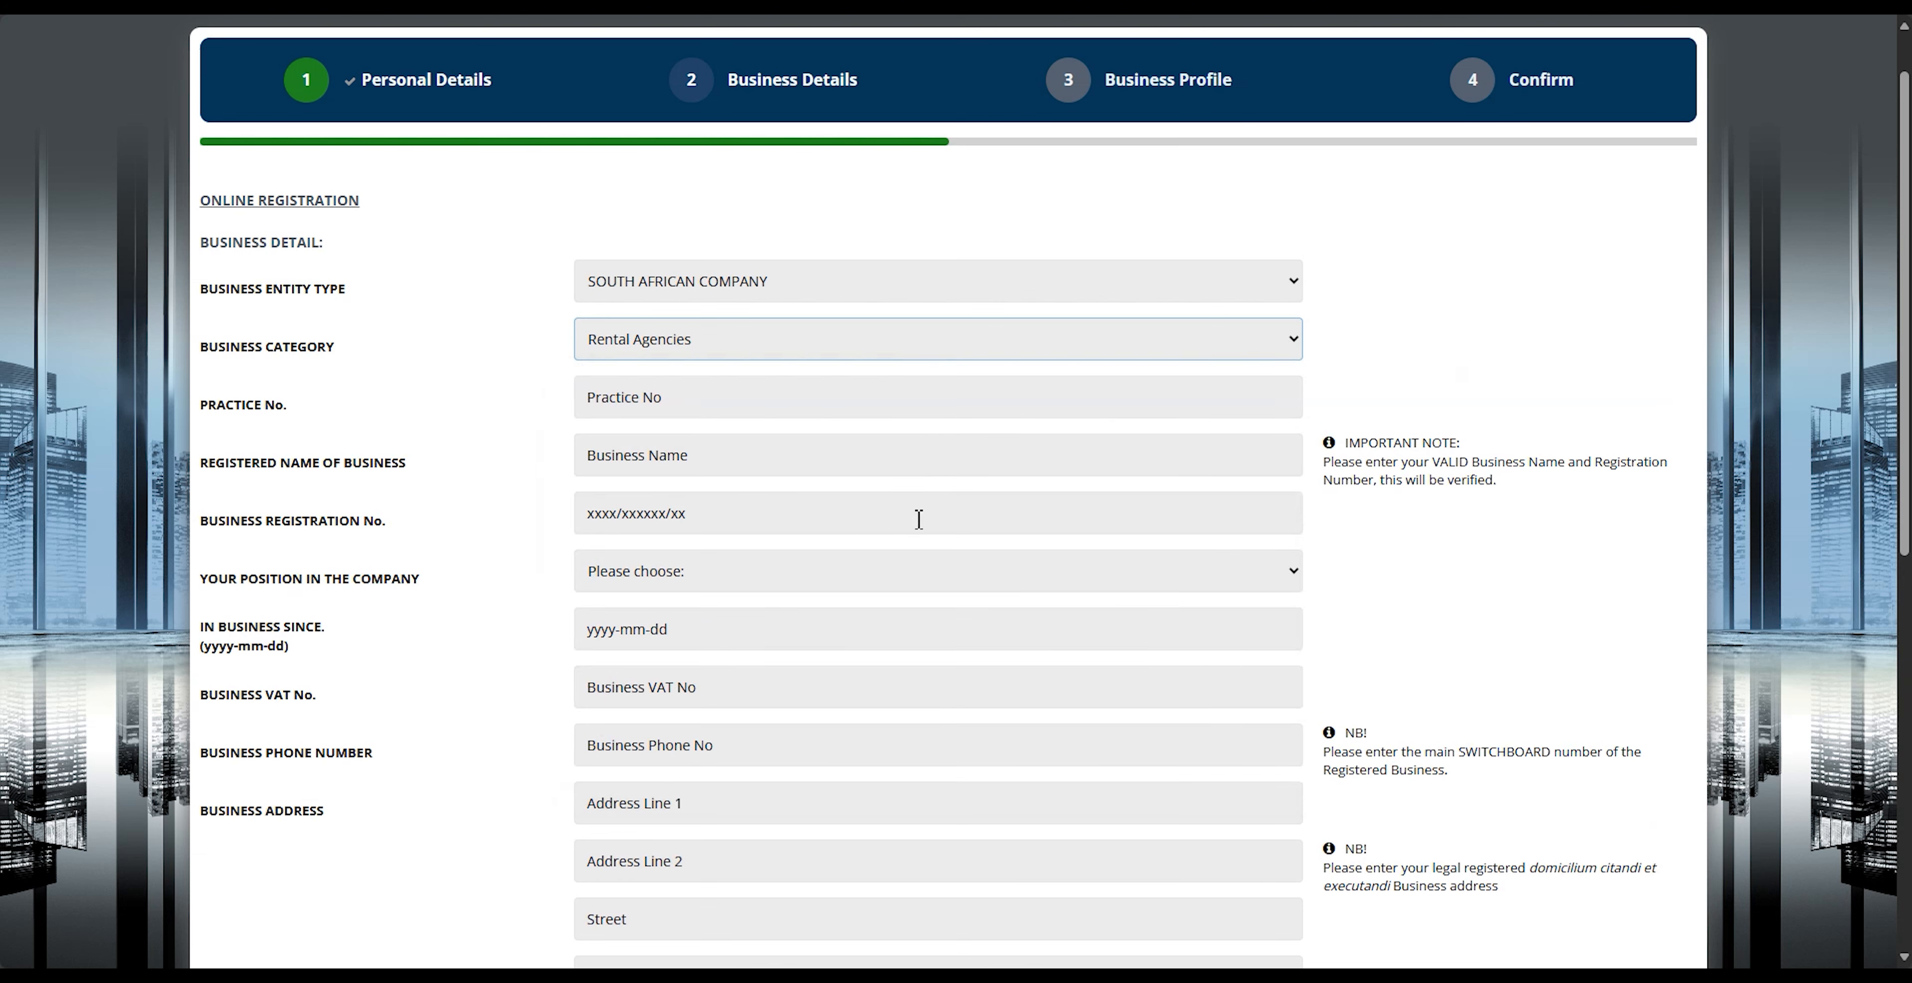
Step: Enter the practice number, the registered business name "Doe Rentals & Leasing" and the business registration number
click(867, 411)
text(123456789)
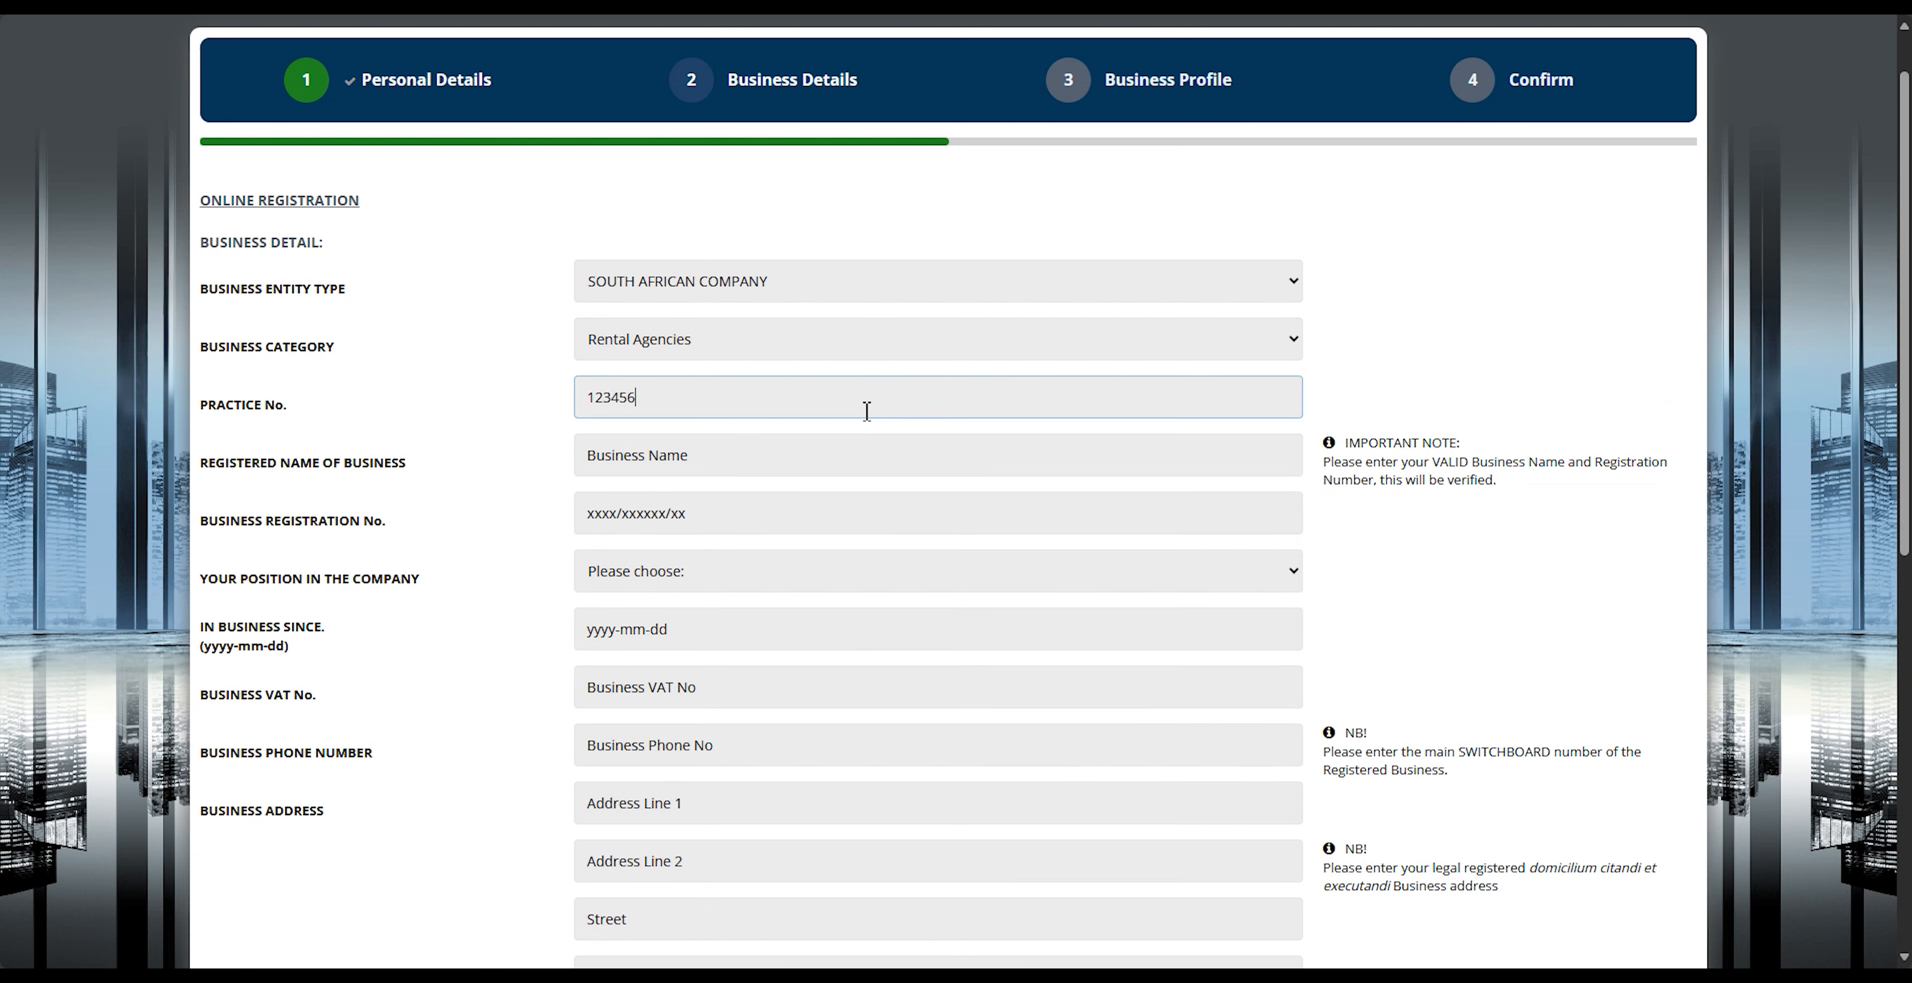
click(861, 466)
text(Doe Rentals & Leasing)
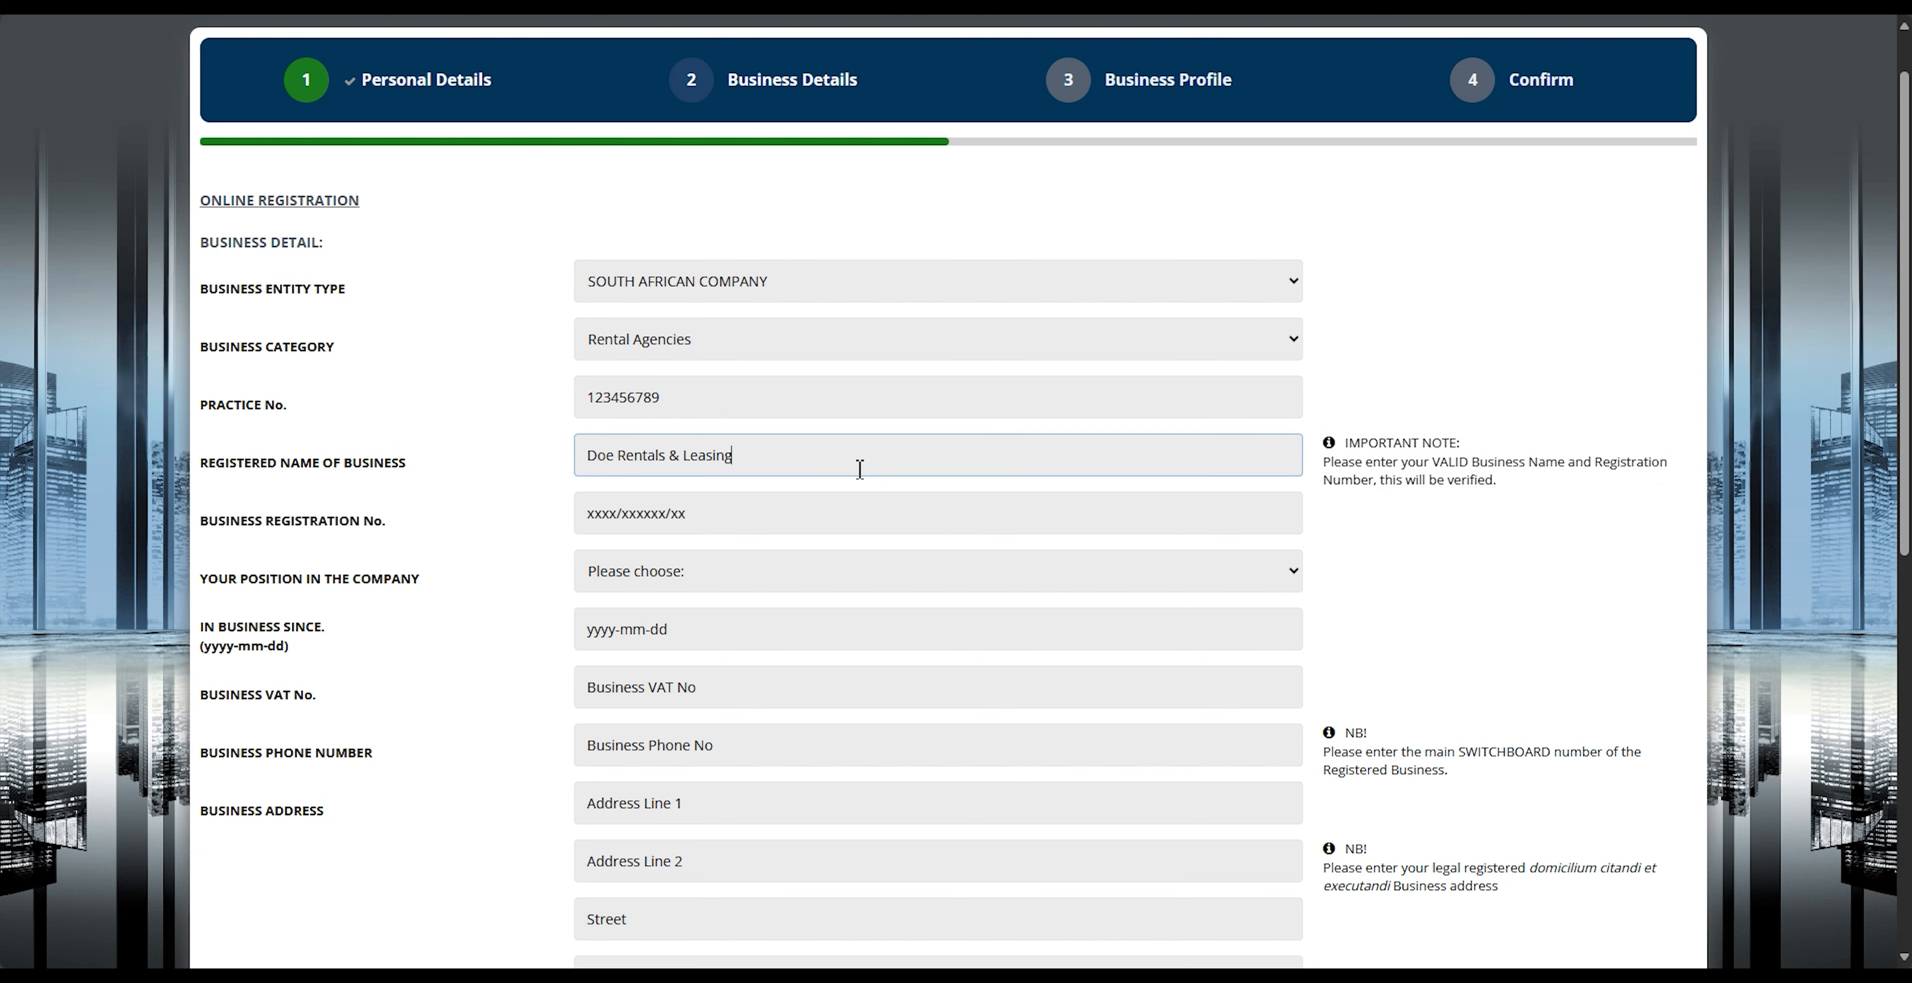
click(859, 518)
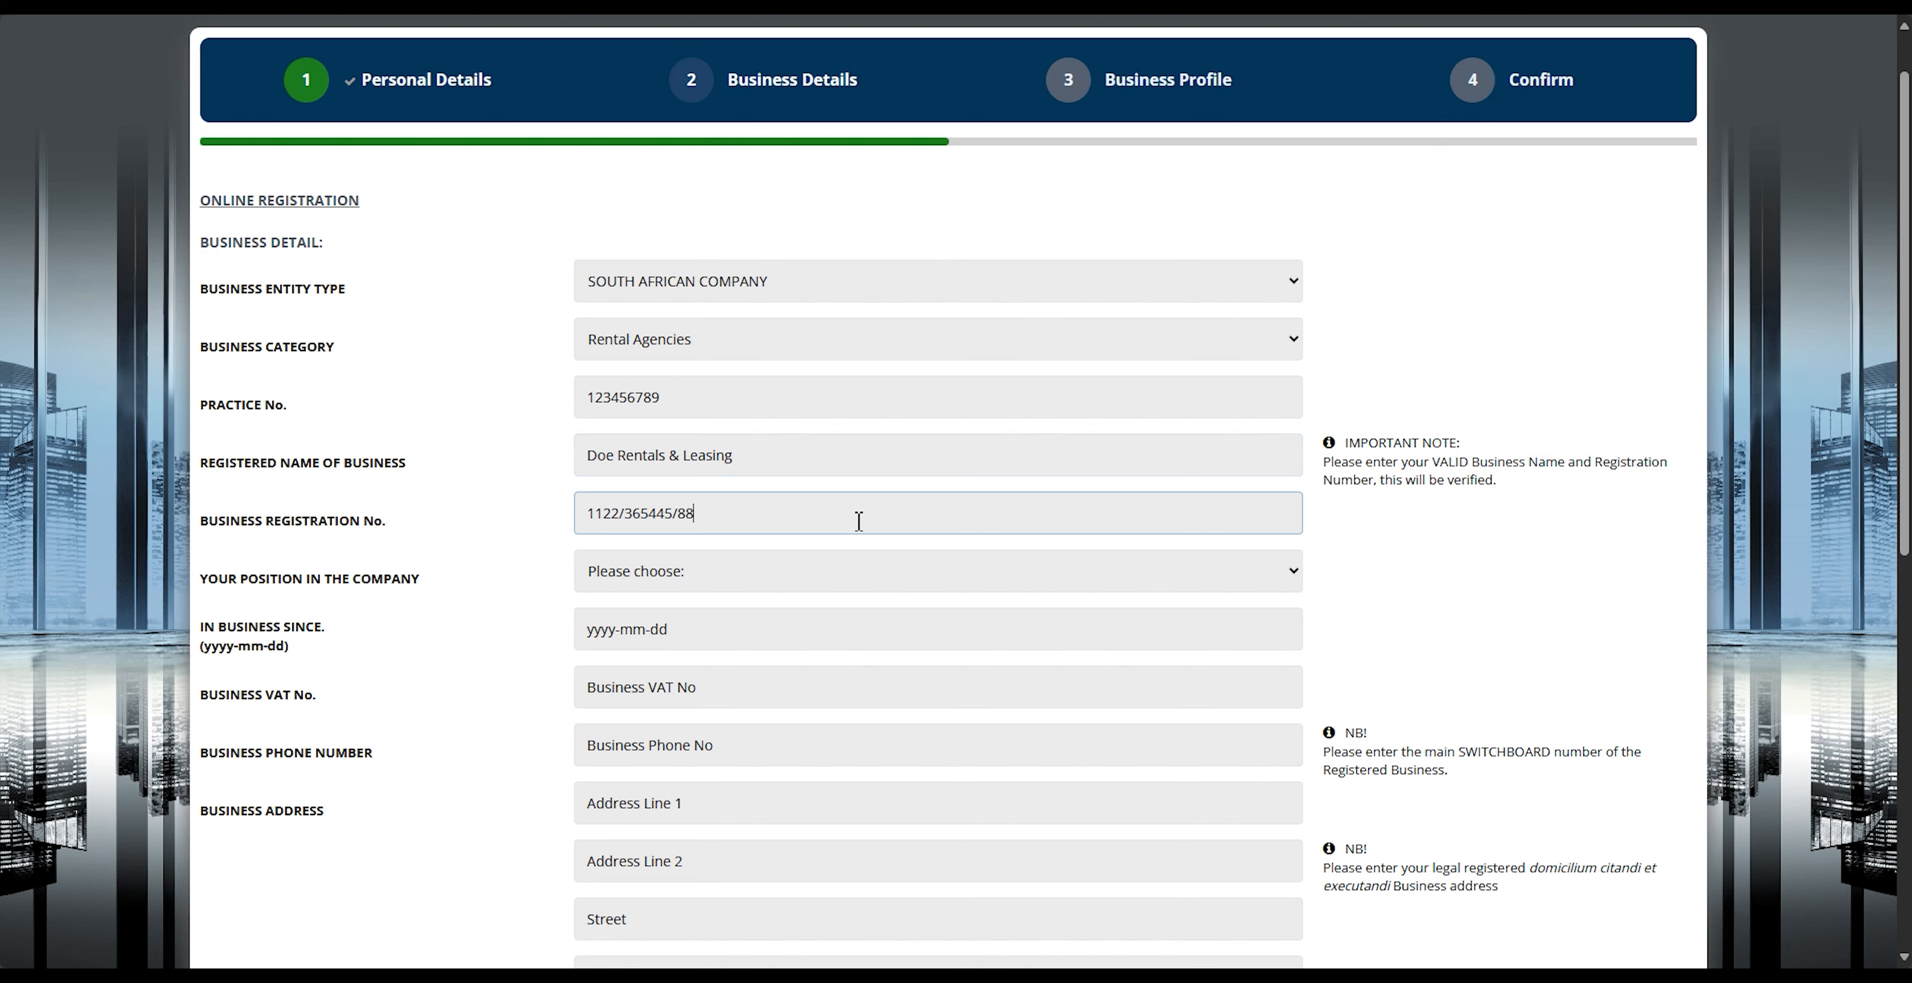
Step: Set the position in the company to Owner and the in-business-since date to 2021-02-02
click(845, 573)
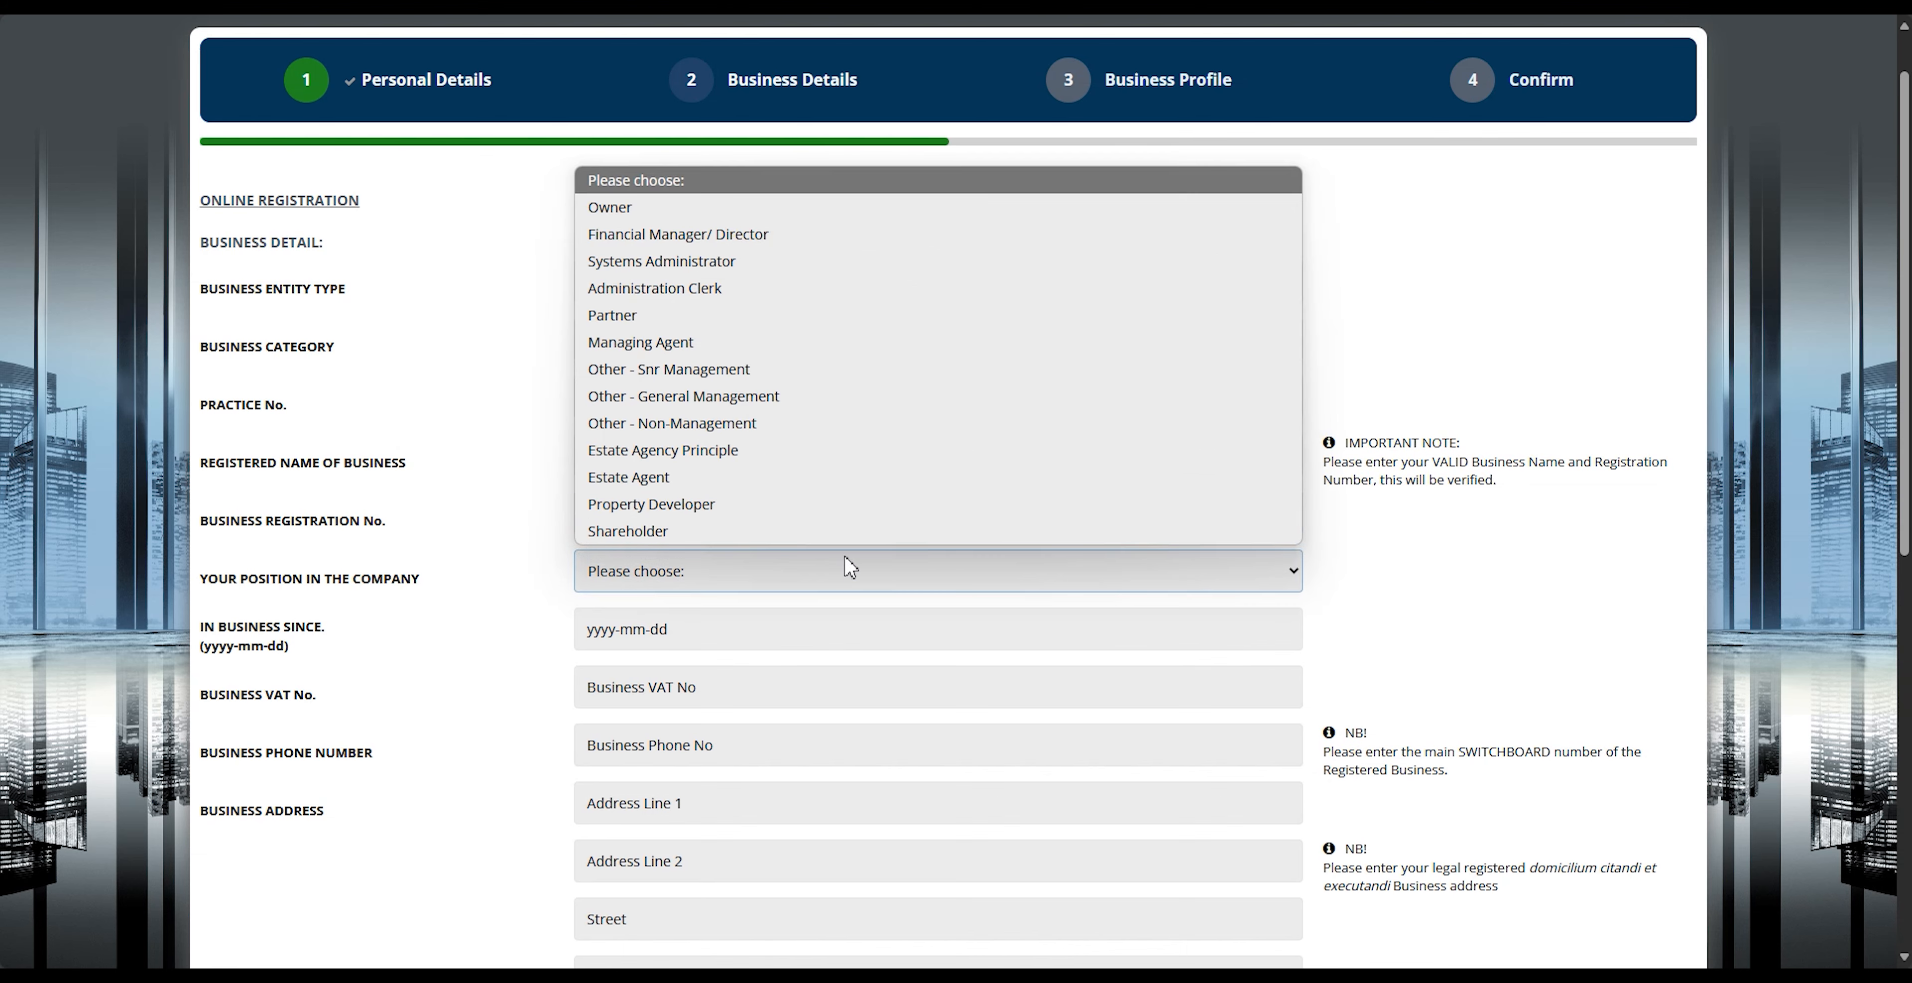
click(792, 211)
click(799, 636)
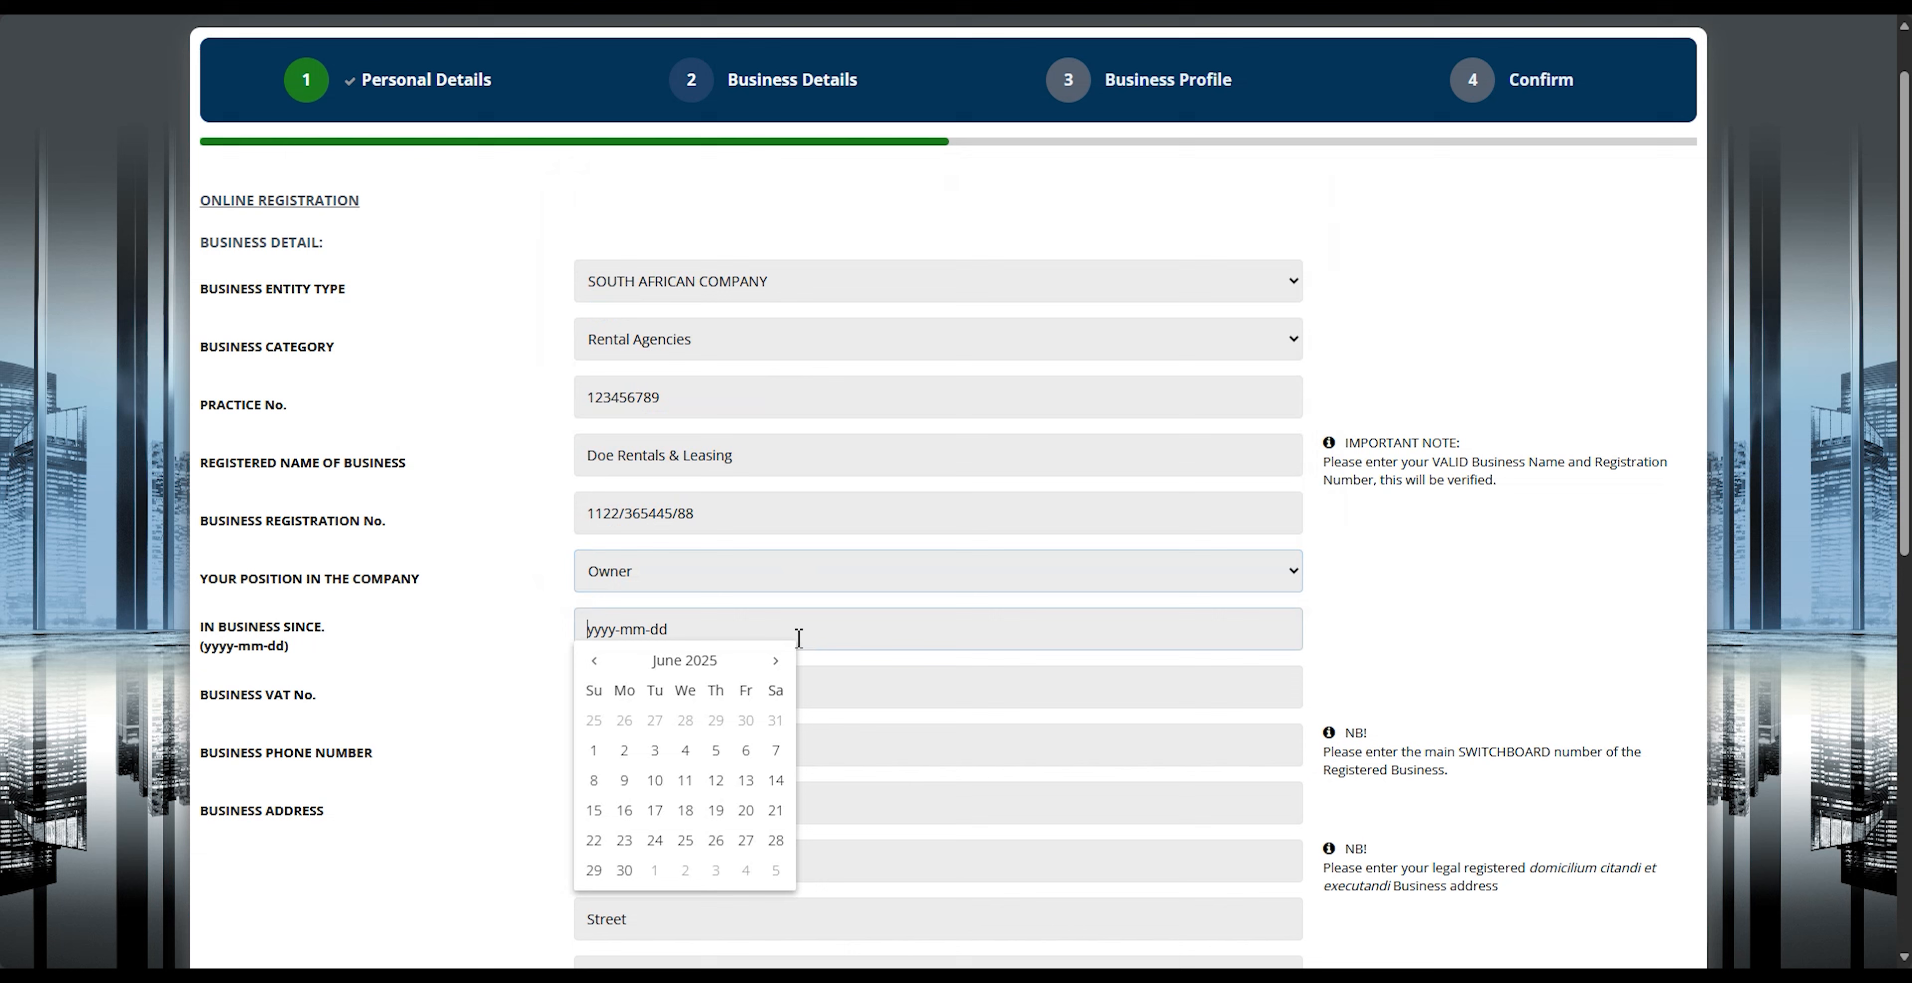
click(640, 664)
click(643, 672)
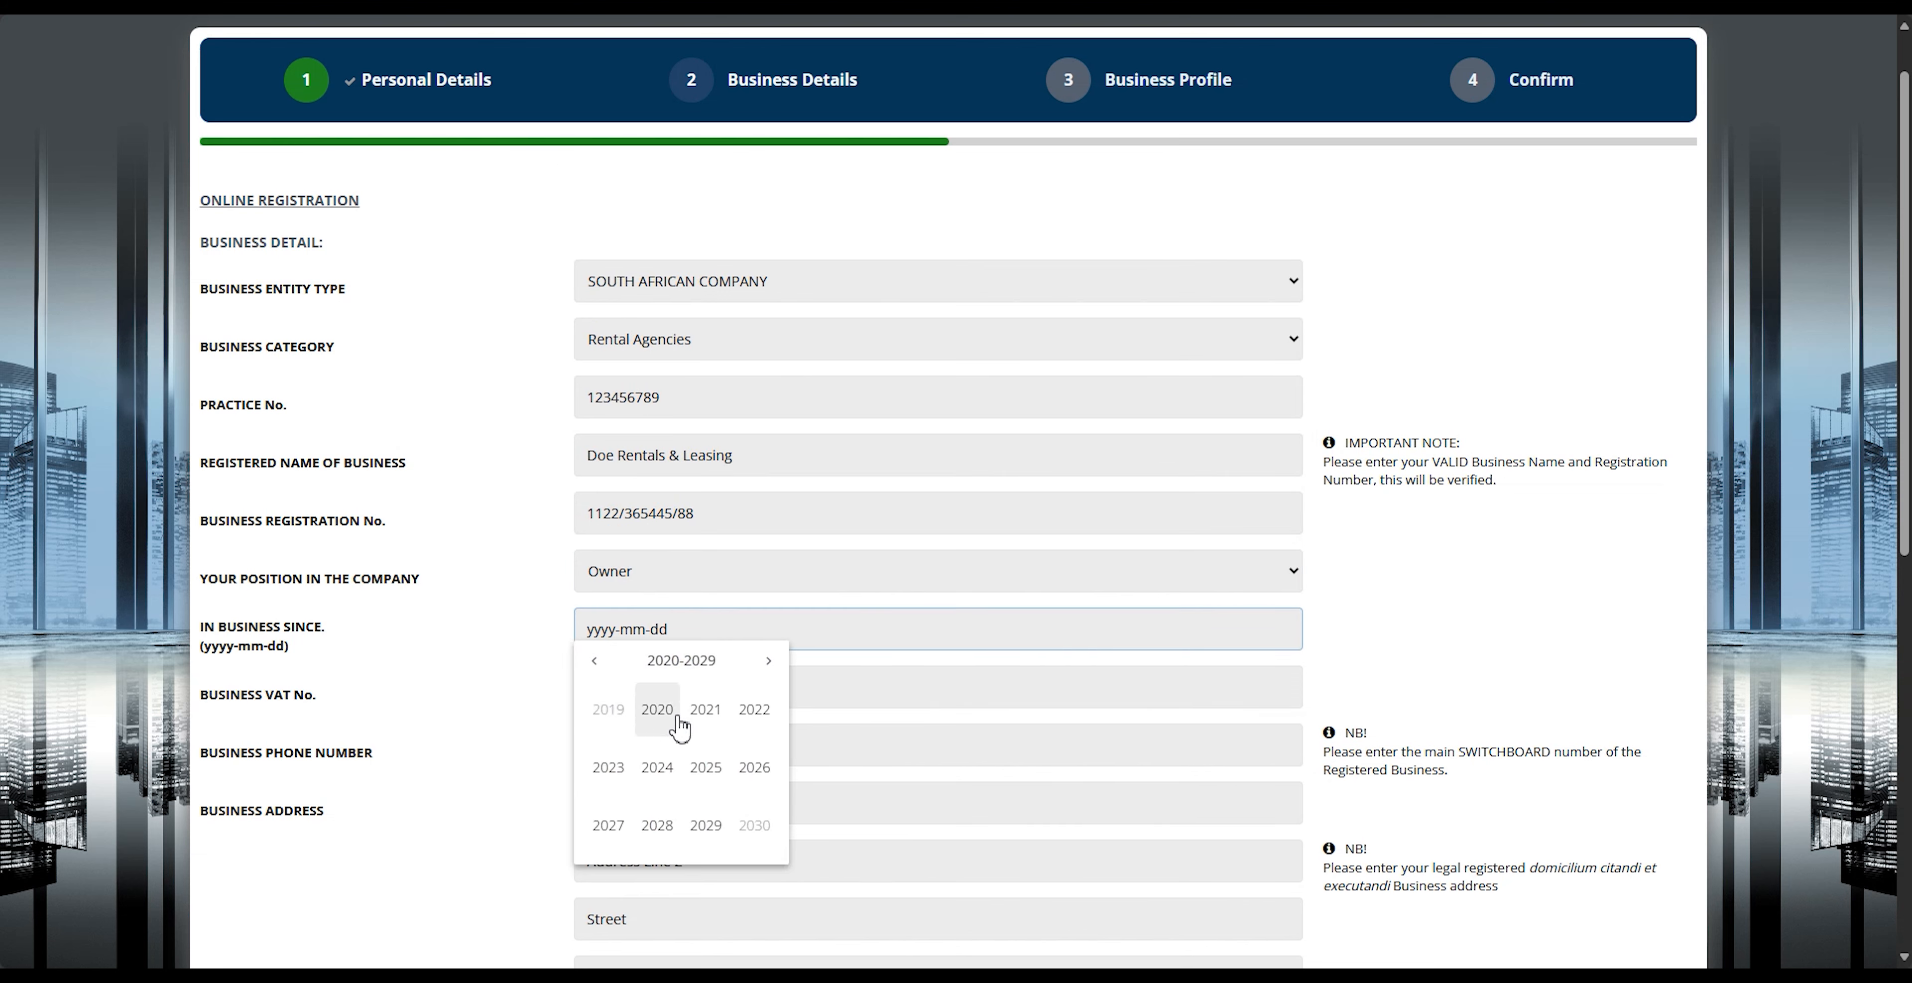
click(705, 717)
click(657, 717)
click(657, 722)
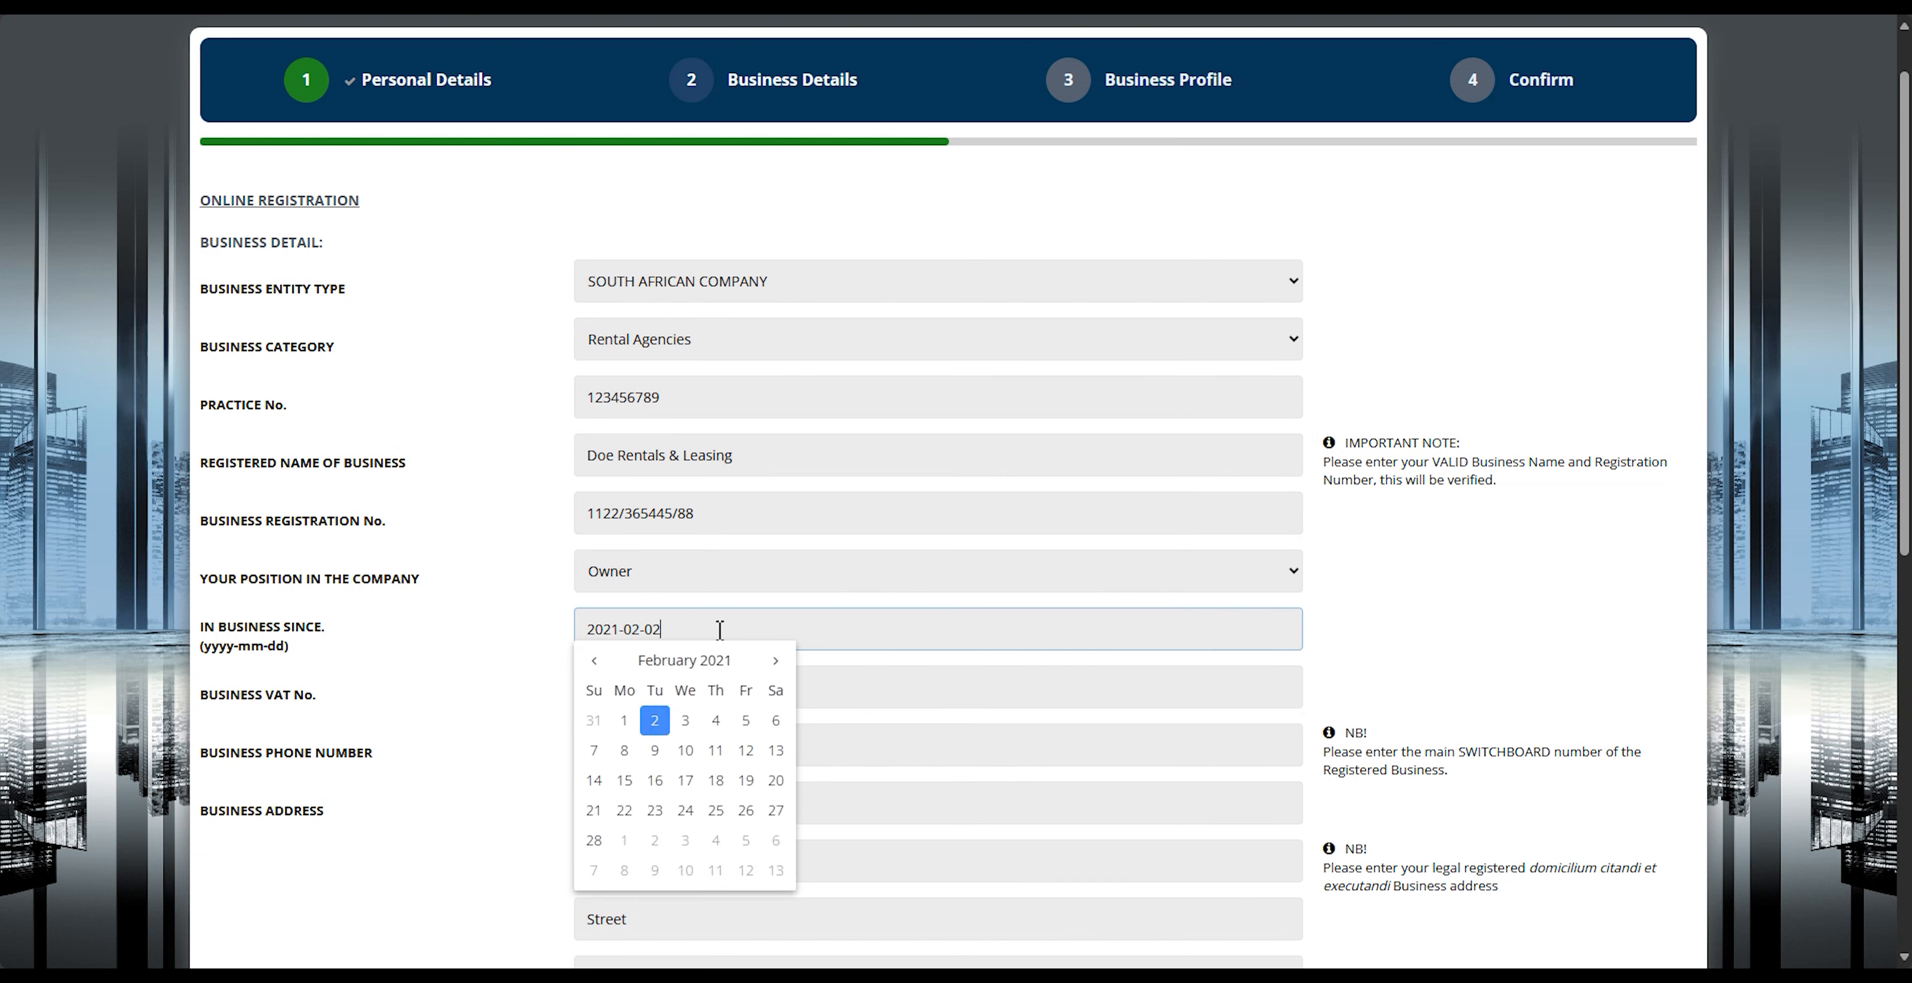
Step: Fill in the business VAT number and the business phone number
click(809, 687)
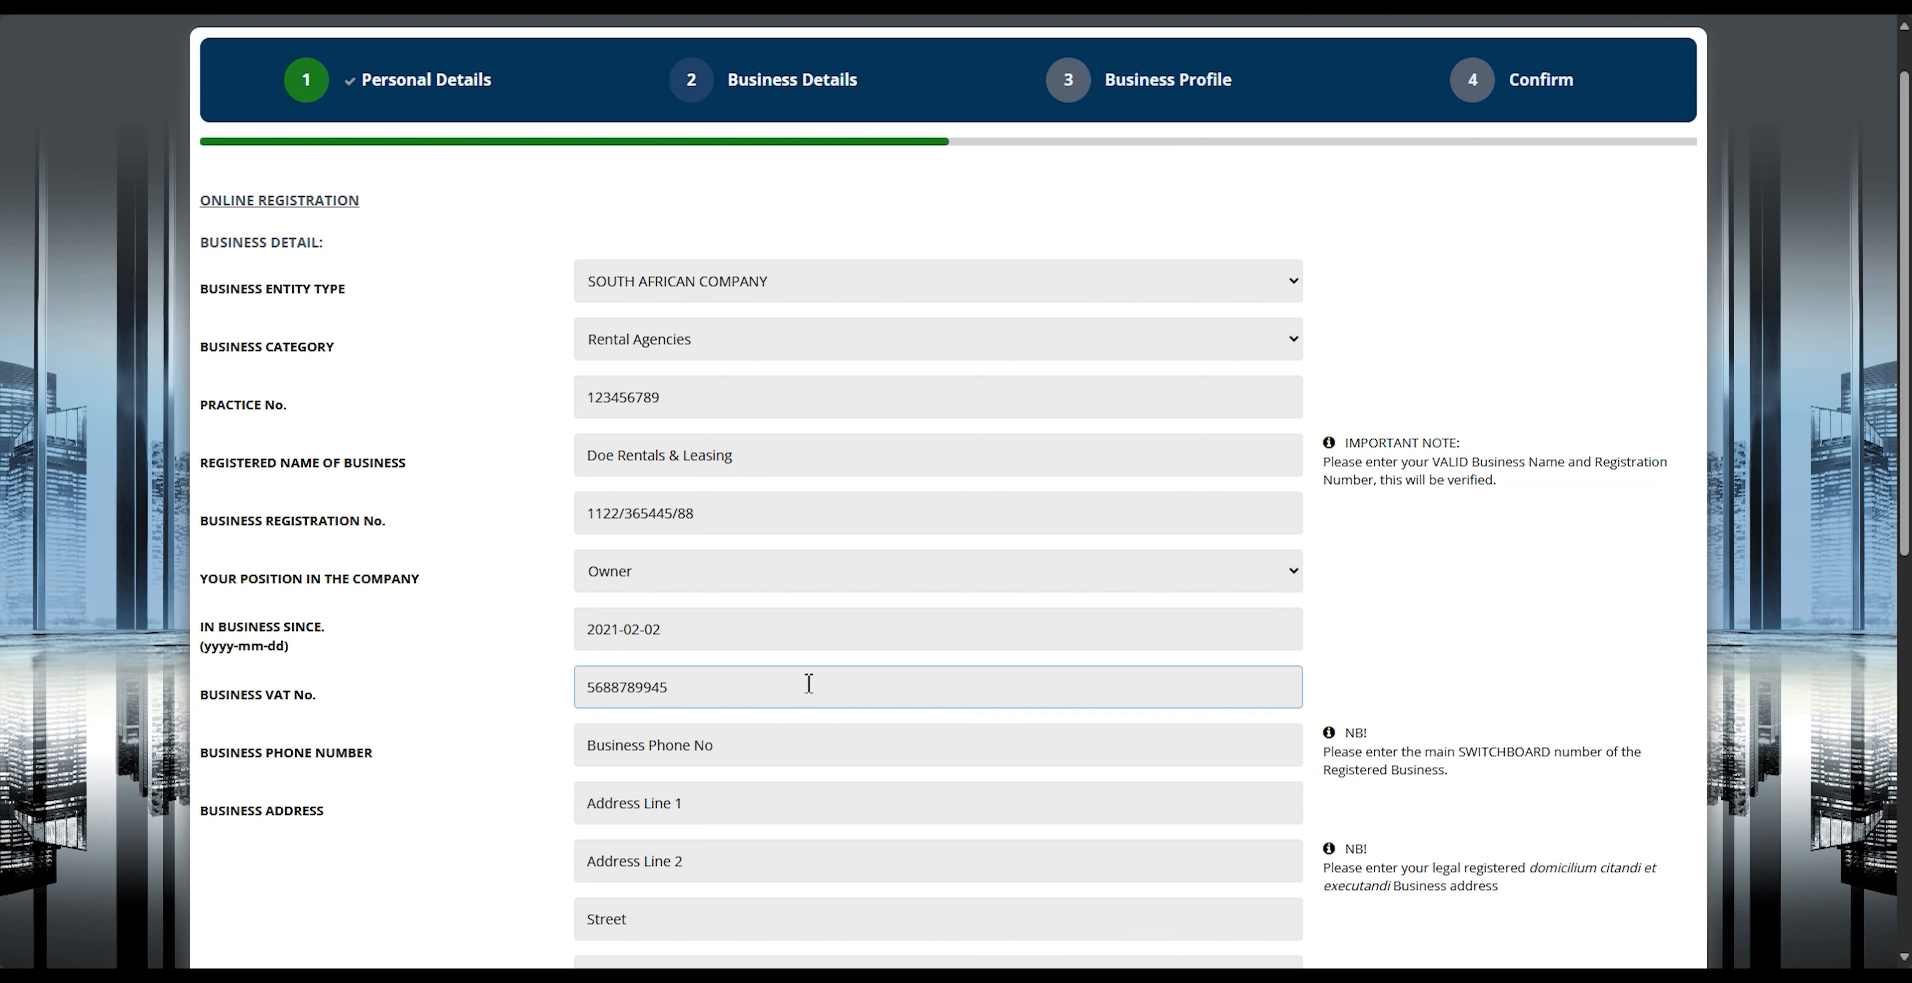
scroll(810, 684, down, 3)
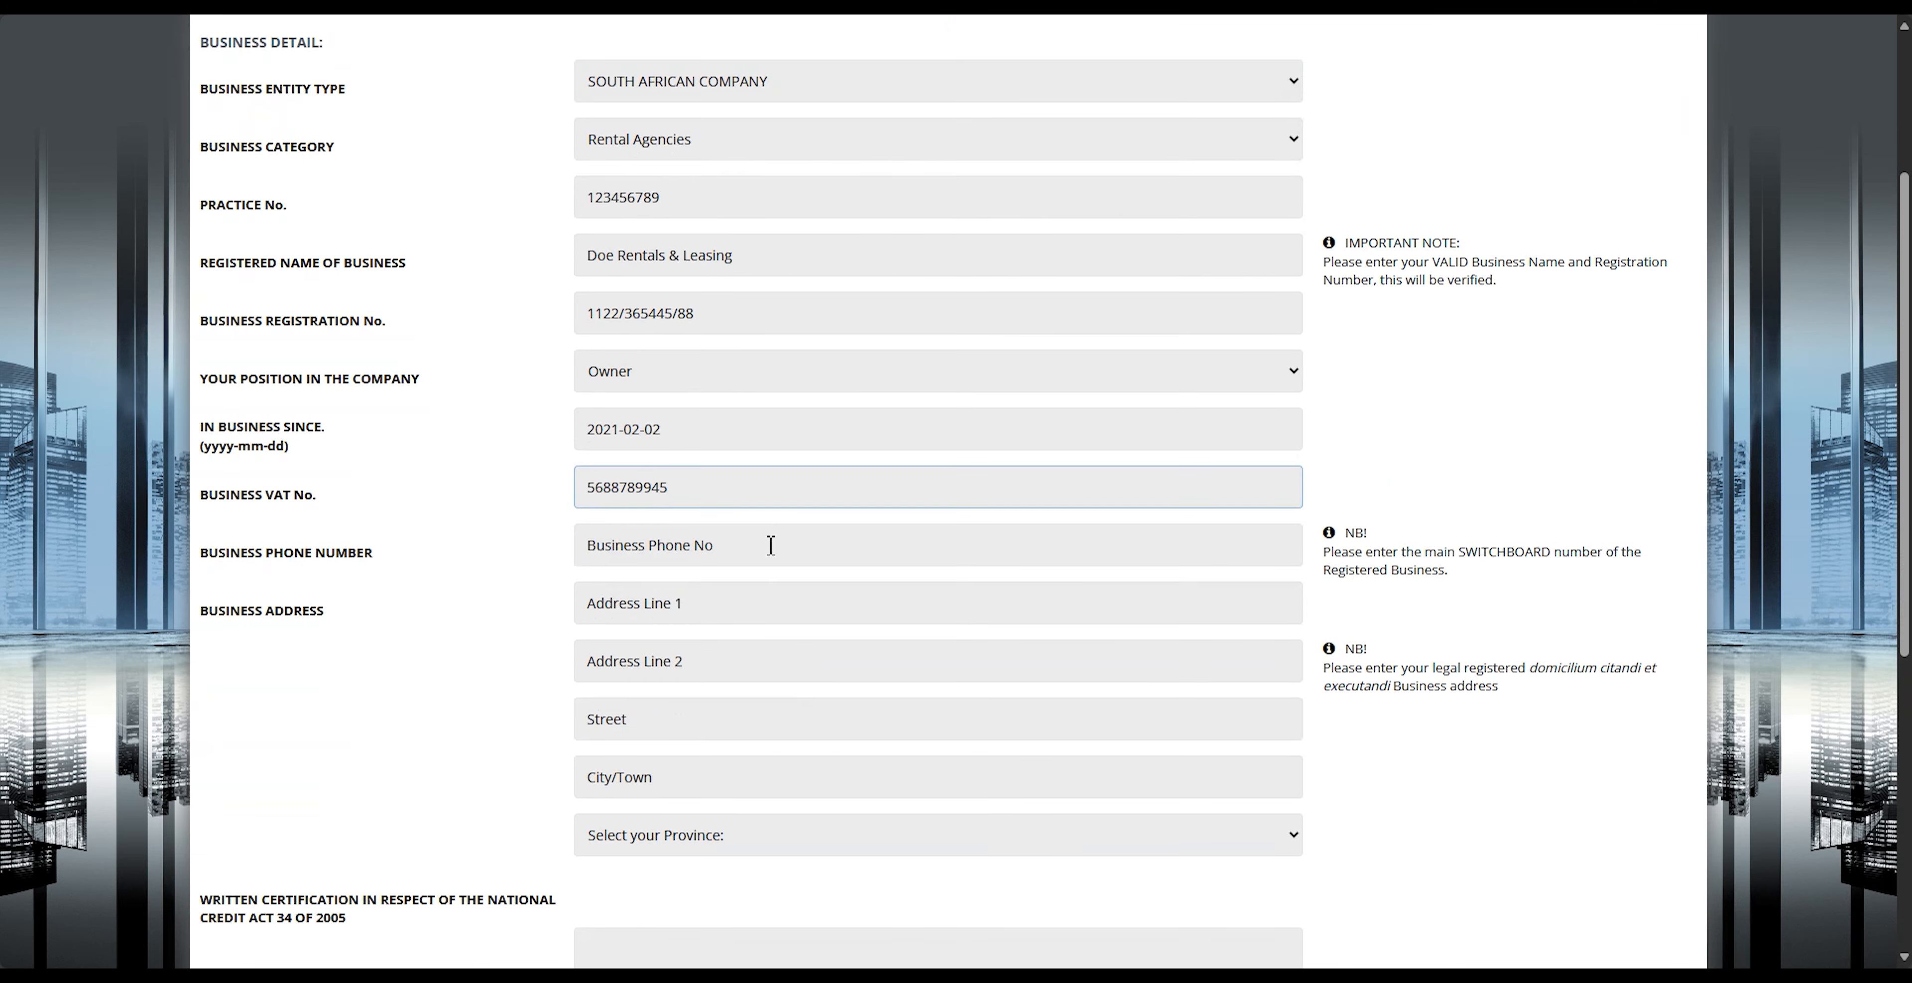
click(769, 544)
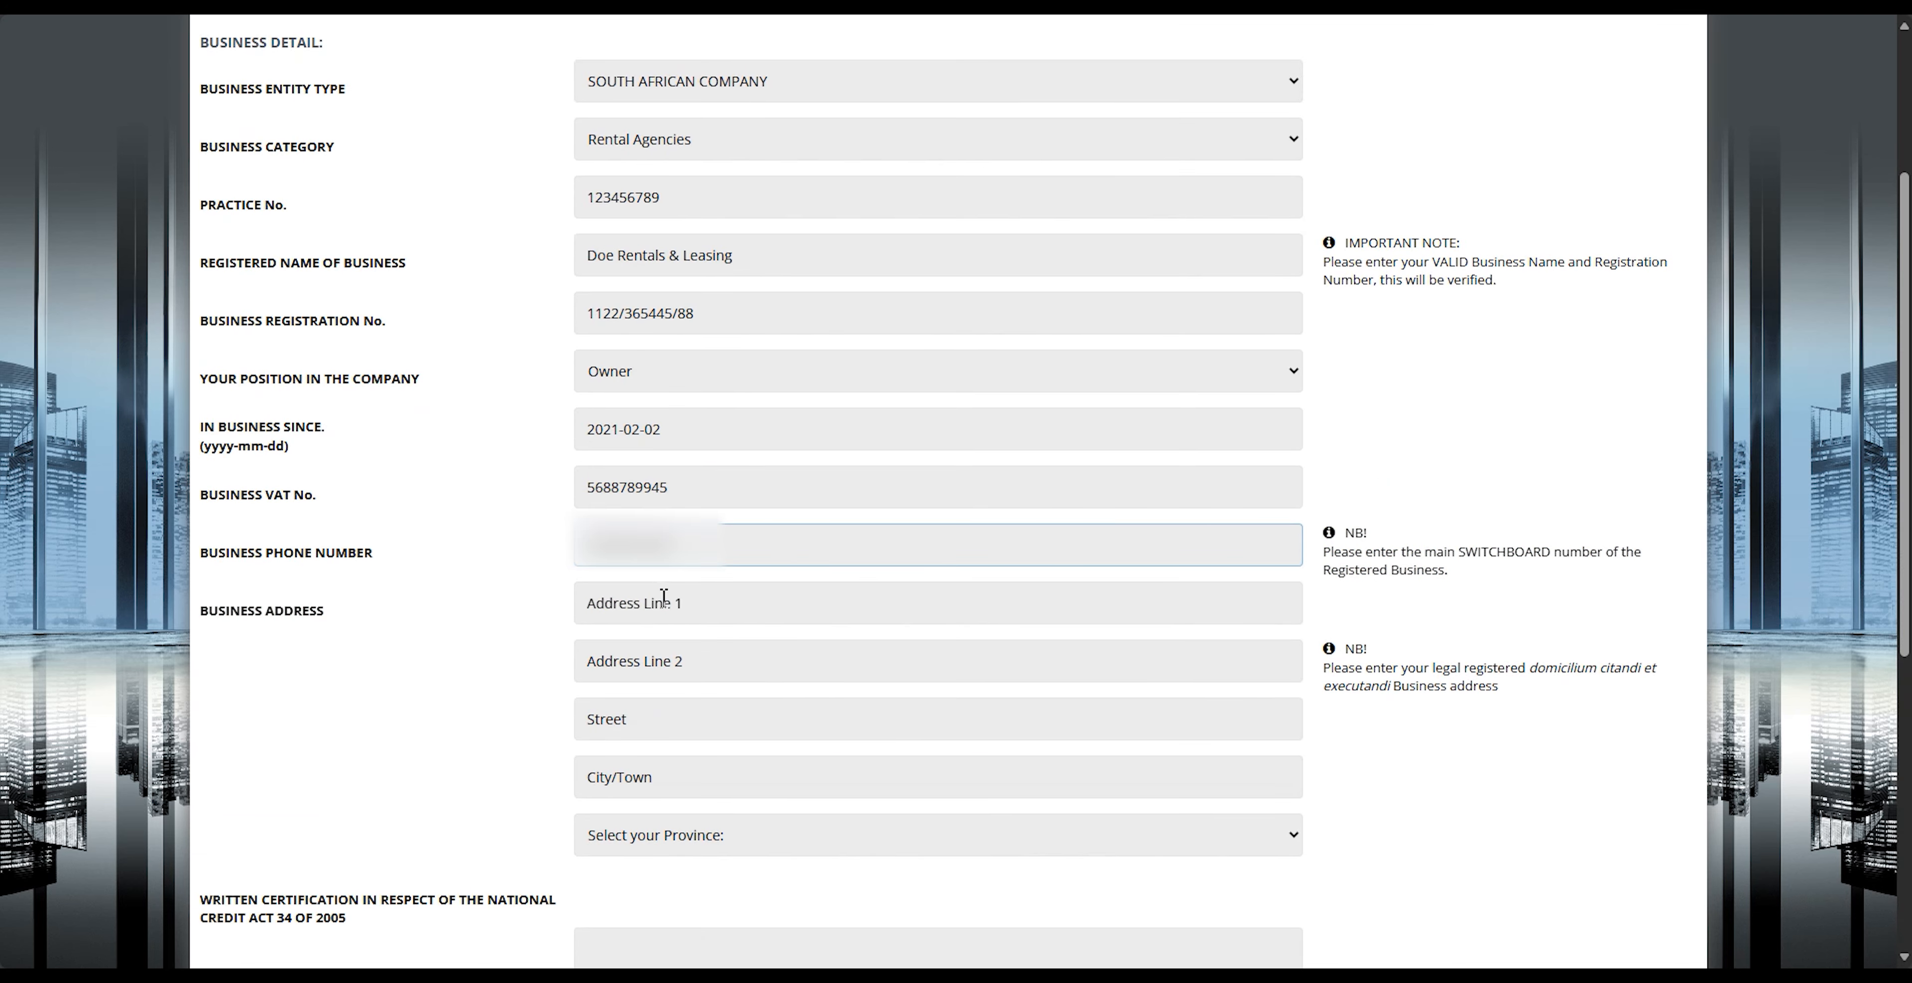
Step: Fill in the first address line, street and city of the business address, and select Gauteng as the province
click(822, 604)
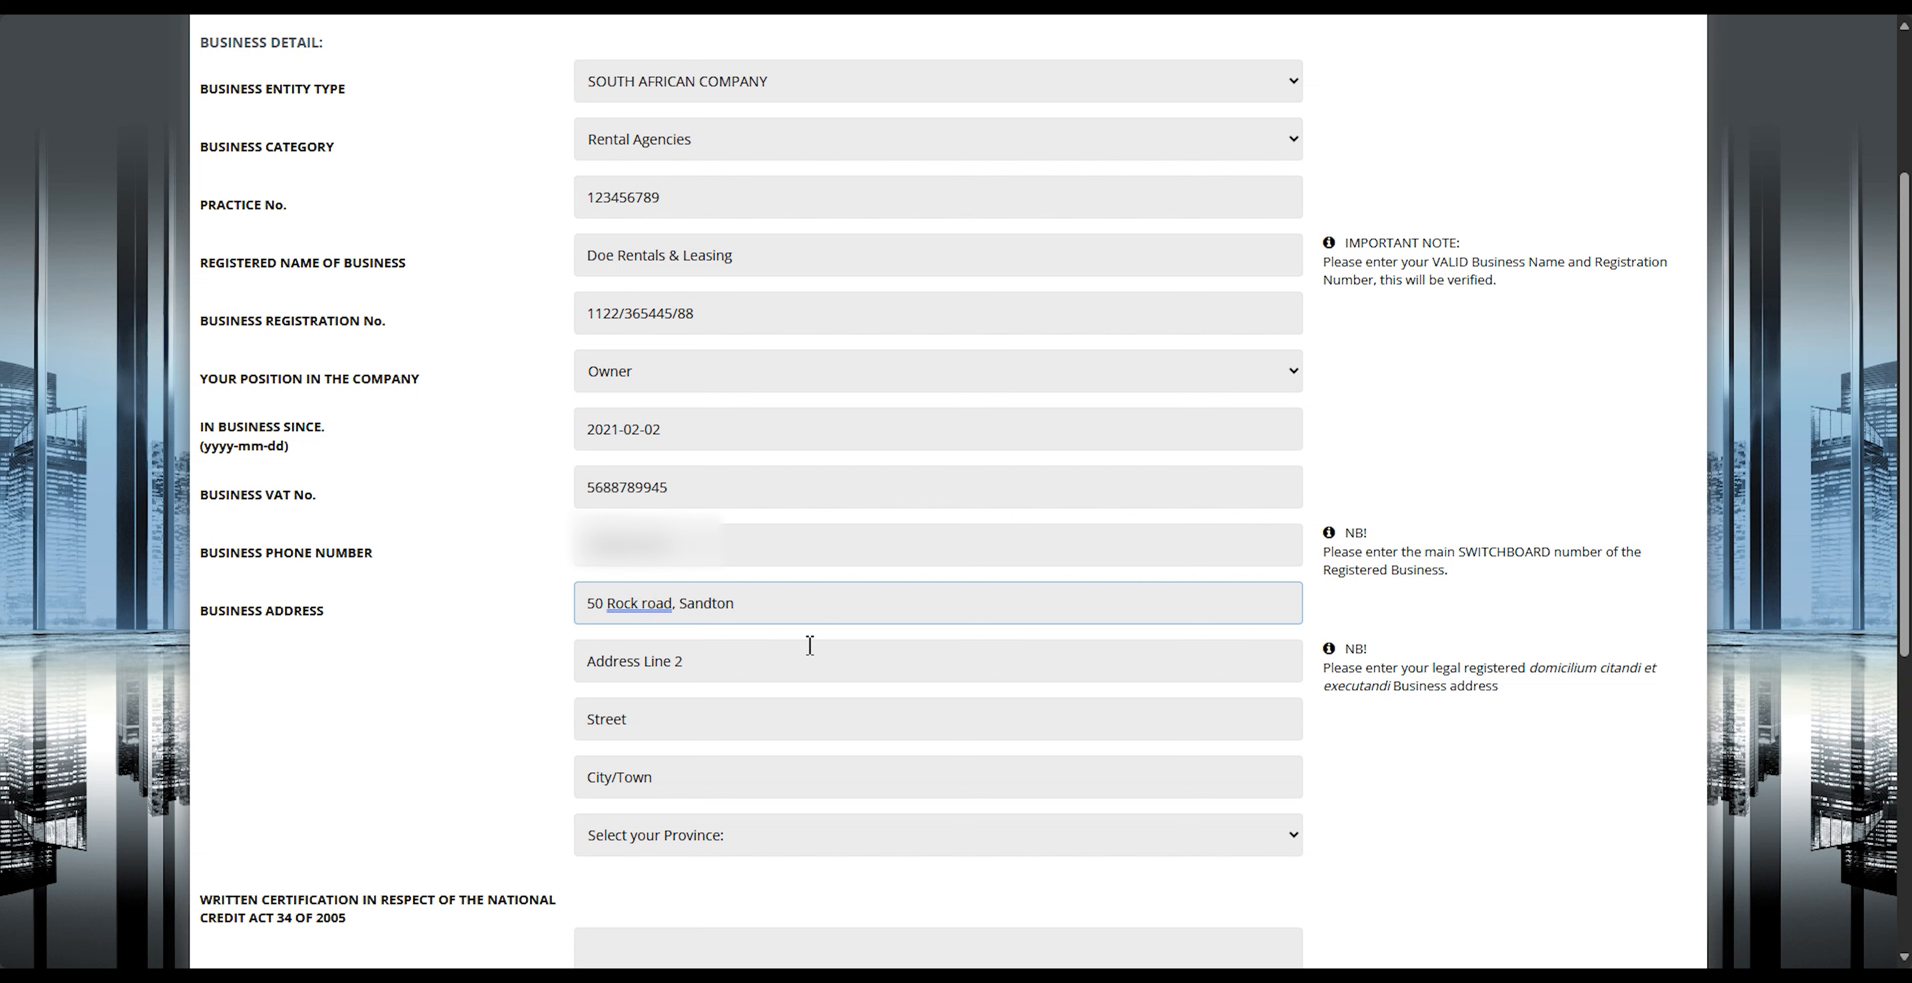
click(779, 731)
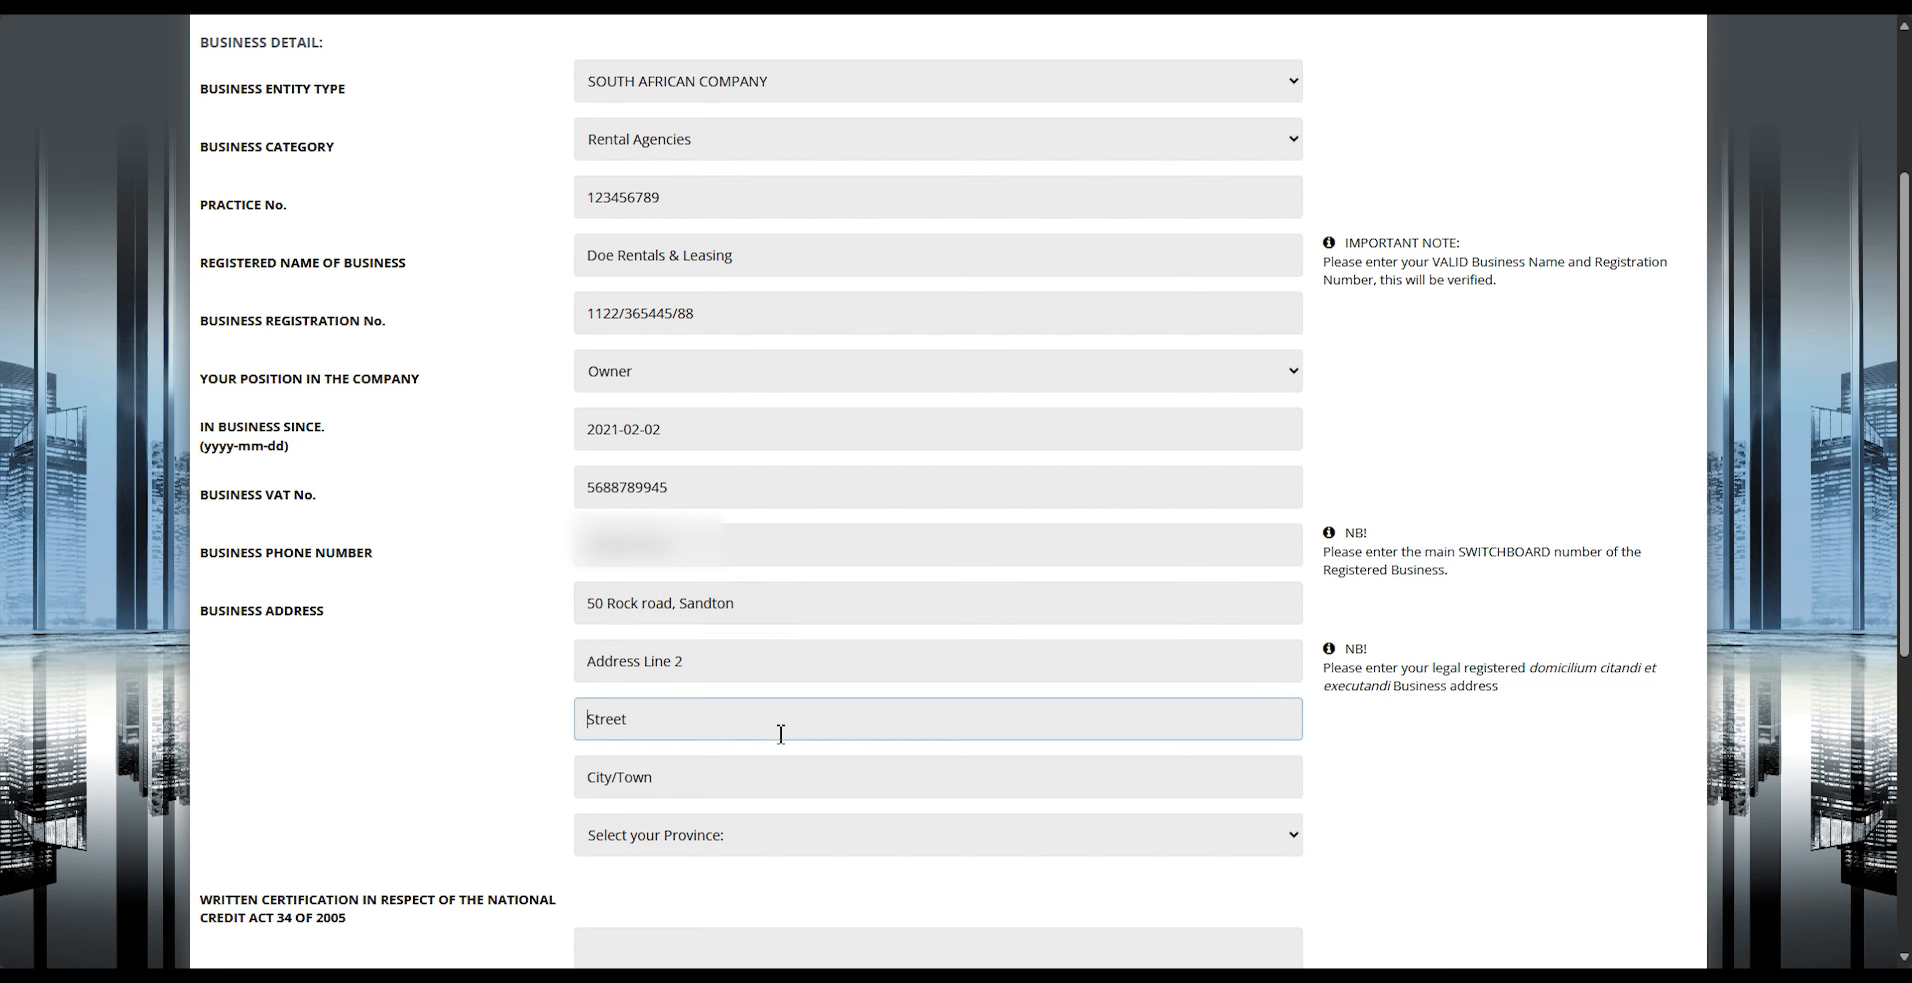
text(Rock Road)
key(Tab)
text(Jo)
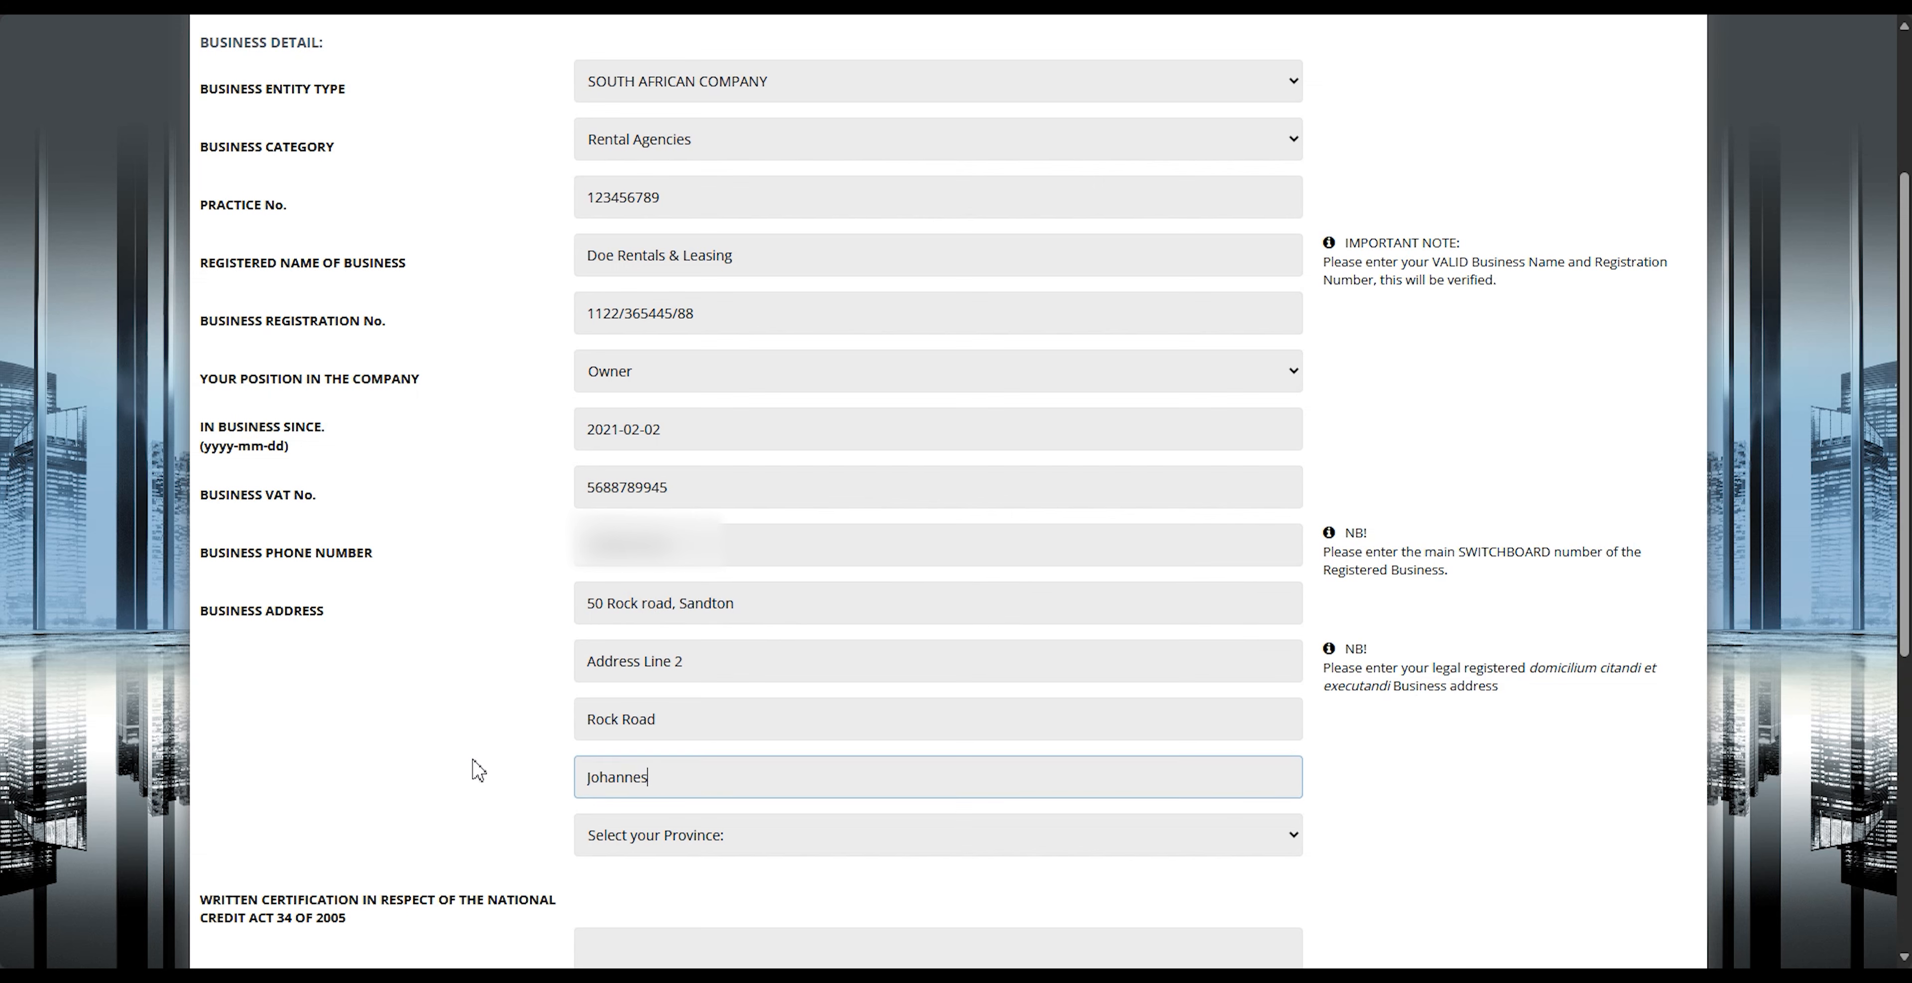
click(674, 847)
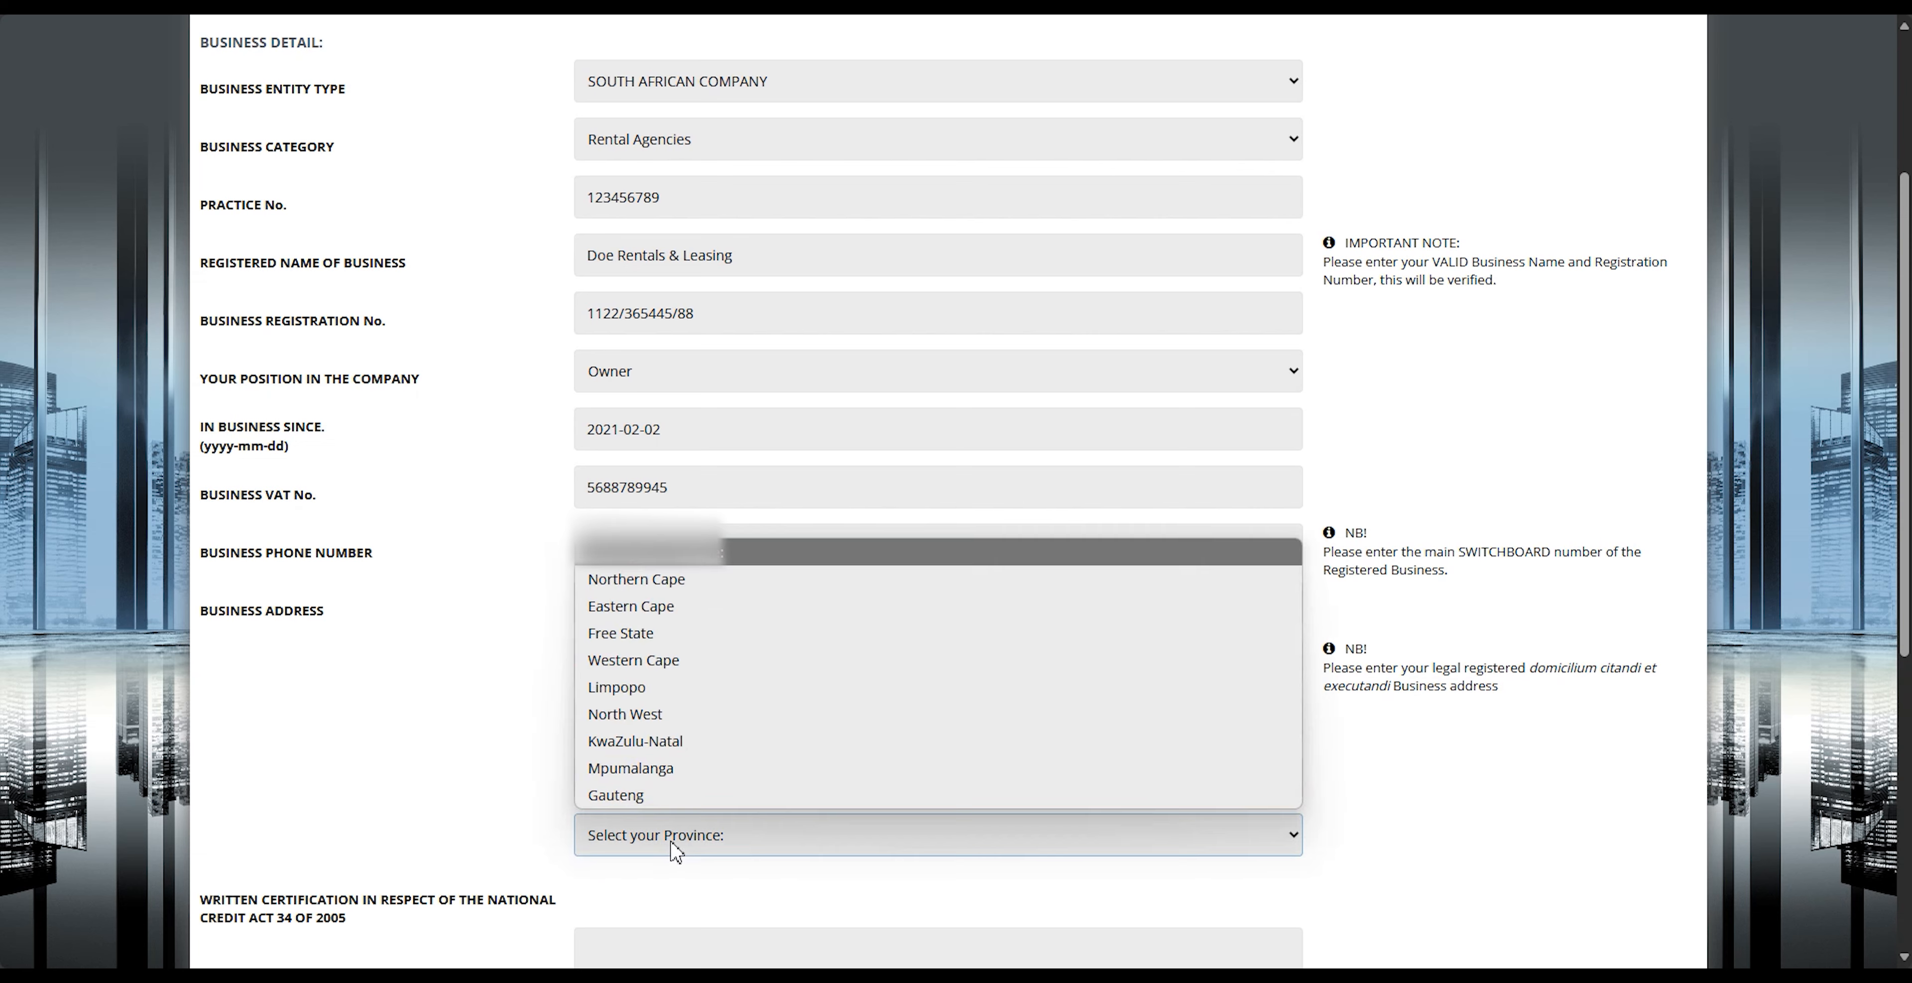
click(623, 795)
Step: Accept the National Credit Act compliance and terms of use declaration, and continue to the business profile
scroll(445, 779, down, 5)
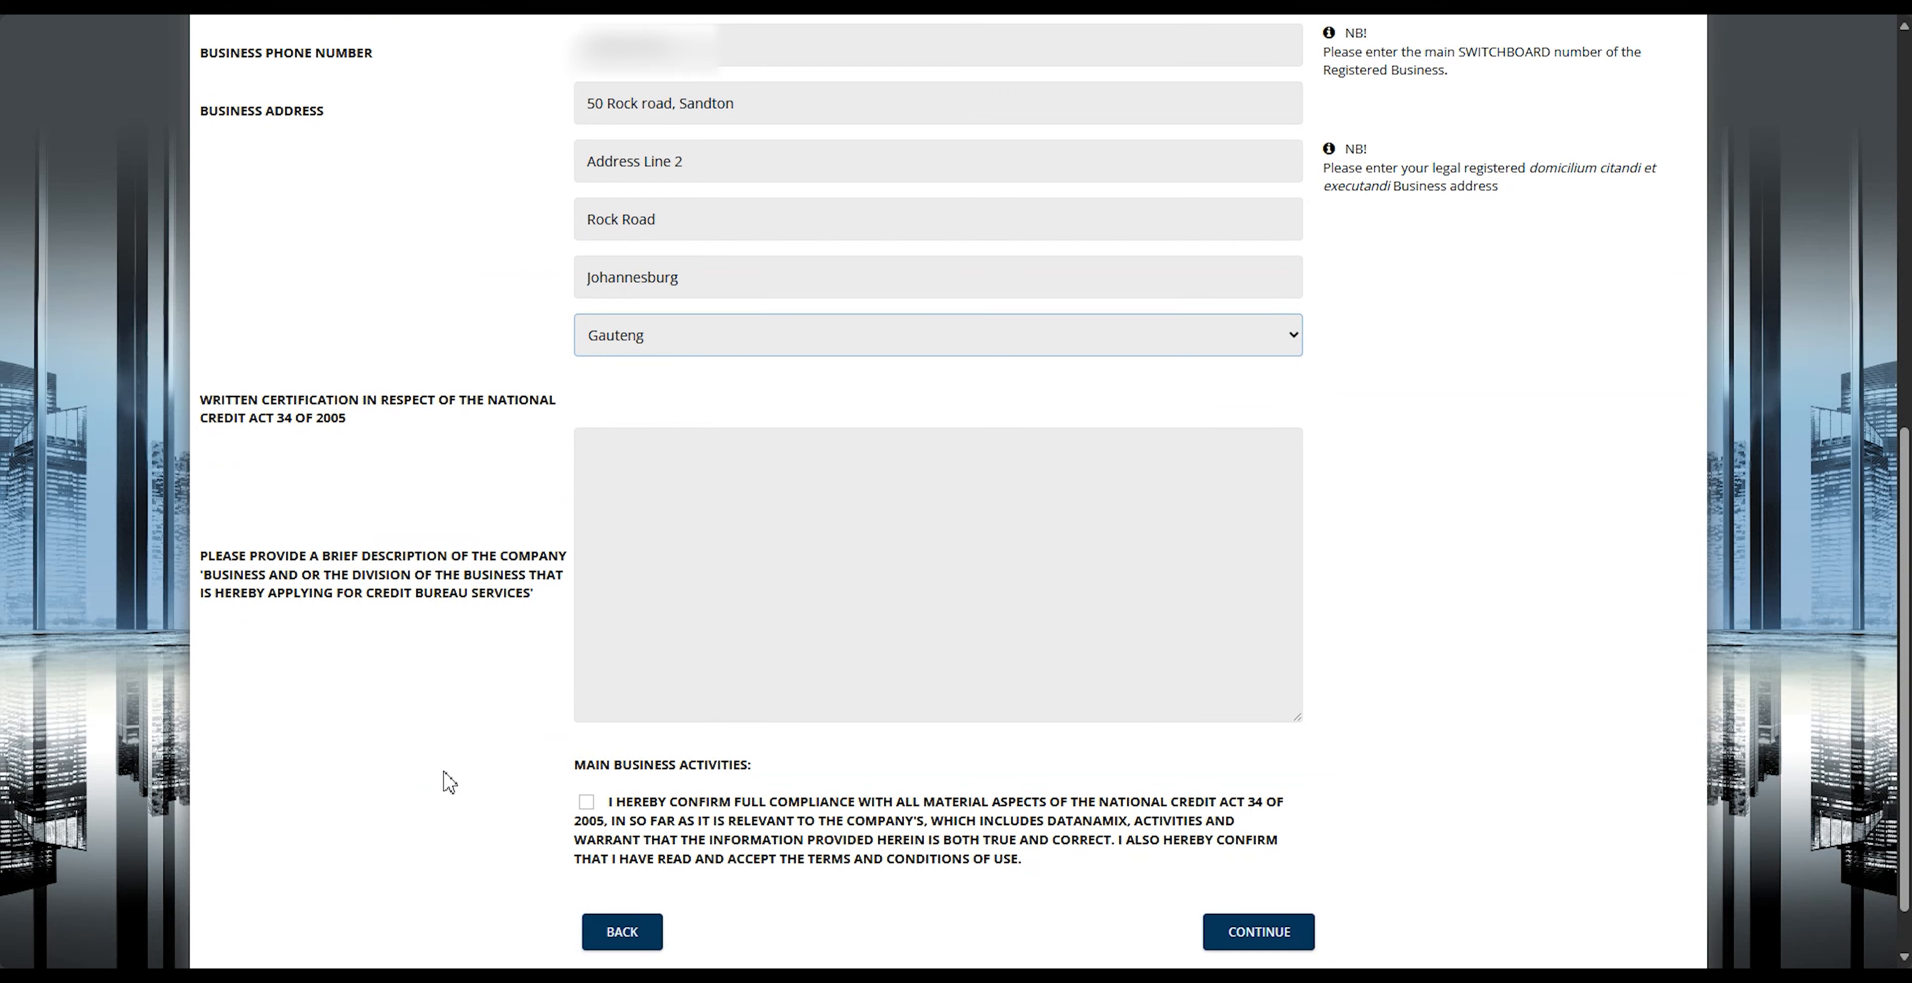
scroll(449, 781, down, 1)
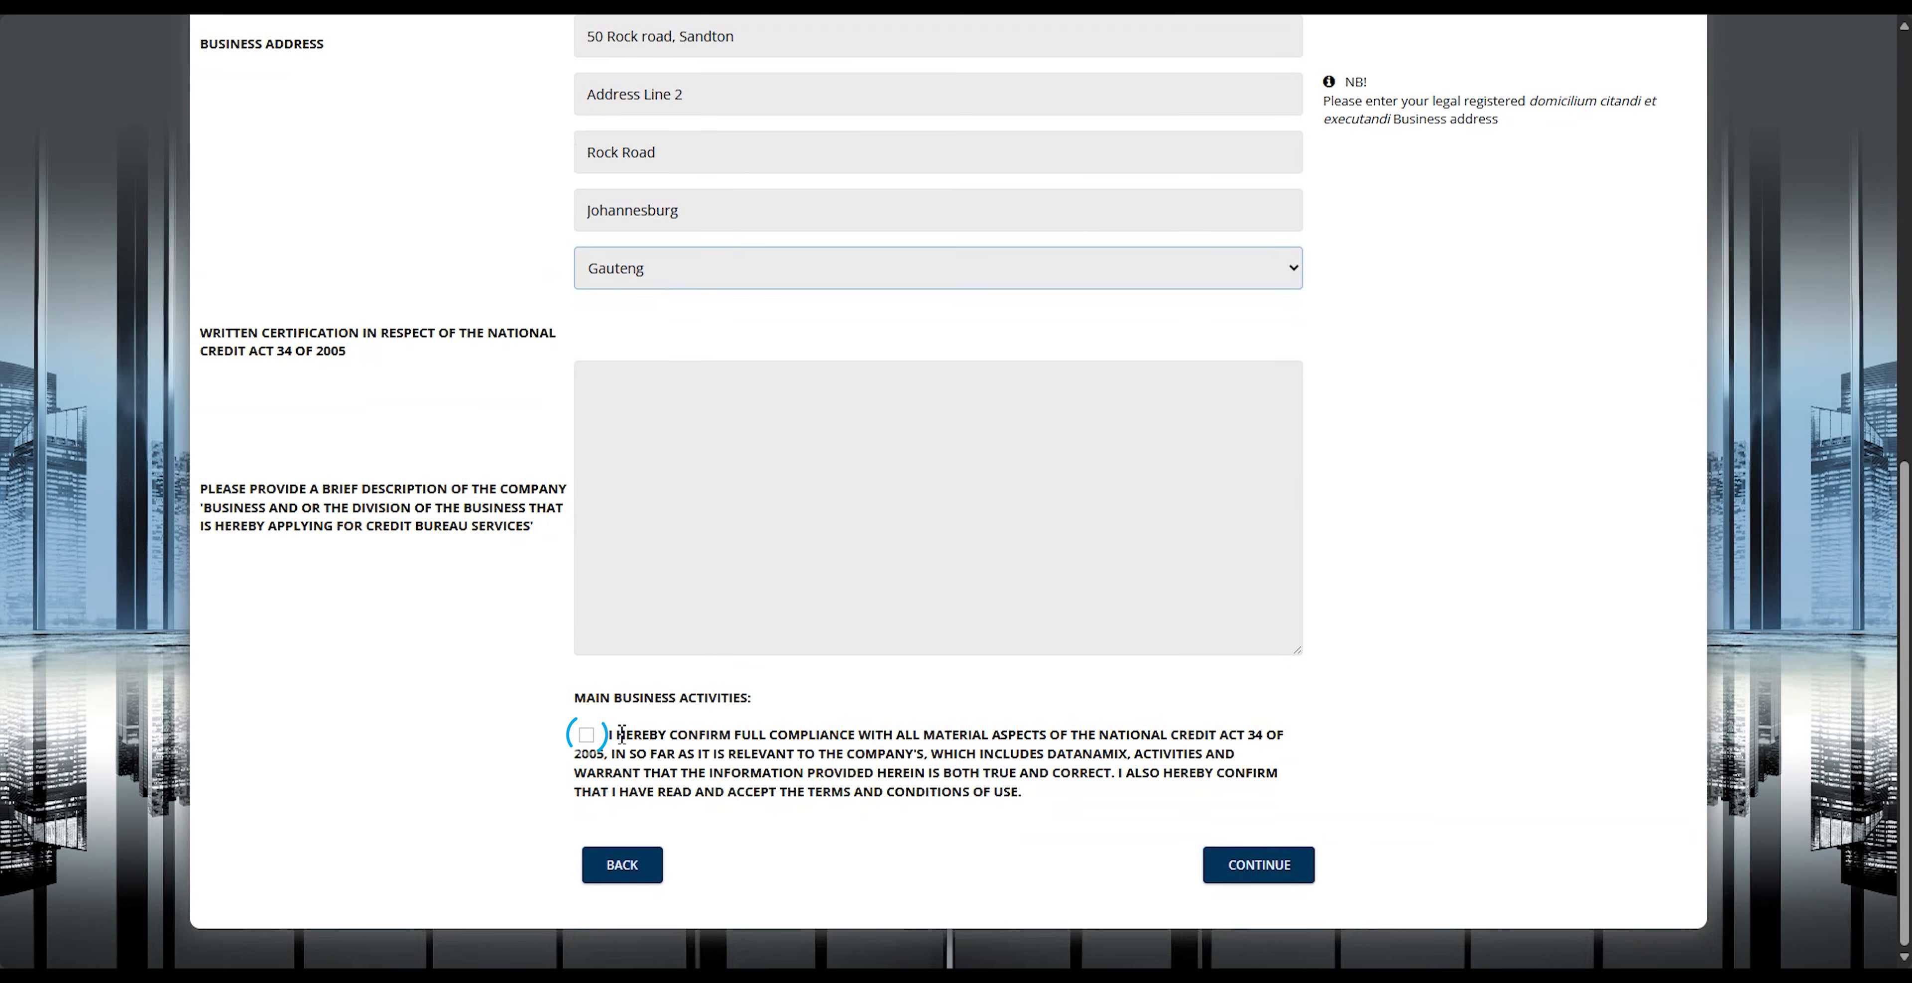
click(587, 735)
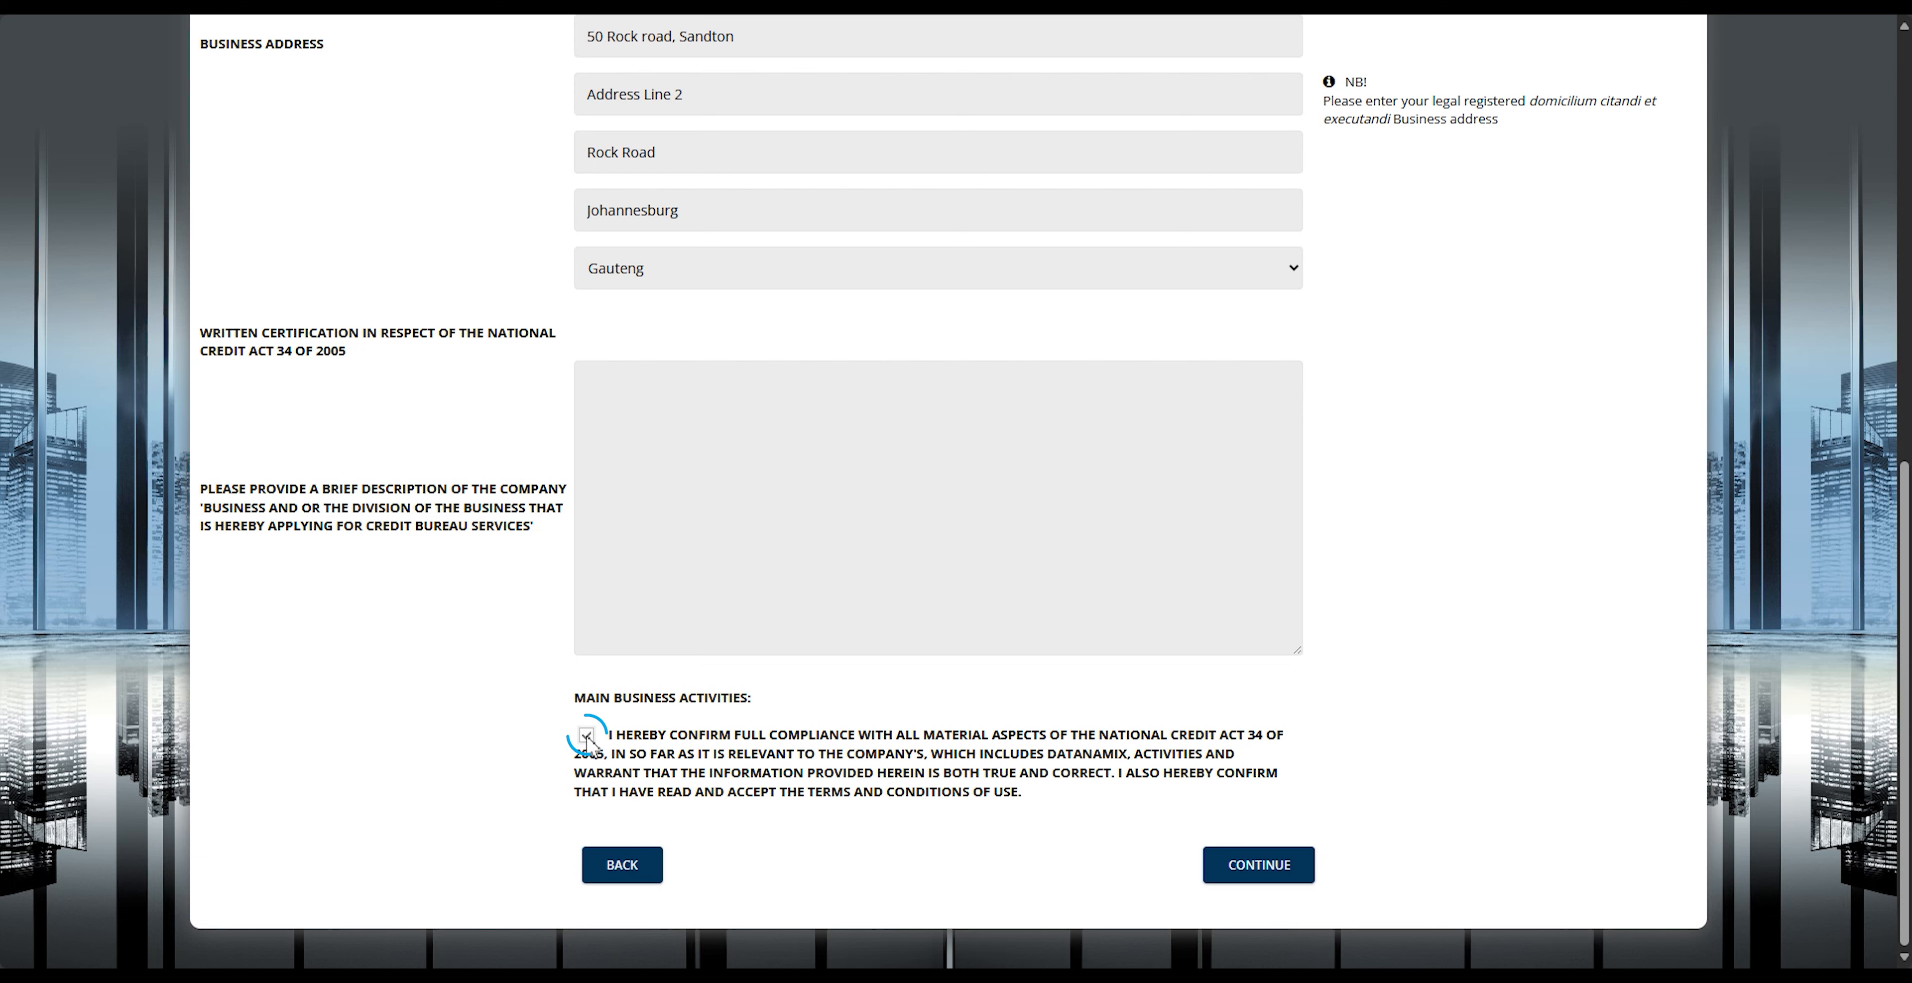
click(1259, 864)
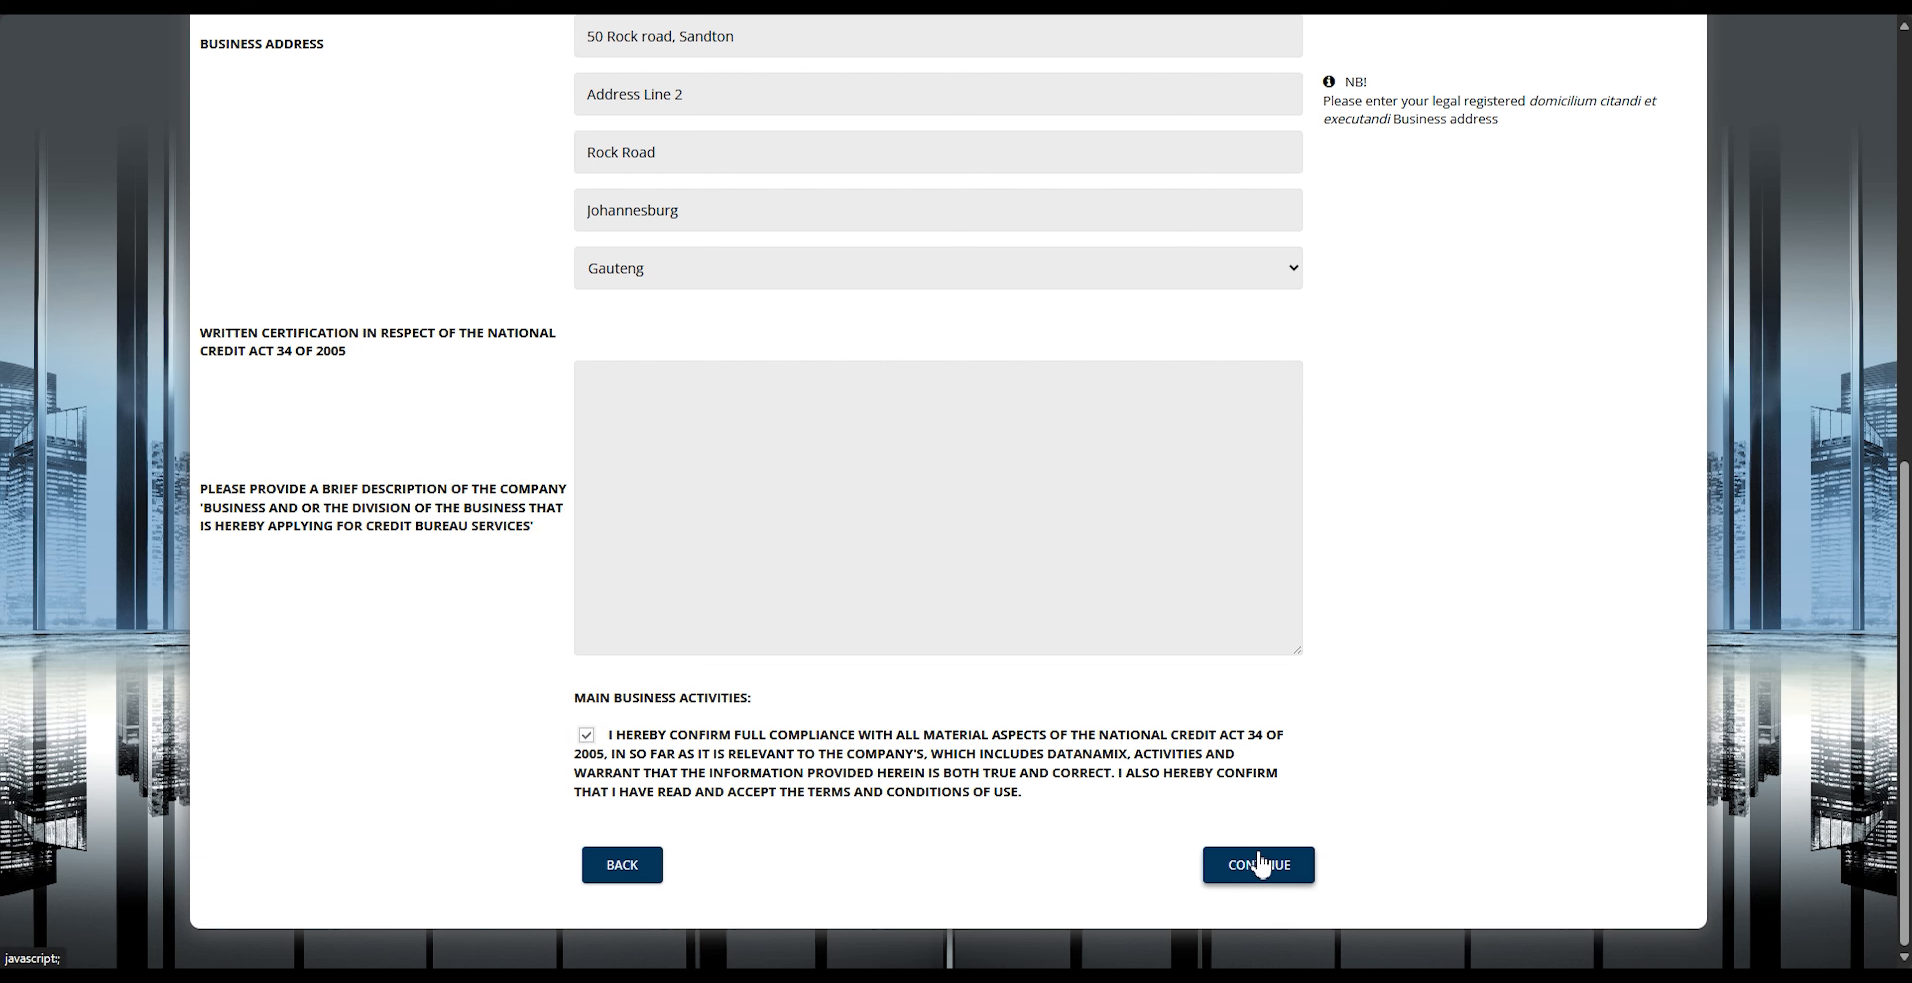
Step: Set the number of branches to 50 +, system users to More than 10, and broadband internet to We're on a corporate network
scroll(1143, 813, up, 1)
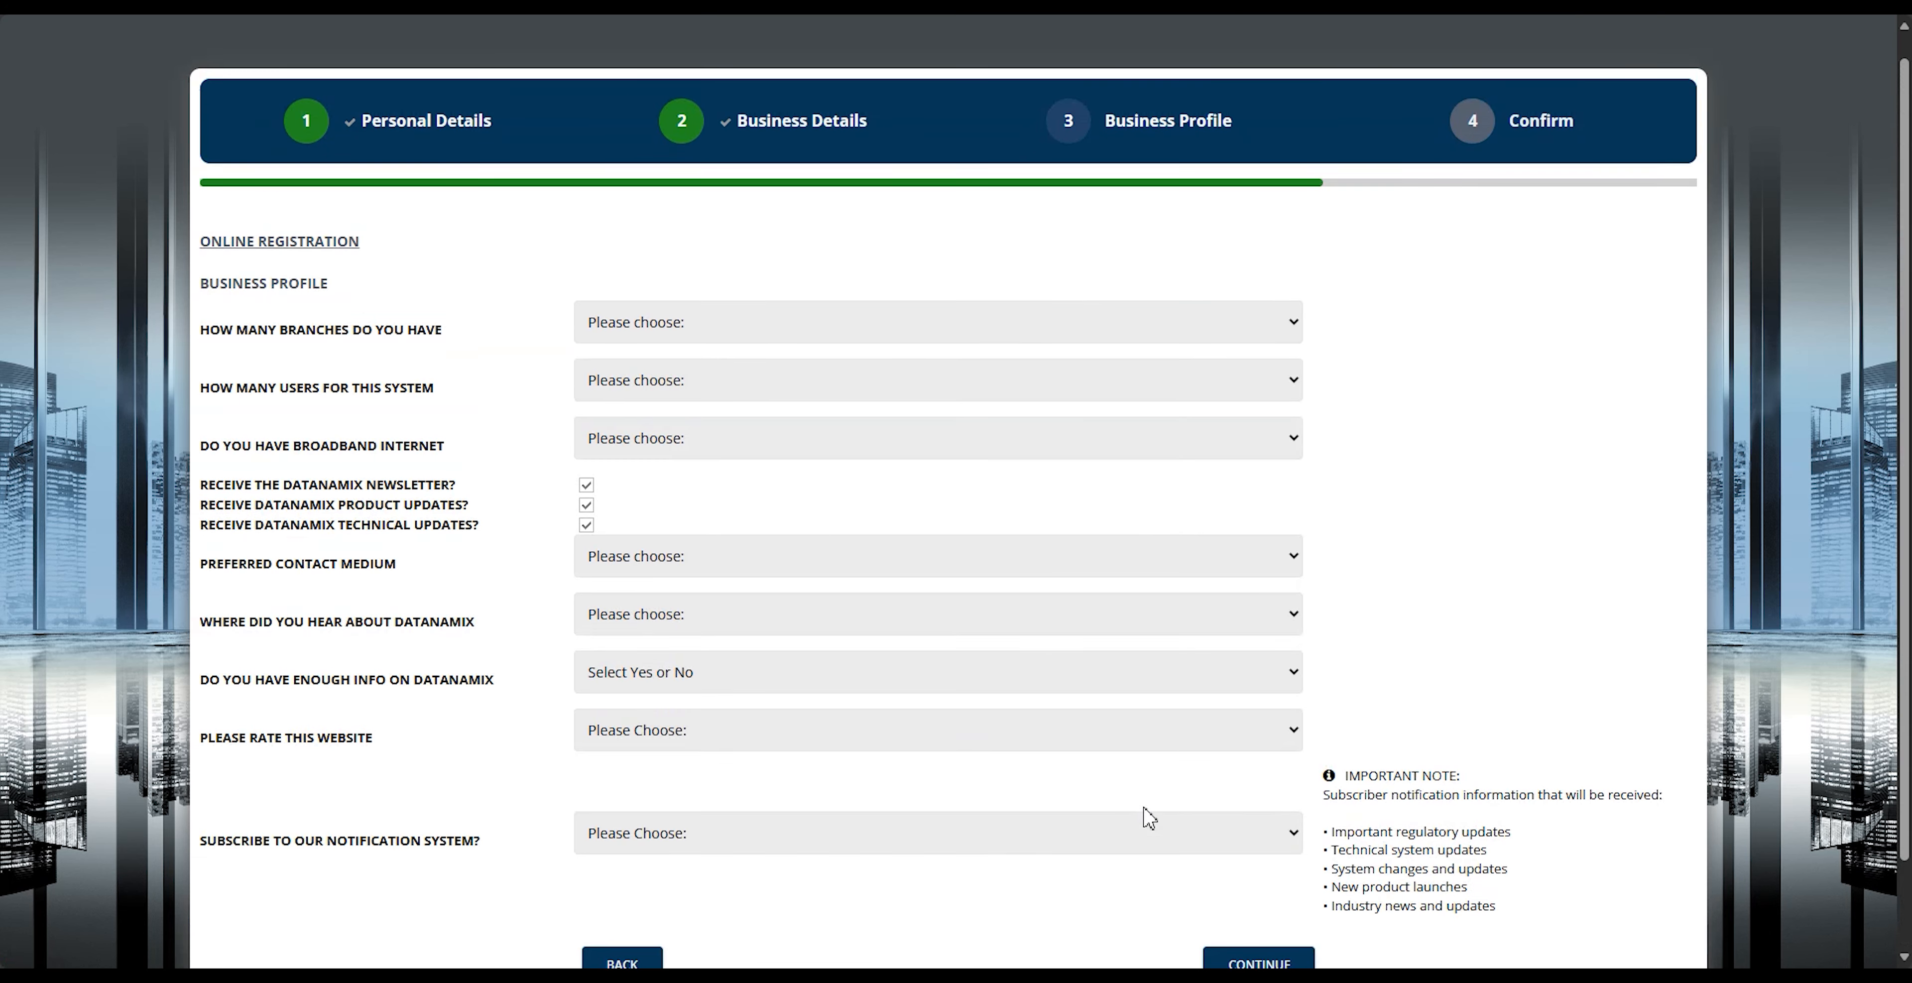
click(830, 334)
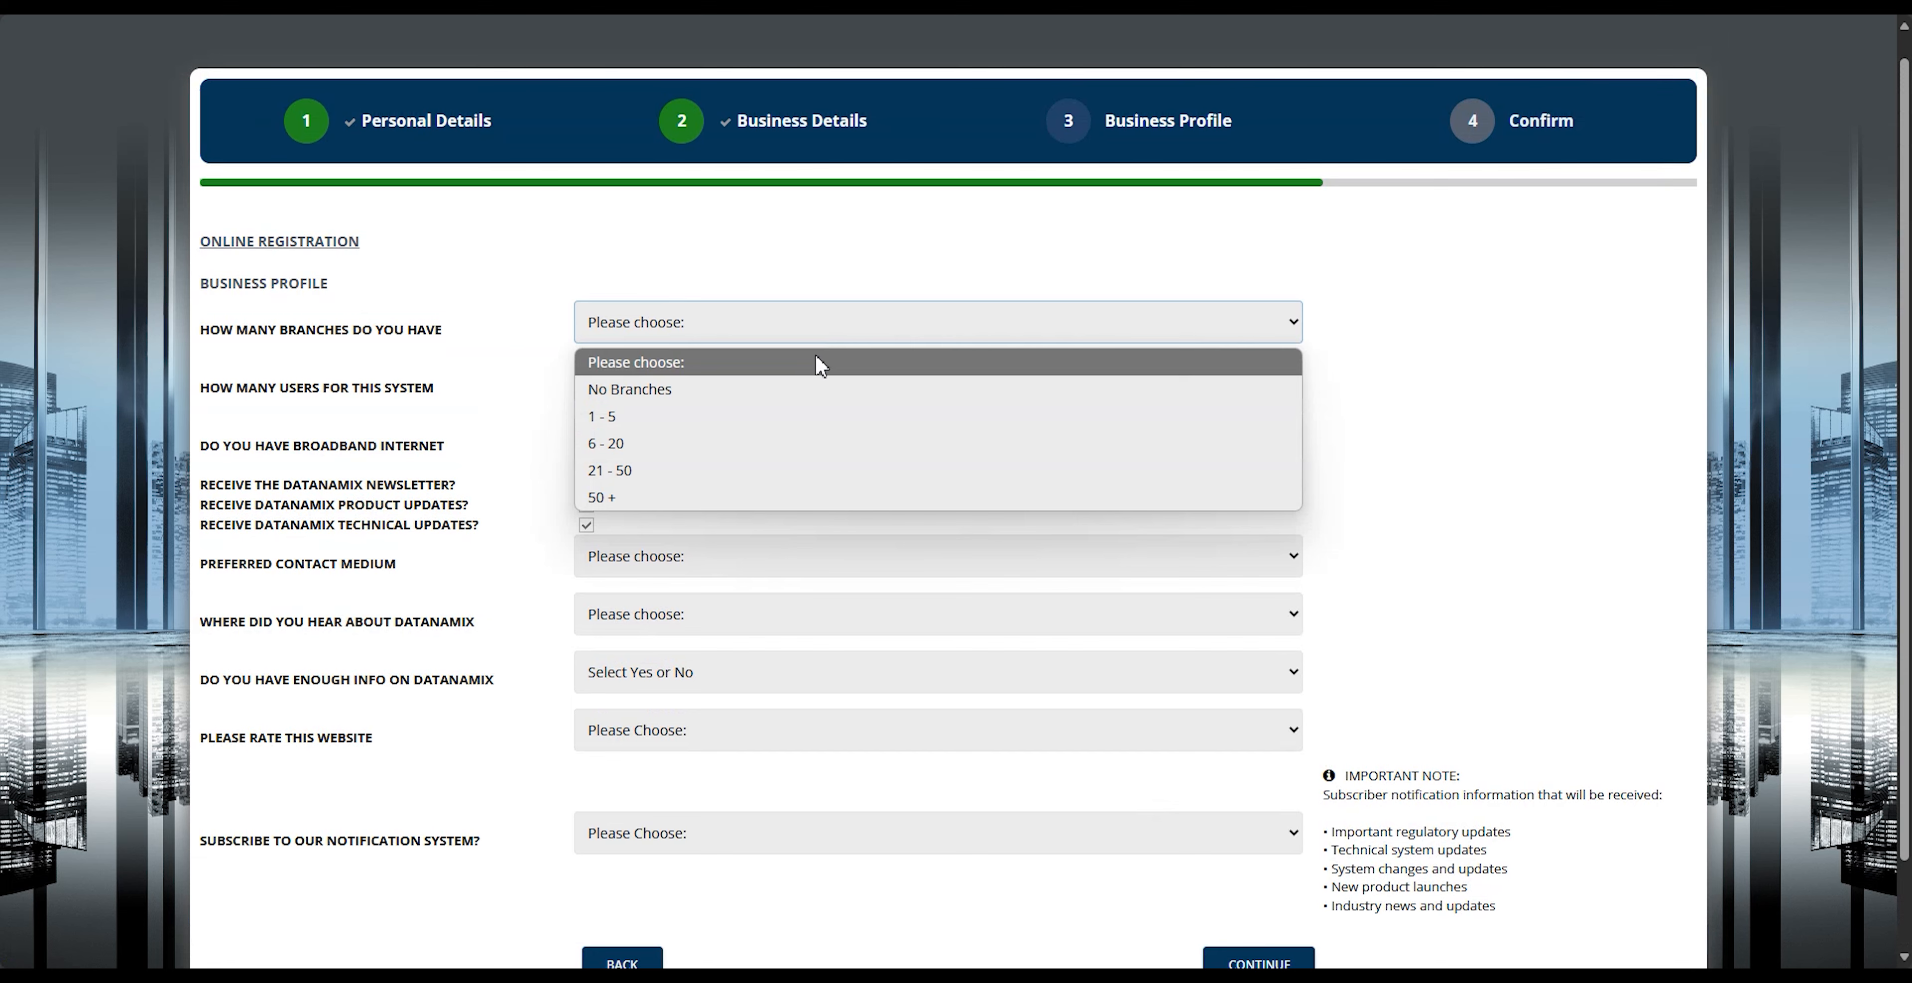
click(804, 502)
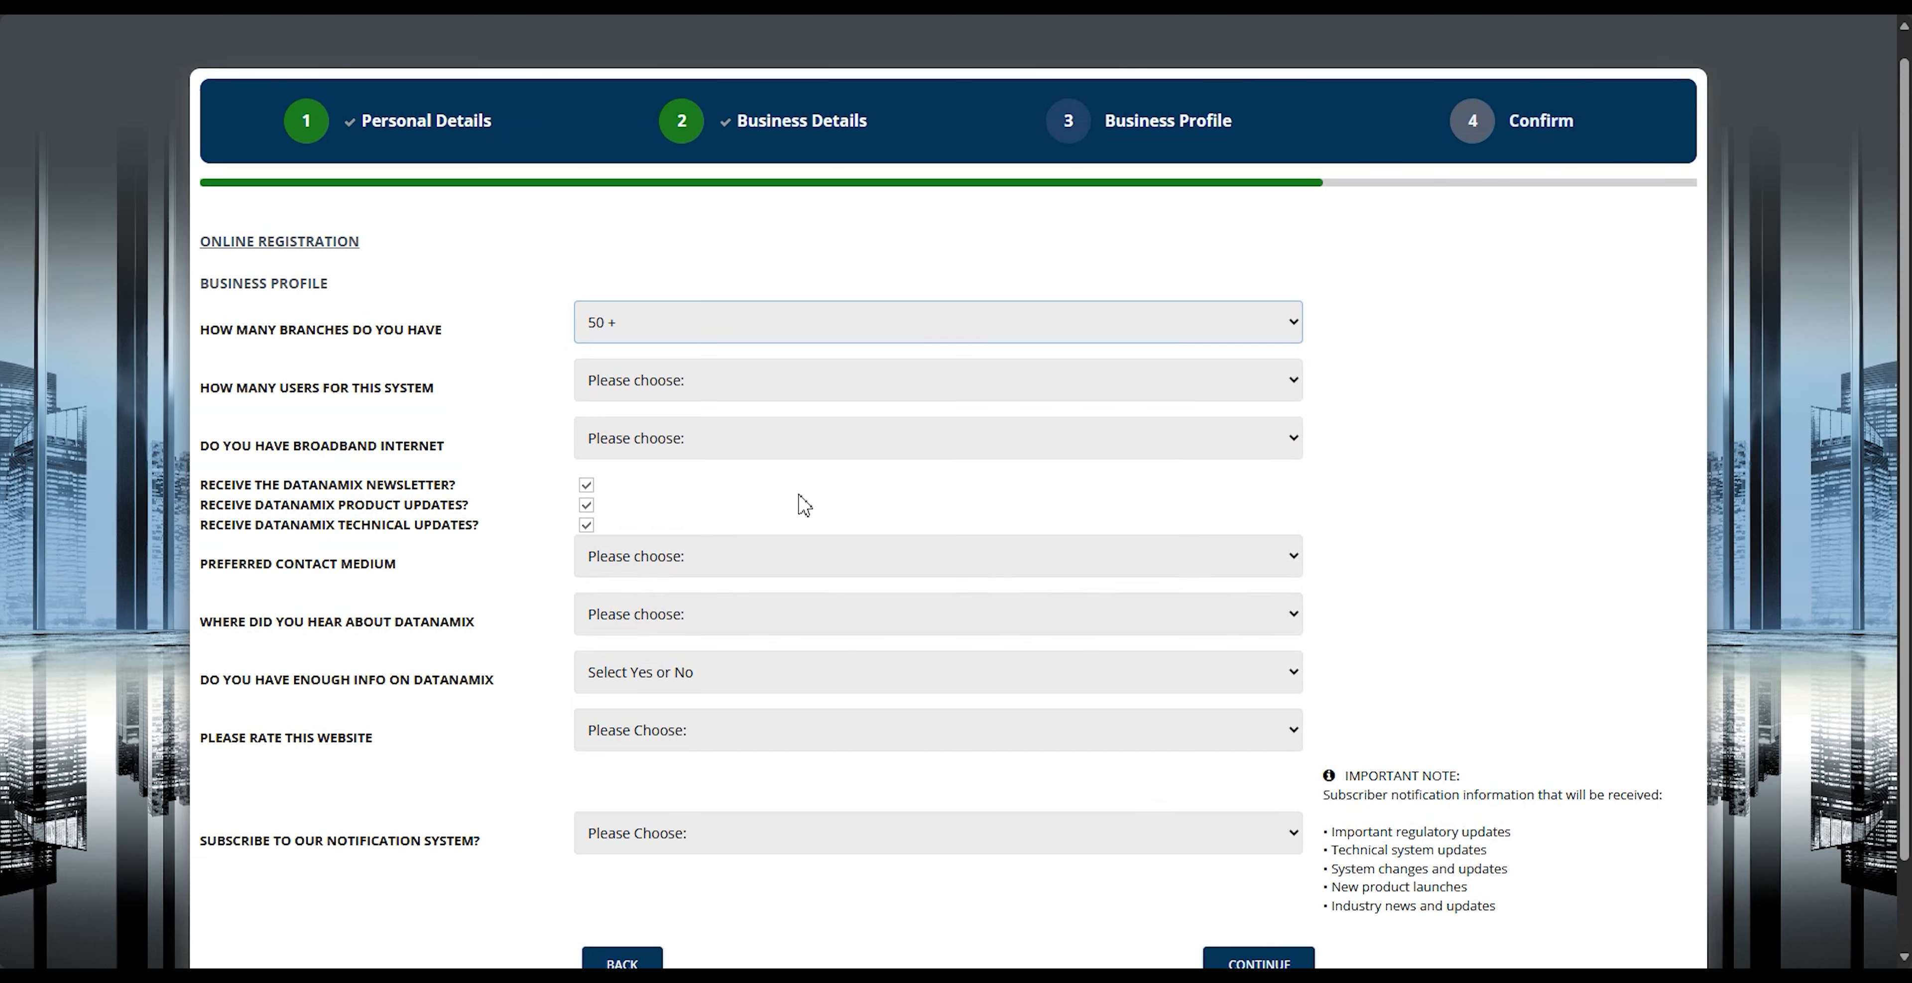
click(792, 390)
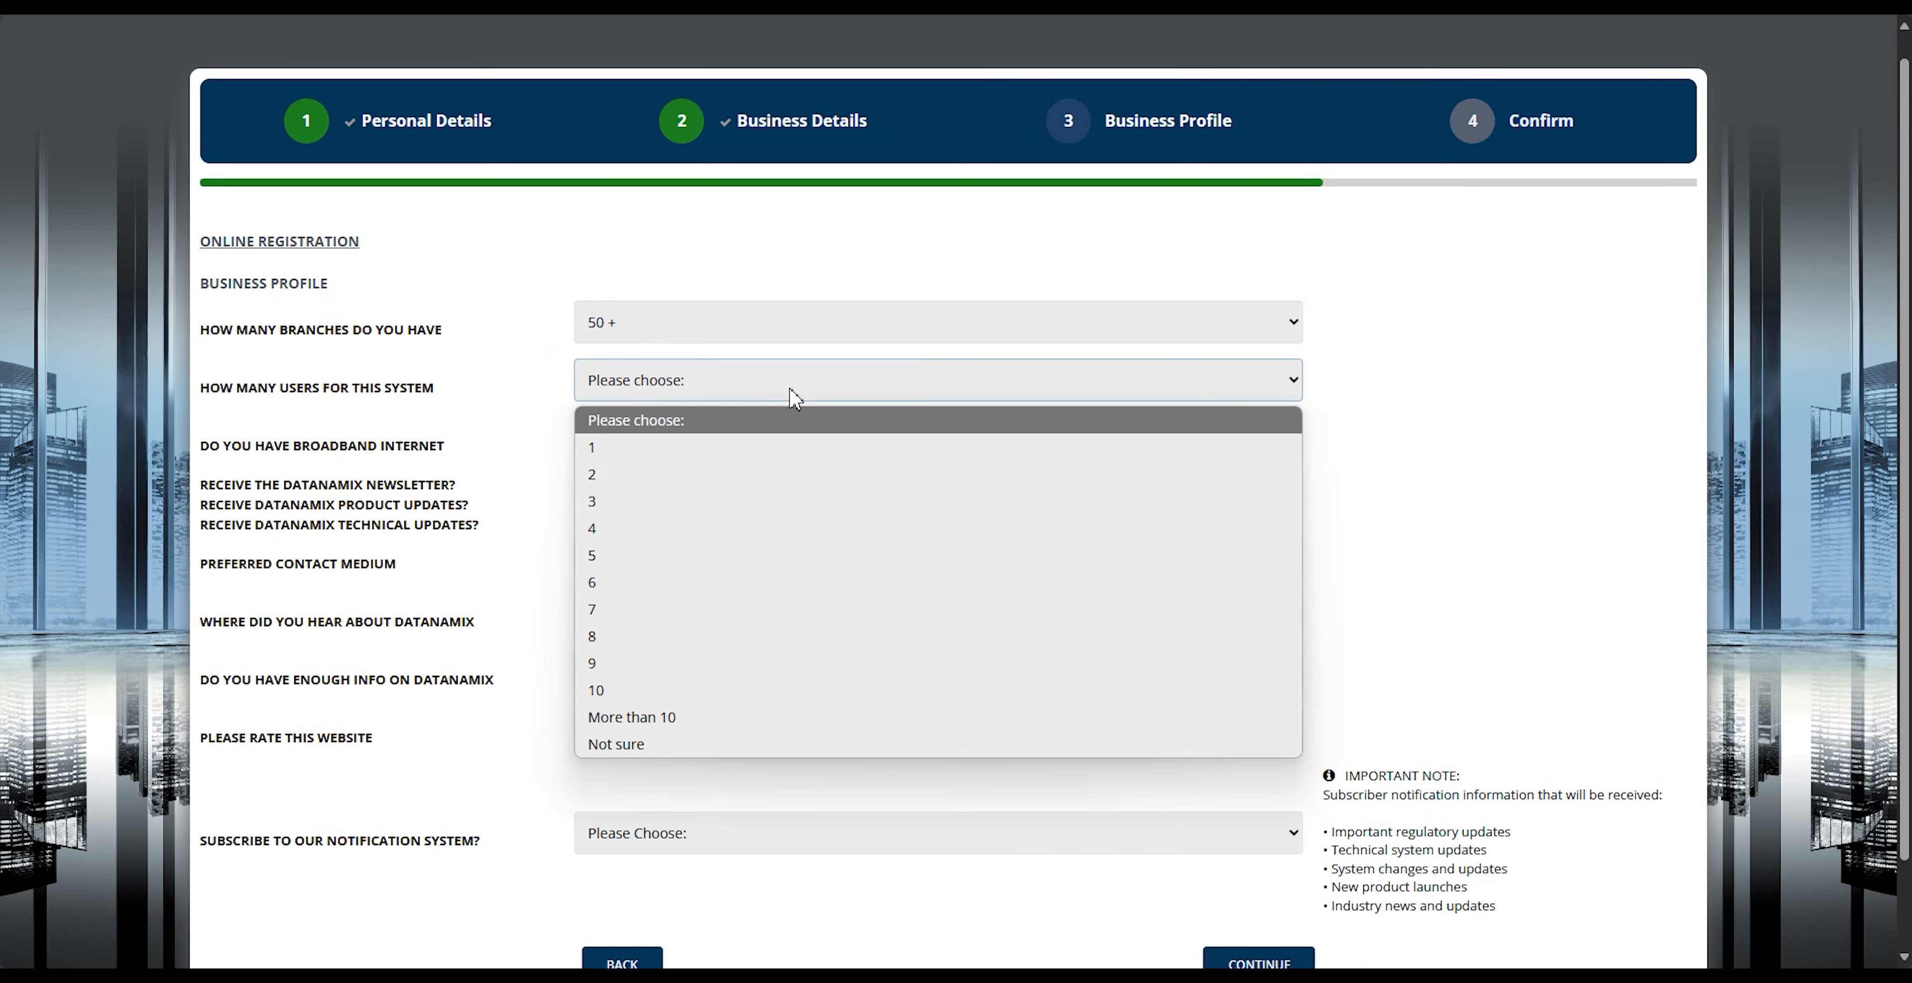
click(782, 717)
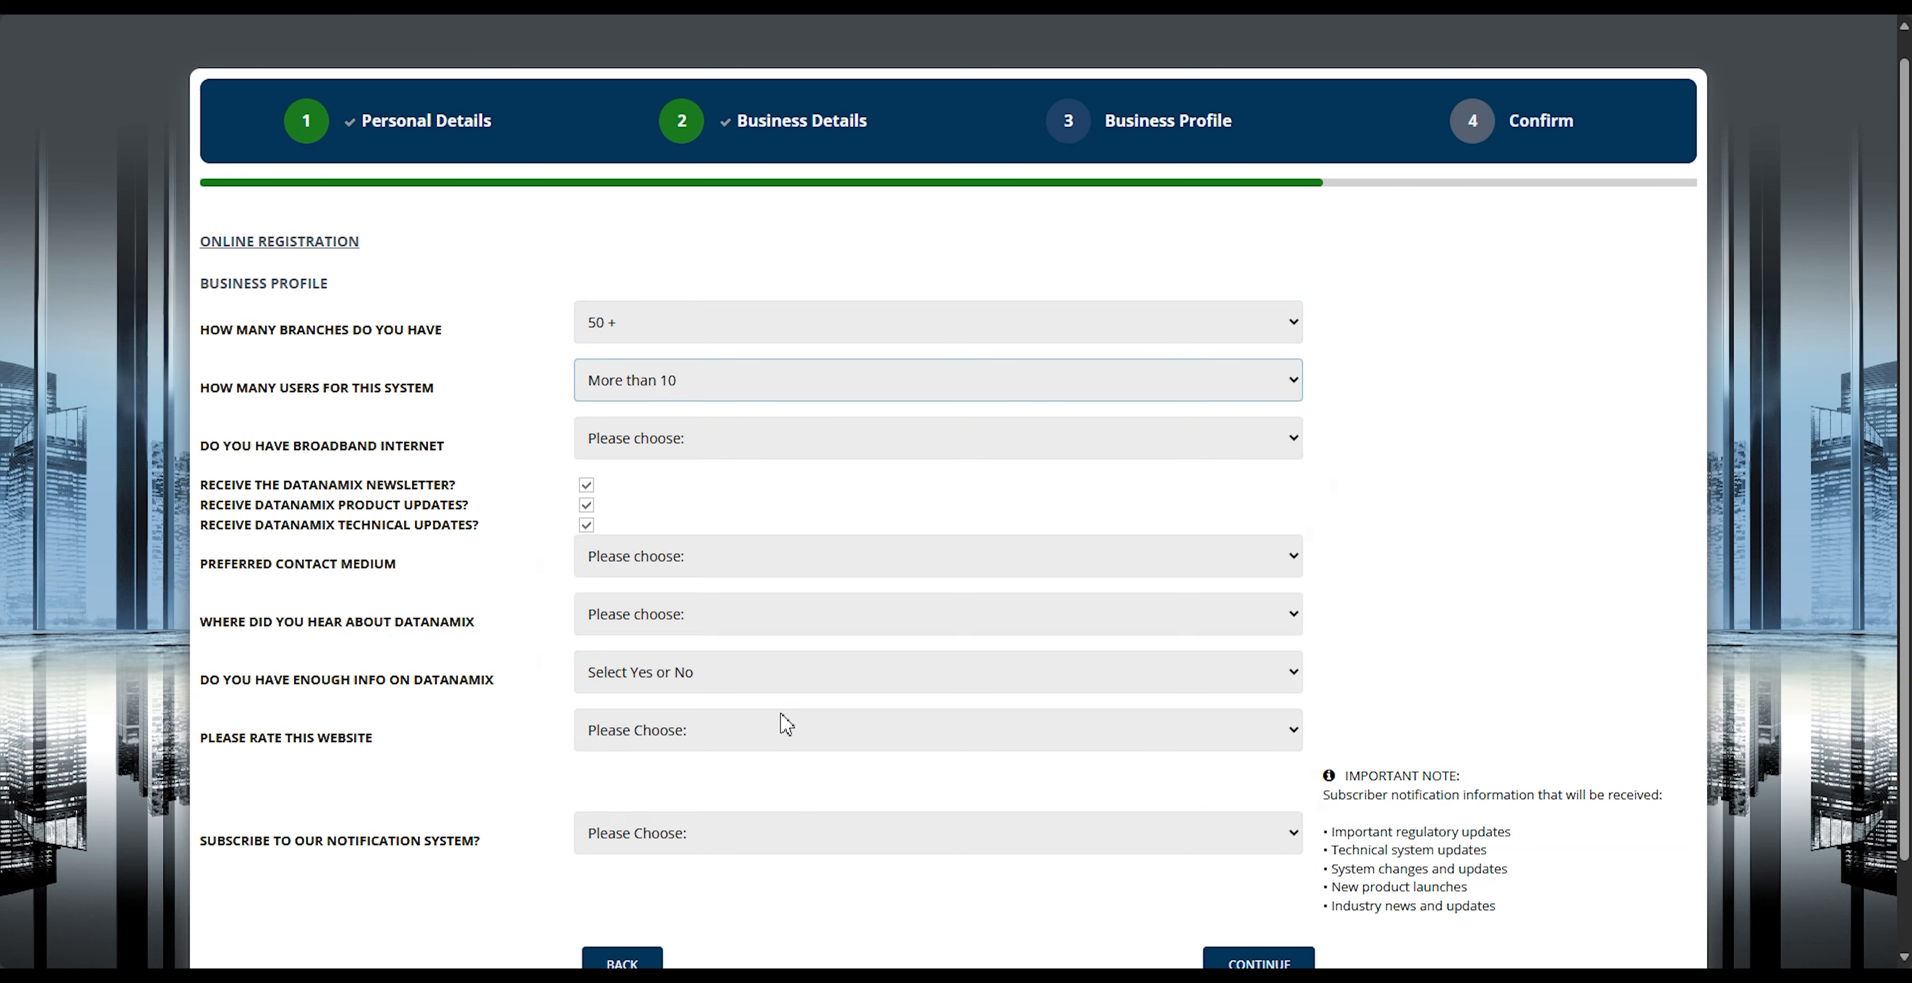
click(794, 443)
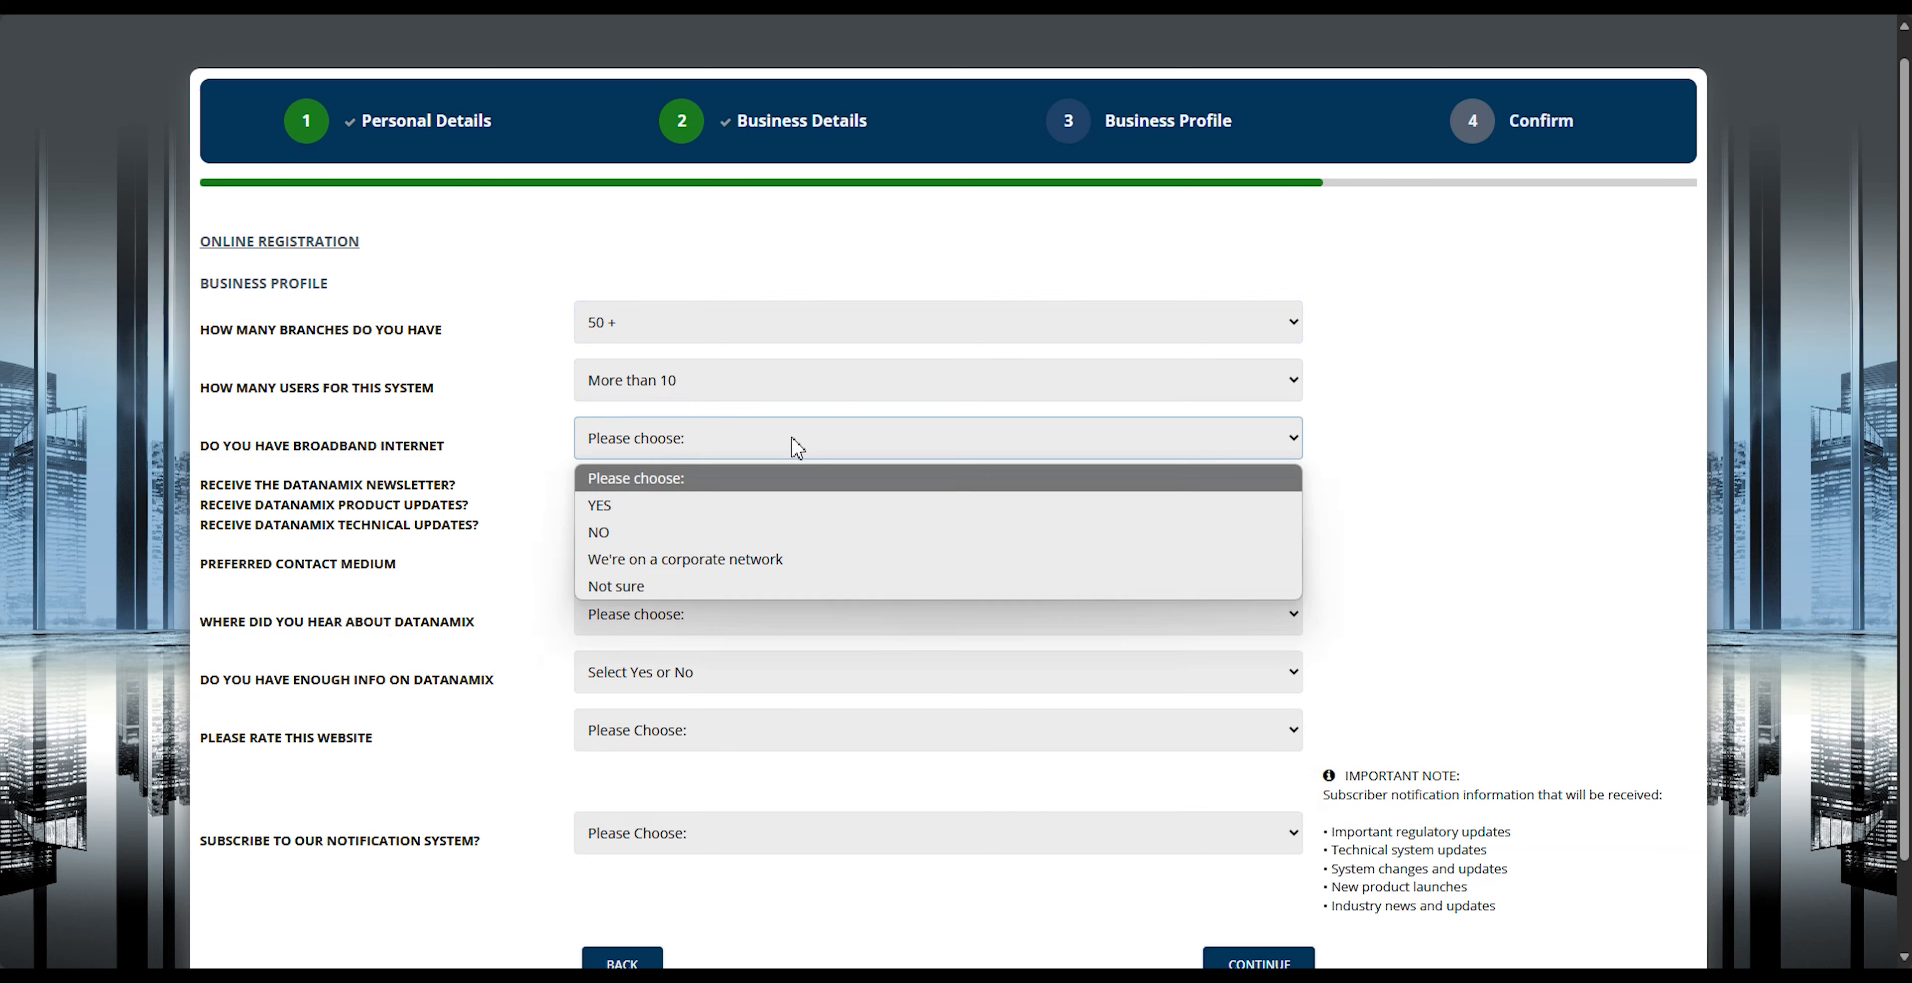
click(792, 562)
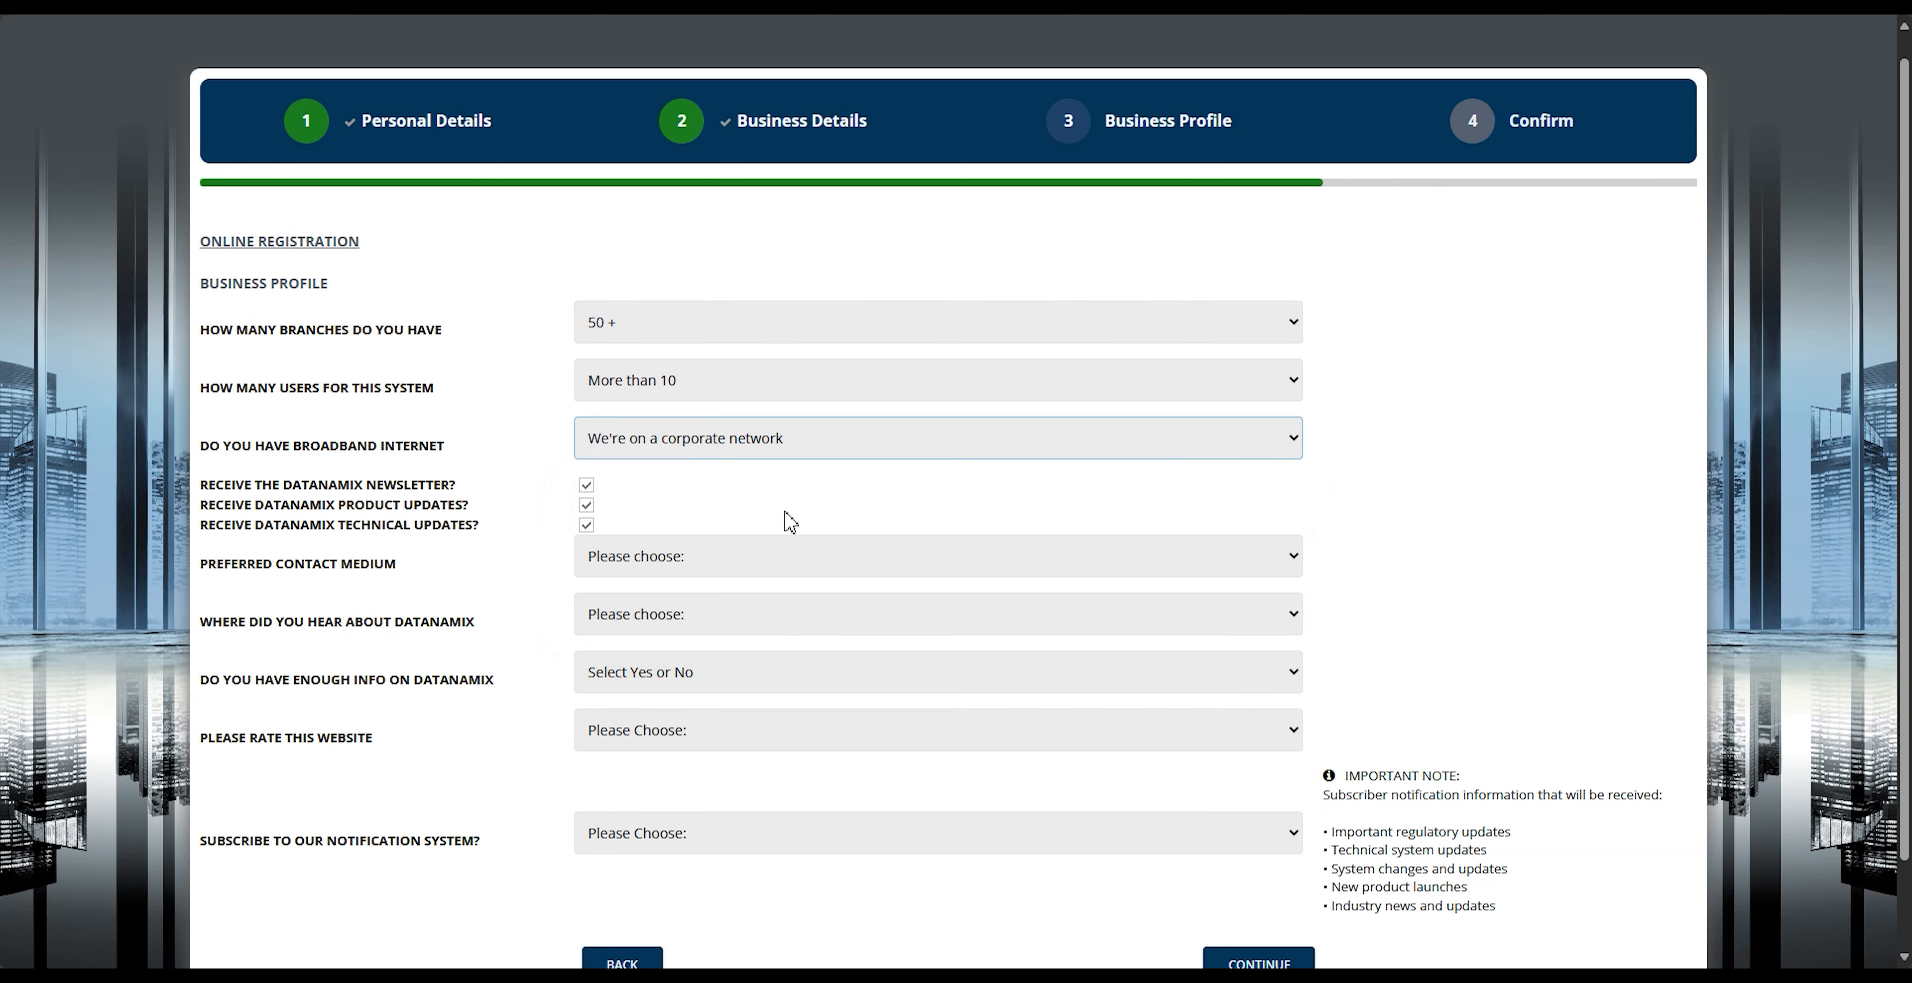
Step: Set the preferred contact medium to Email and where you heard about Datanamix to Google
click(791, 573)
click(787, 623)
click(789, 626)
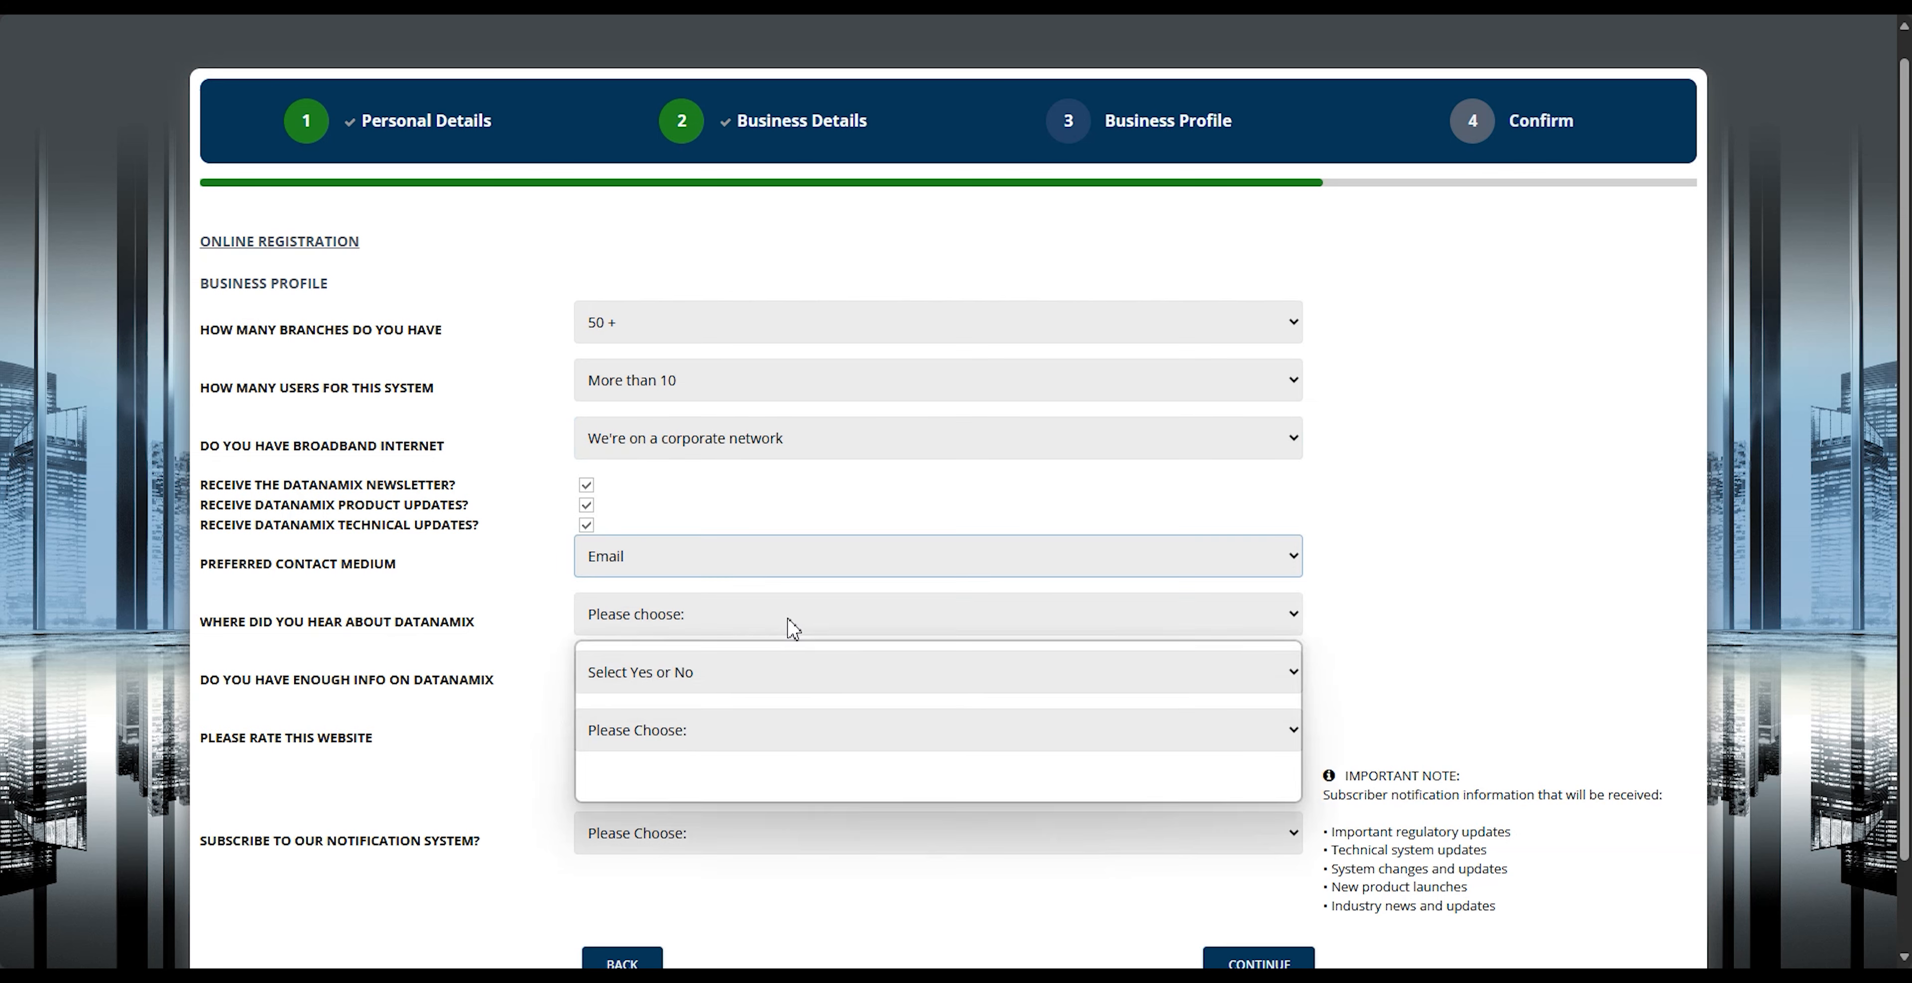
click(768, 680)
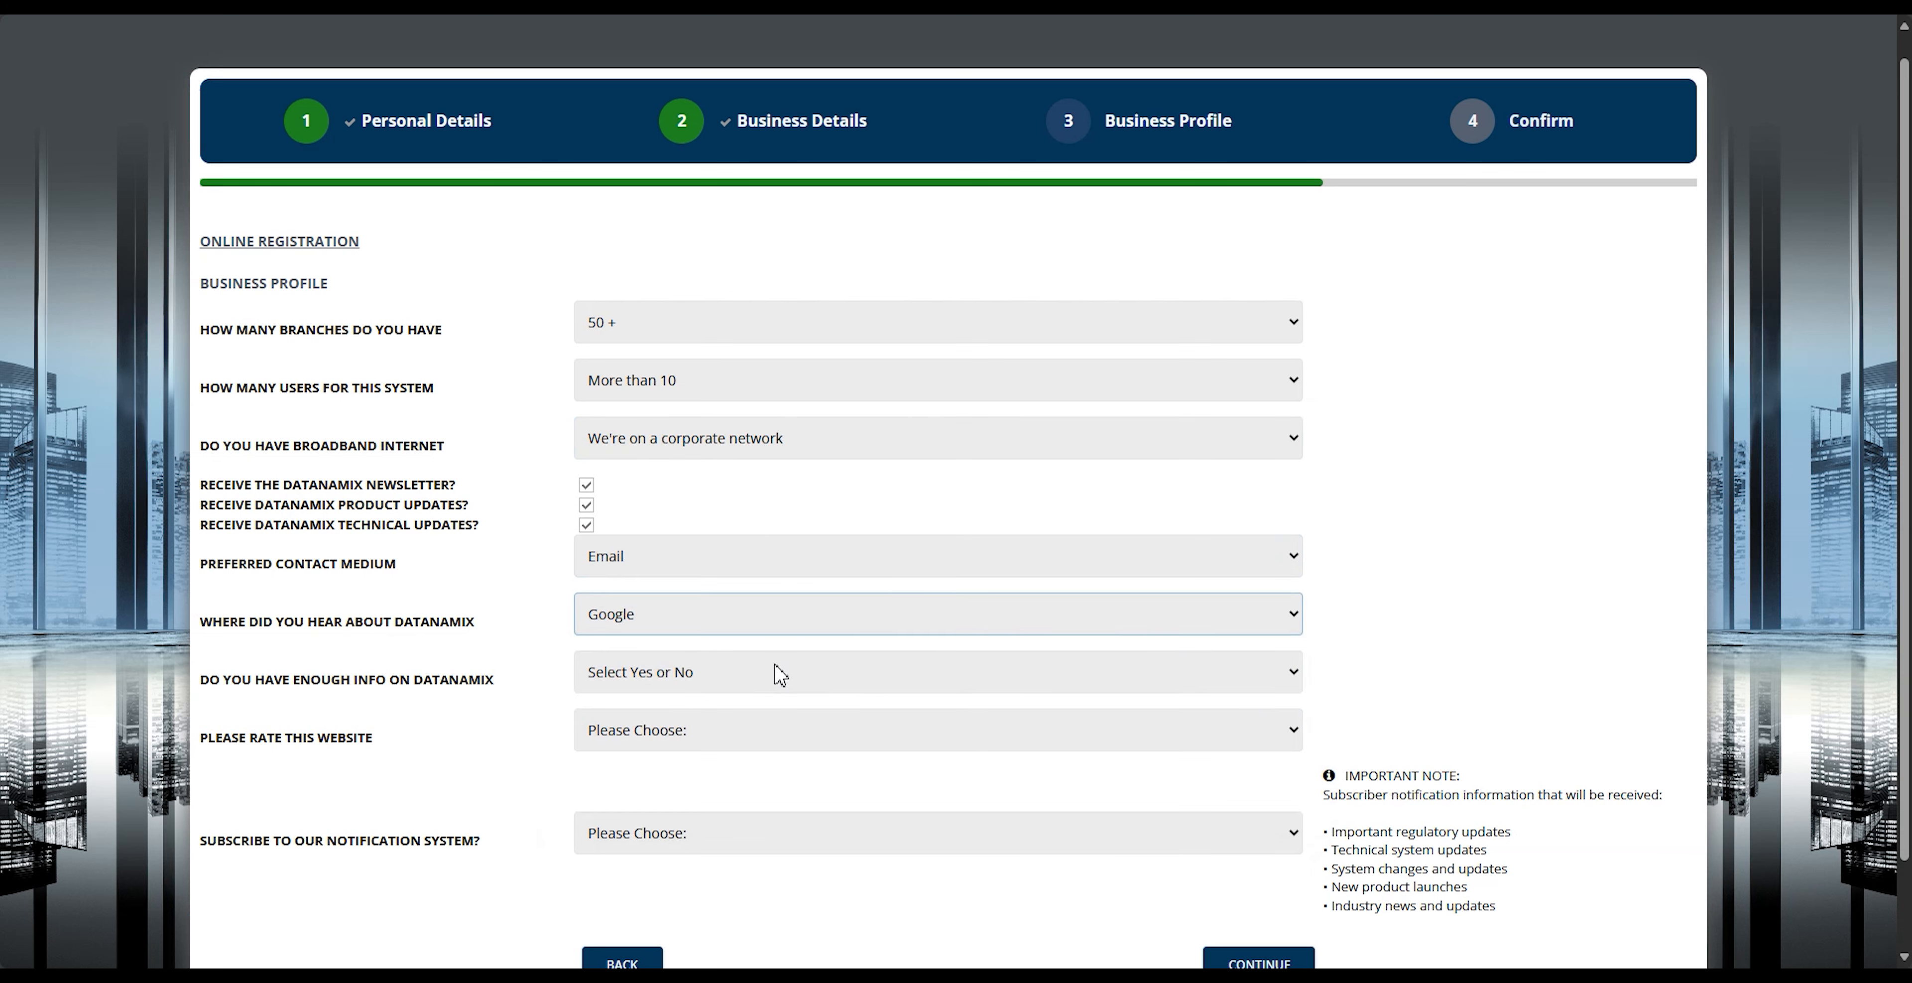
Step: Answer Yes to having enough info on Datanamix, rate the website Excellent, and choose Yes for the notification system subscription
click(780, 674)
click(759, 743)
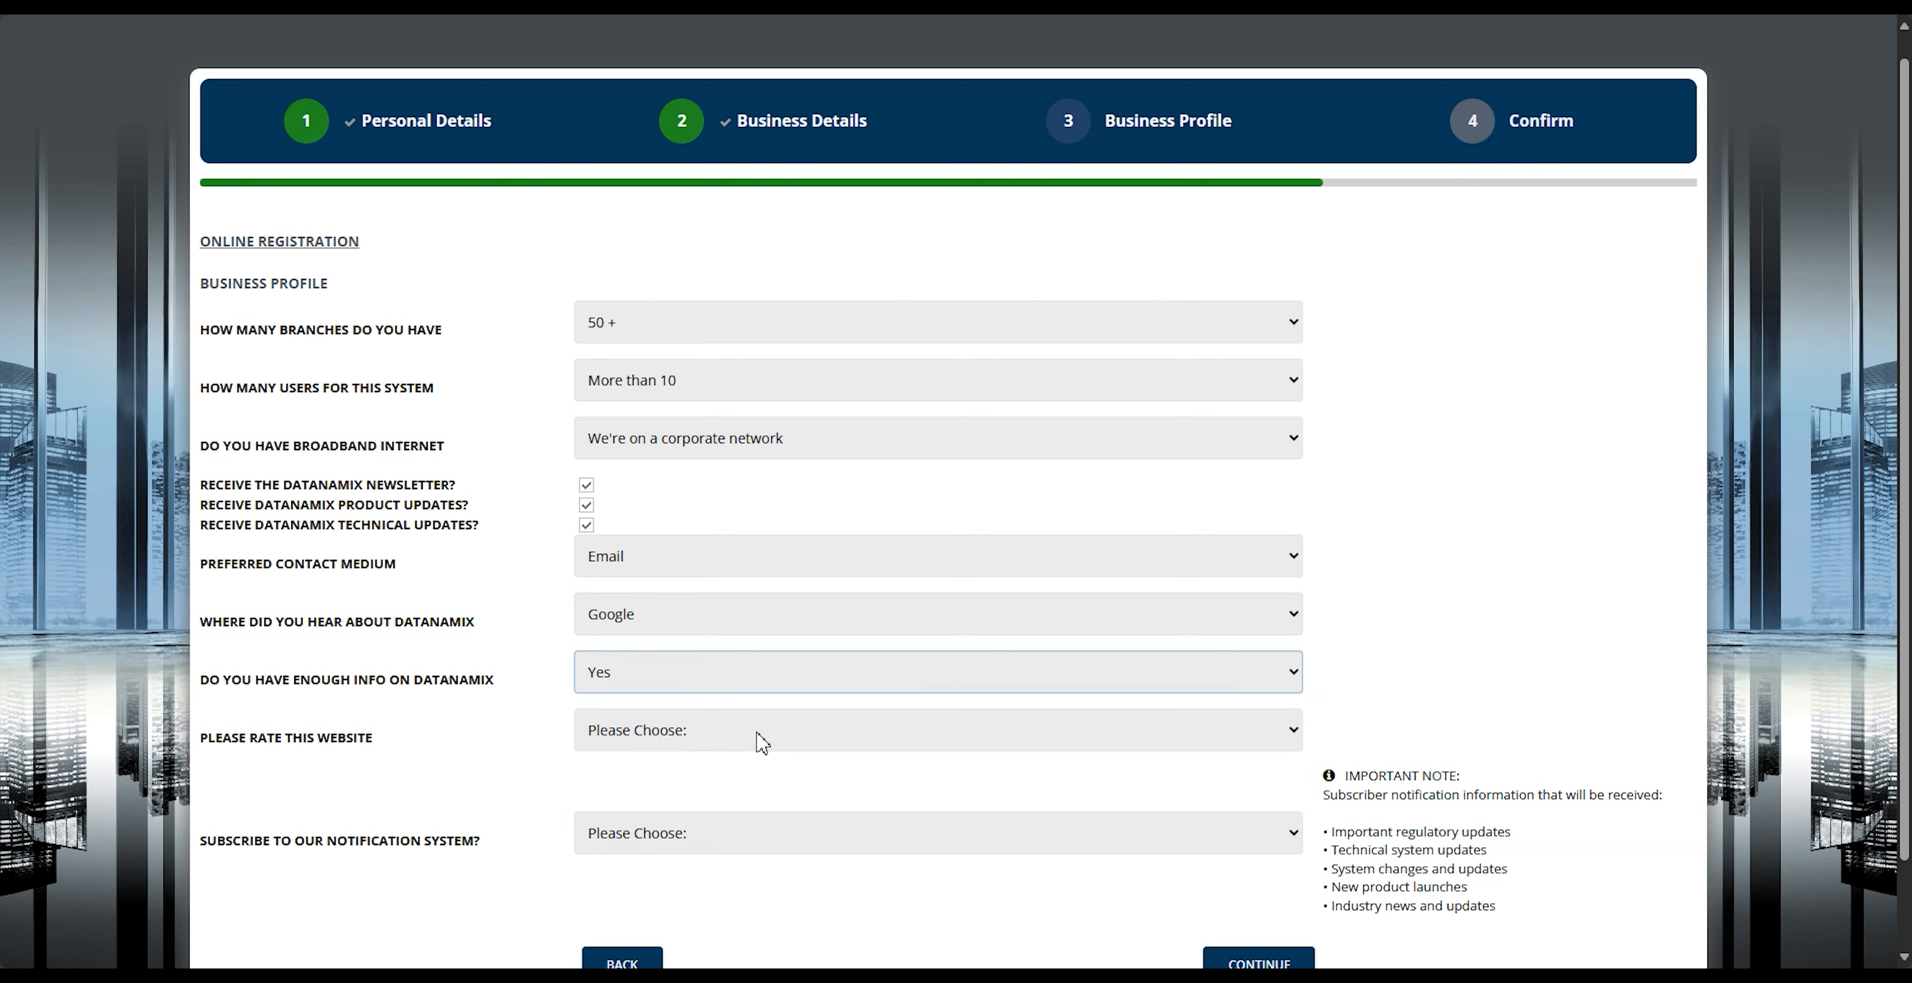
click(762, 743)
click(735, 799)
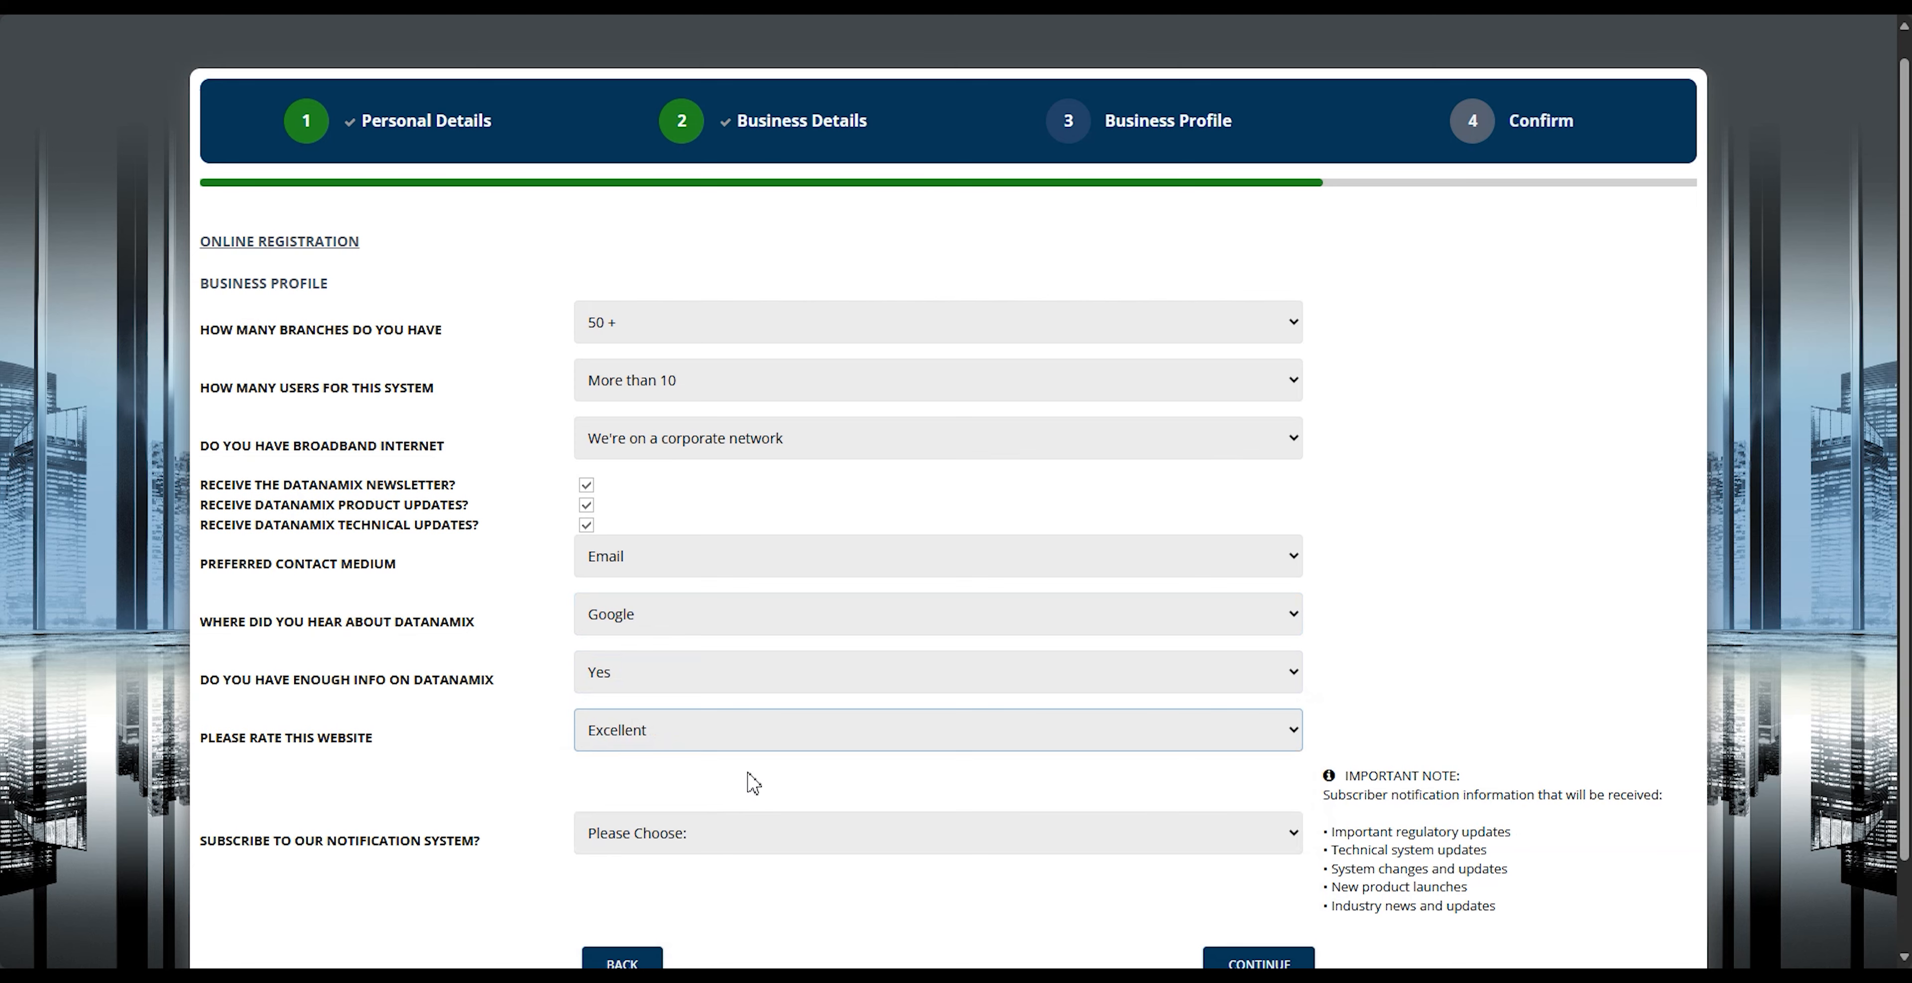
click(752, 835)
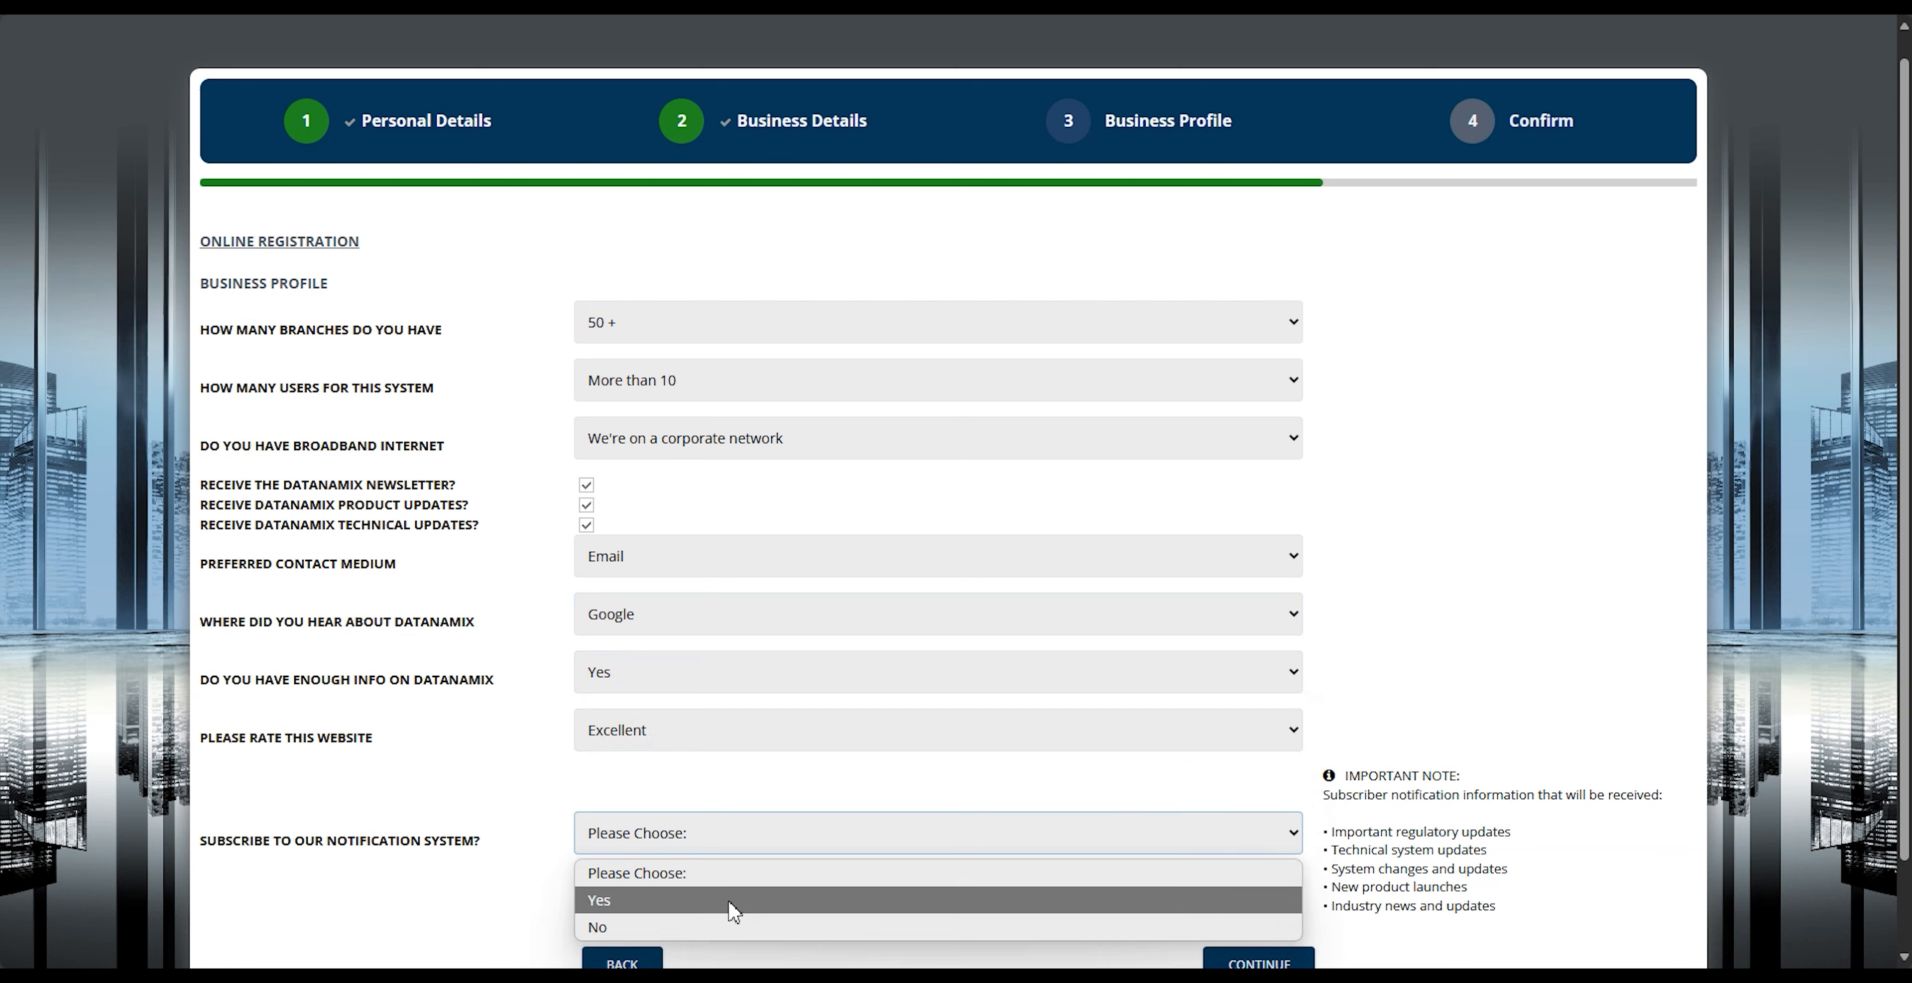
click(741, 906)
Step: Continue to the confirmation page, complete the I'm not a robot check, and submit the registration
scroll(746, 910, down, 2)
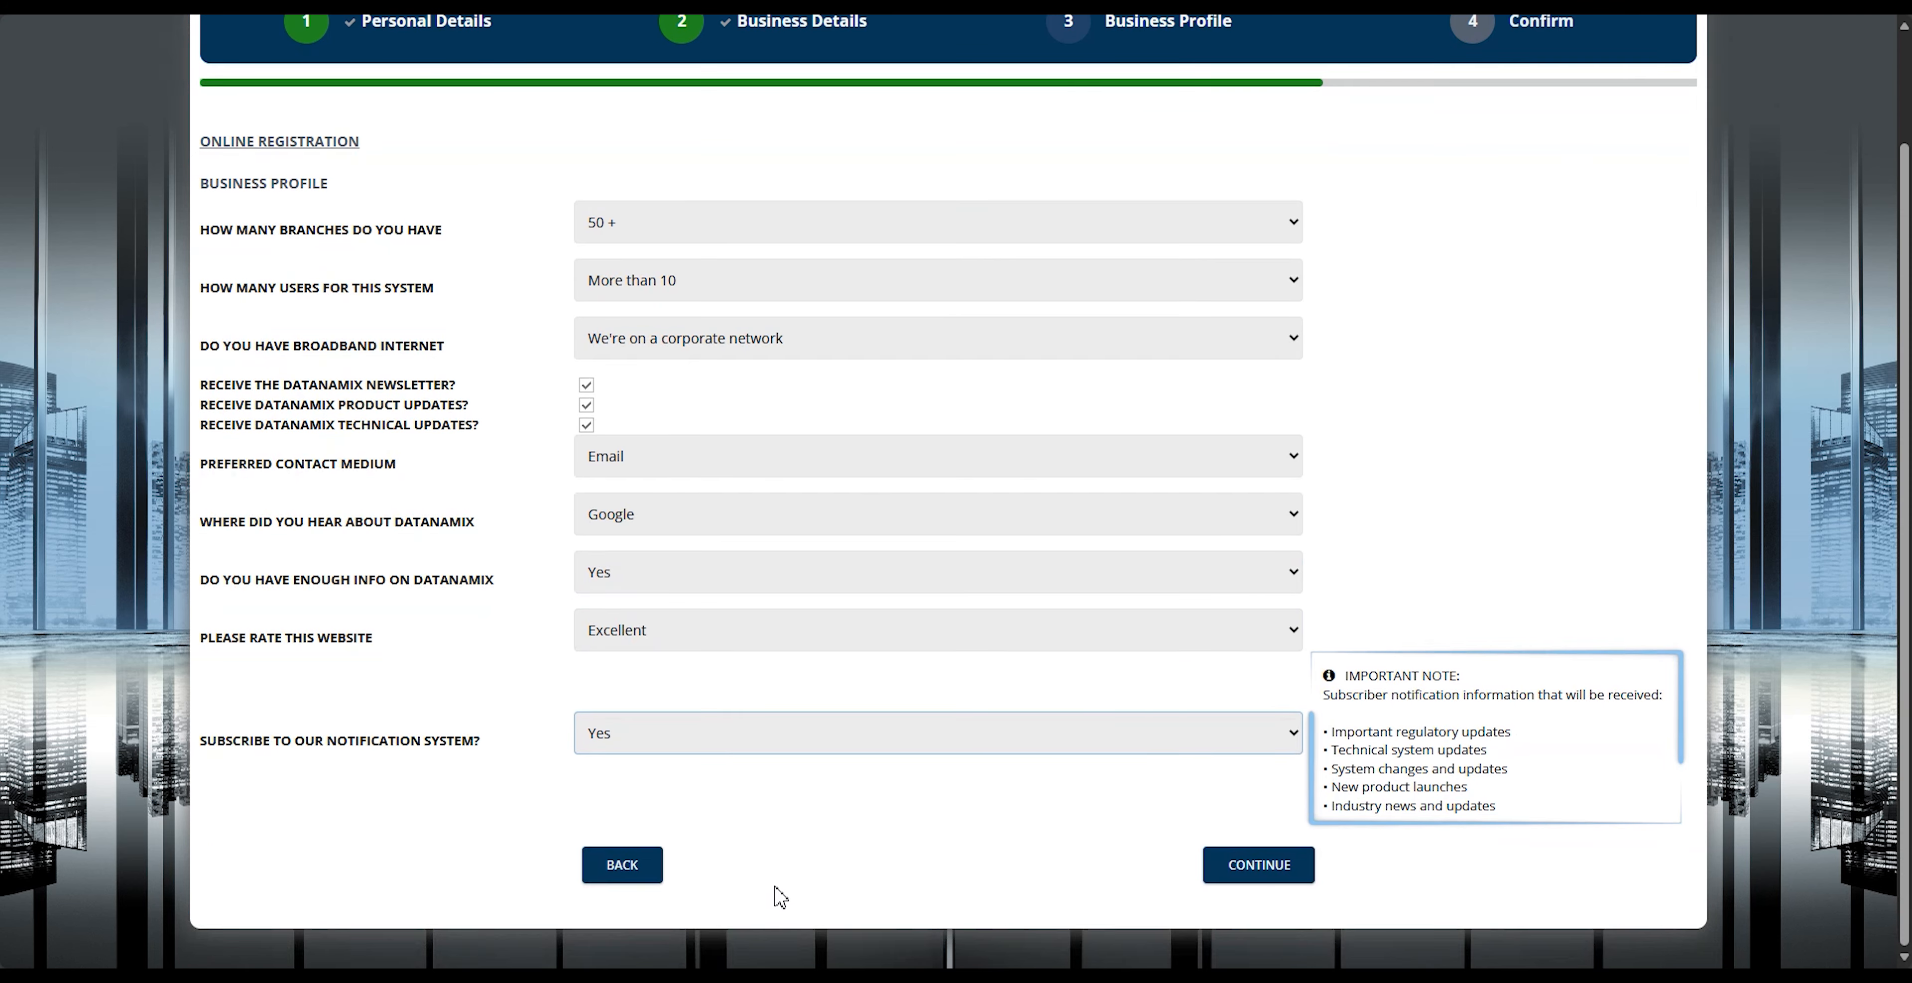
click(1251, 873)
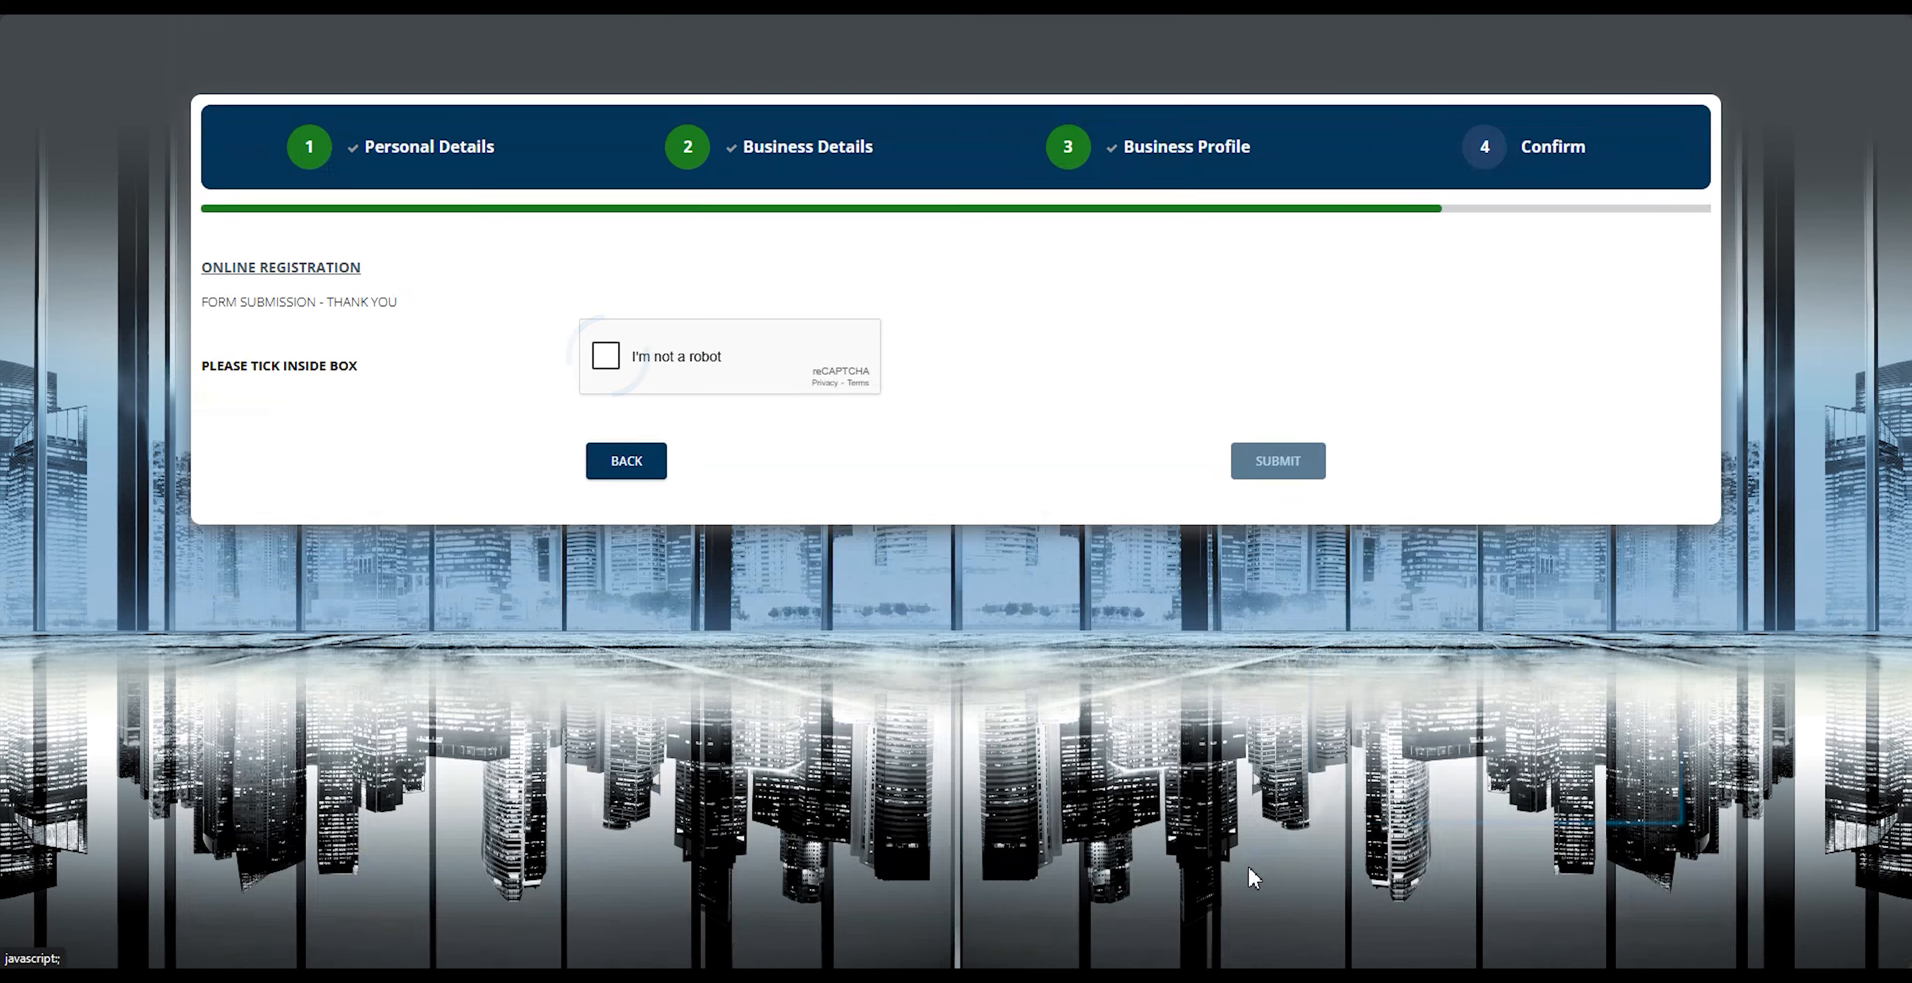
click(664, 356)
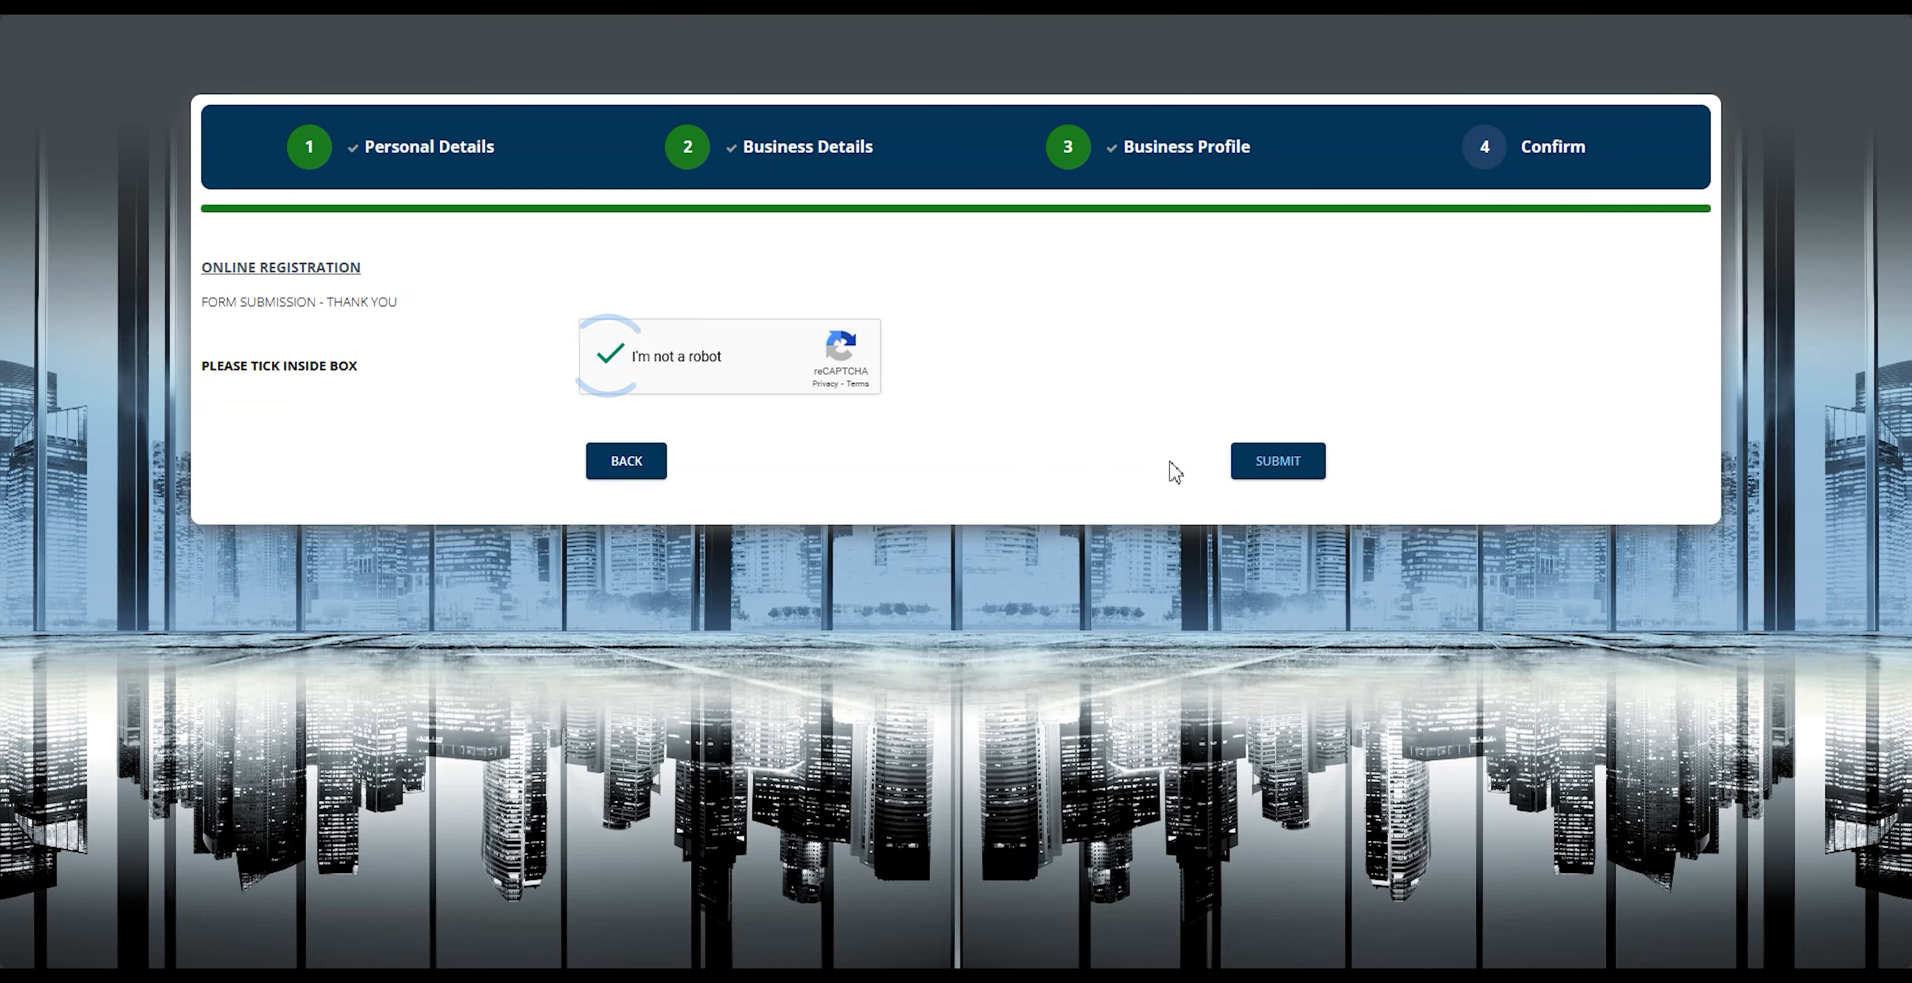
click(1277, 465)
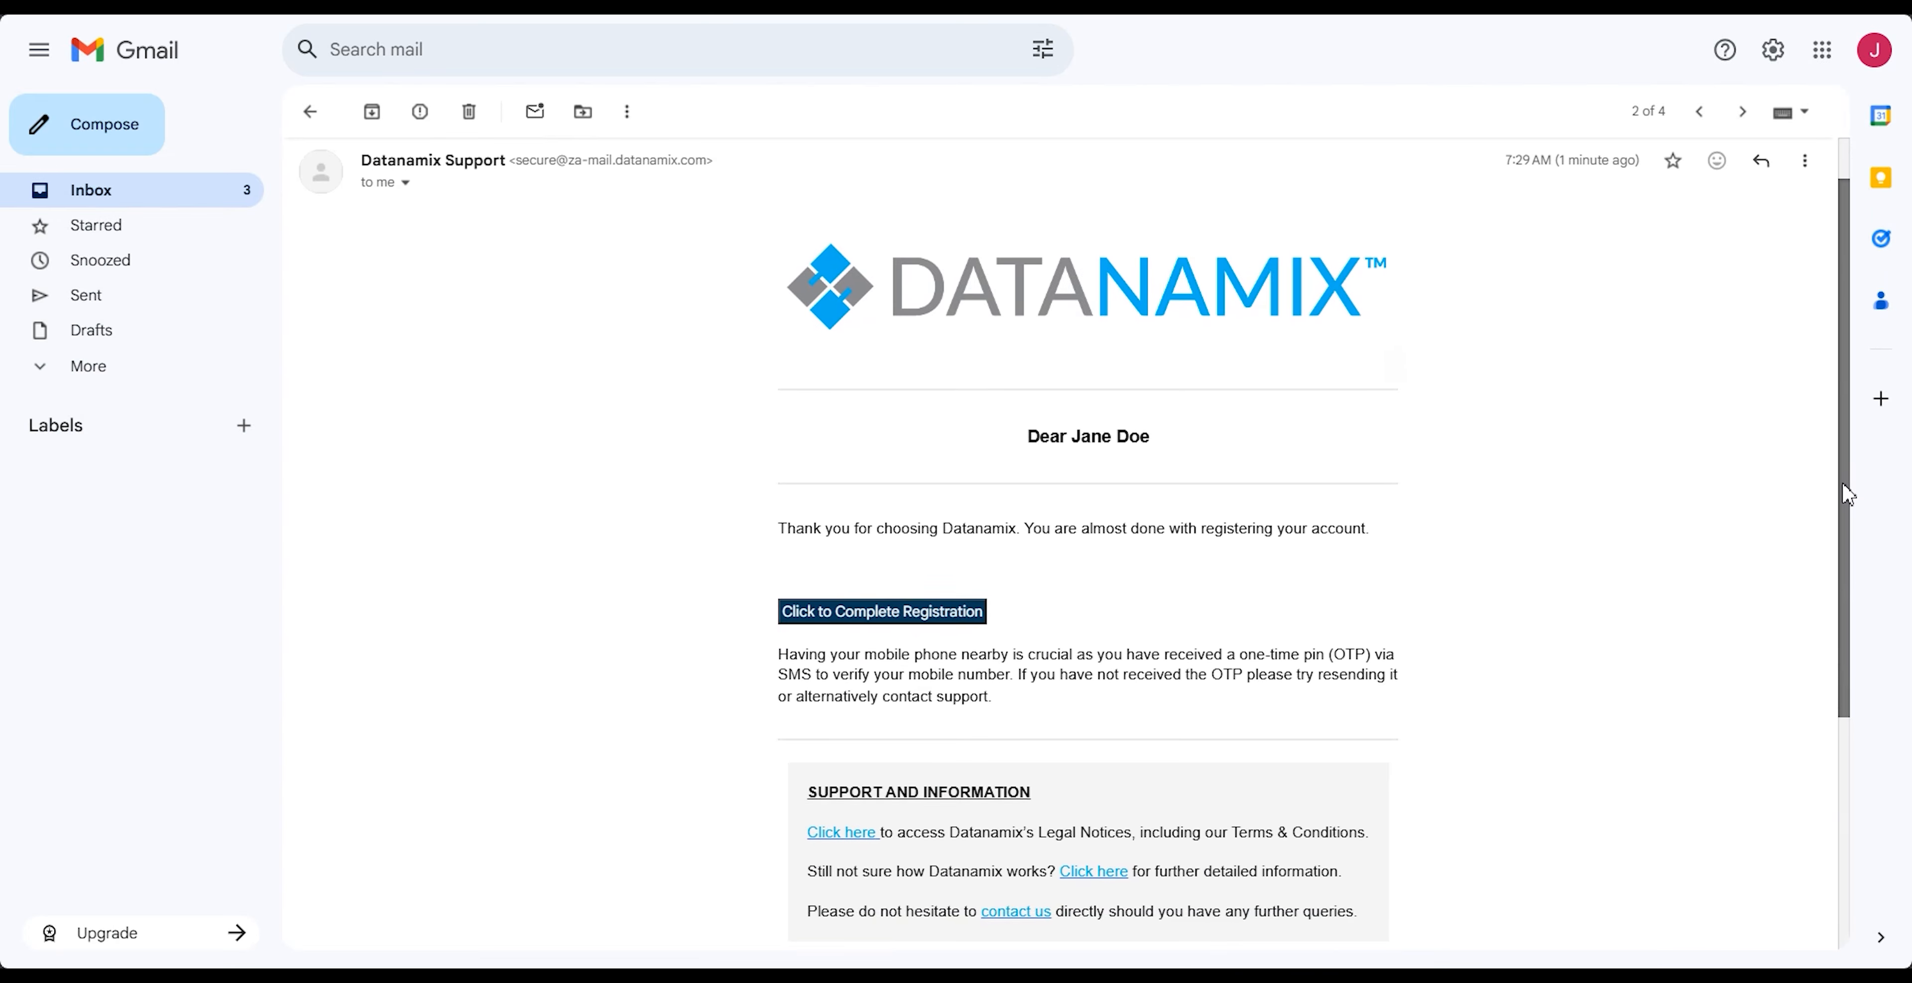
Step: Switch to Gmail, follow the complete registration link in the Datanamix Support email, and enter the mobile OTP code
drag(1848, 493, 1841, 539)
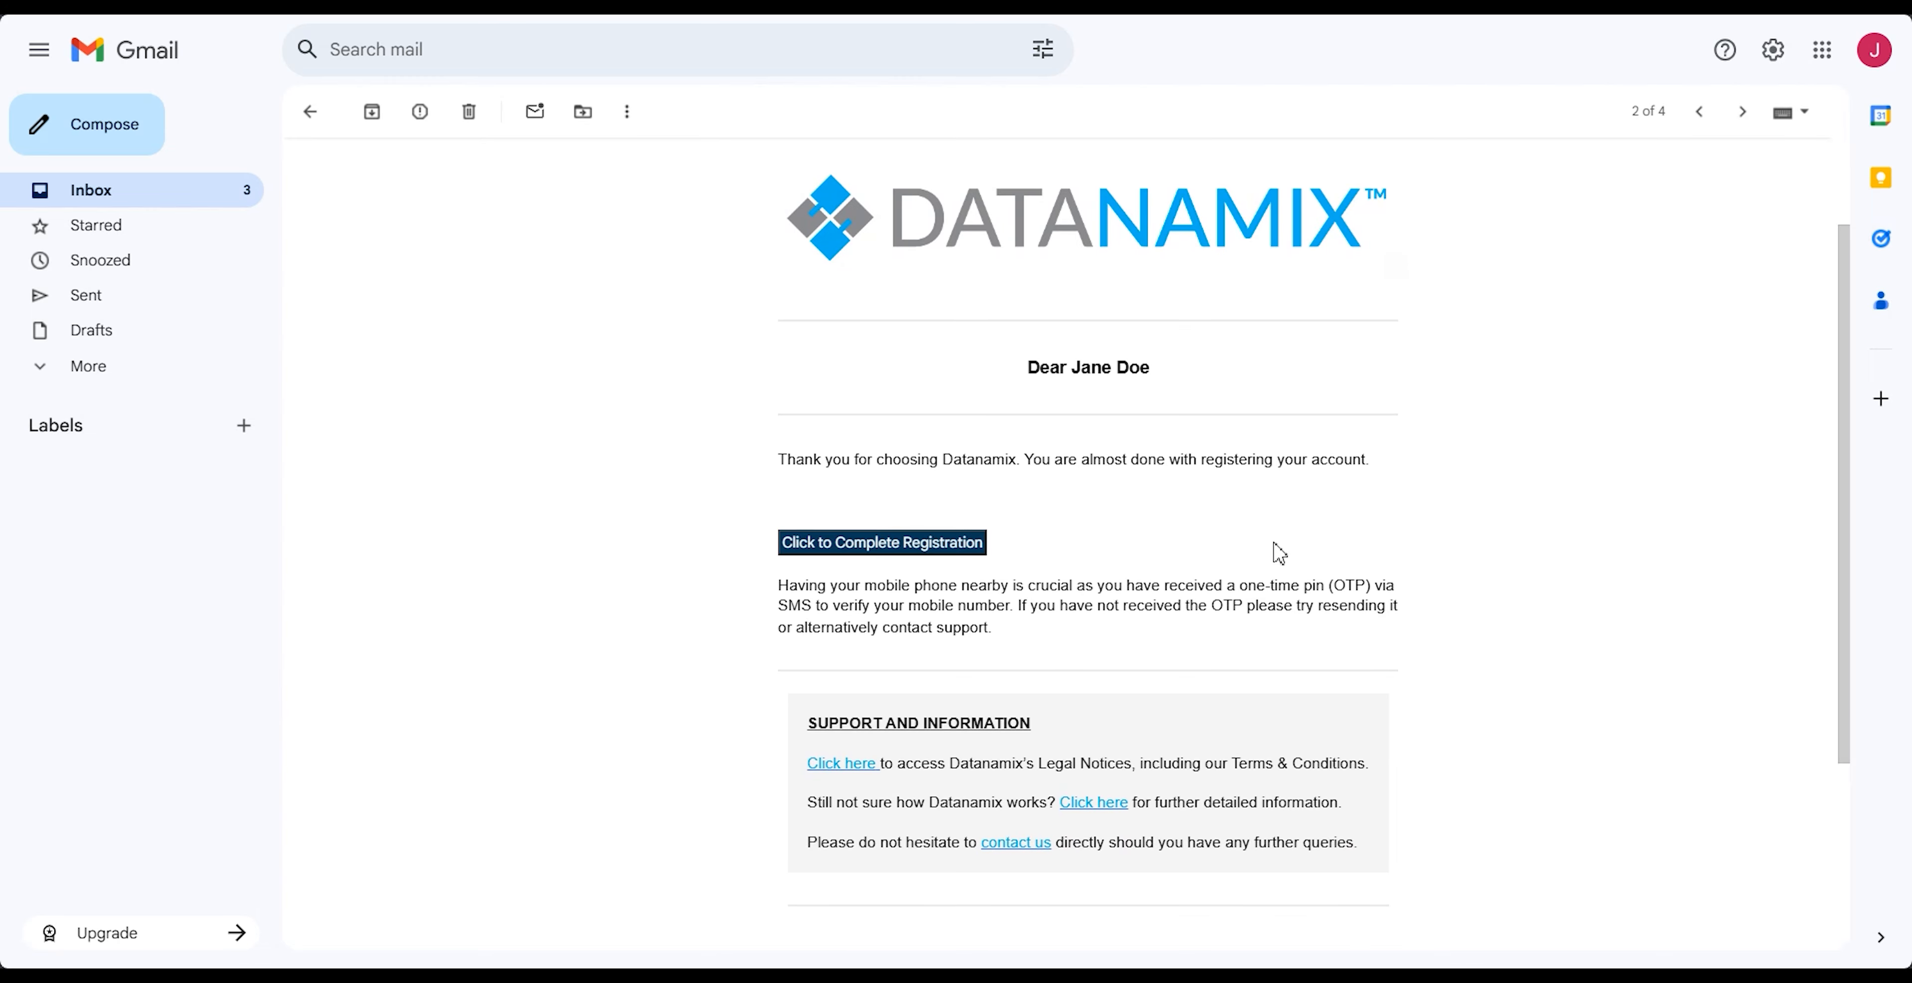
click(900, 548)
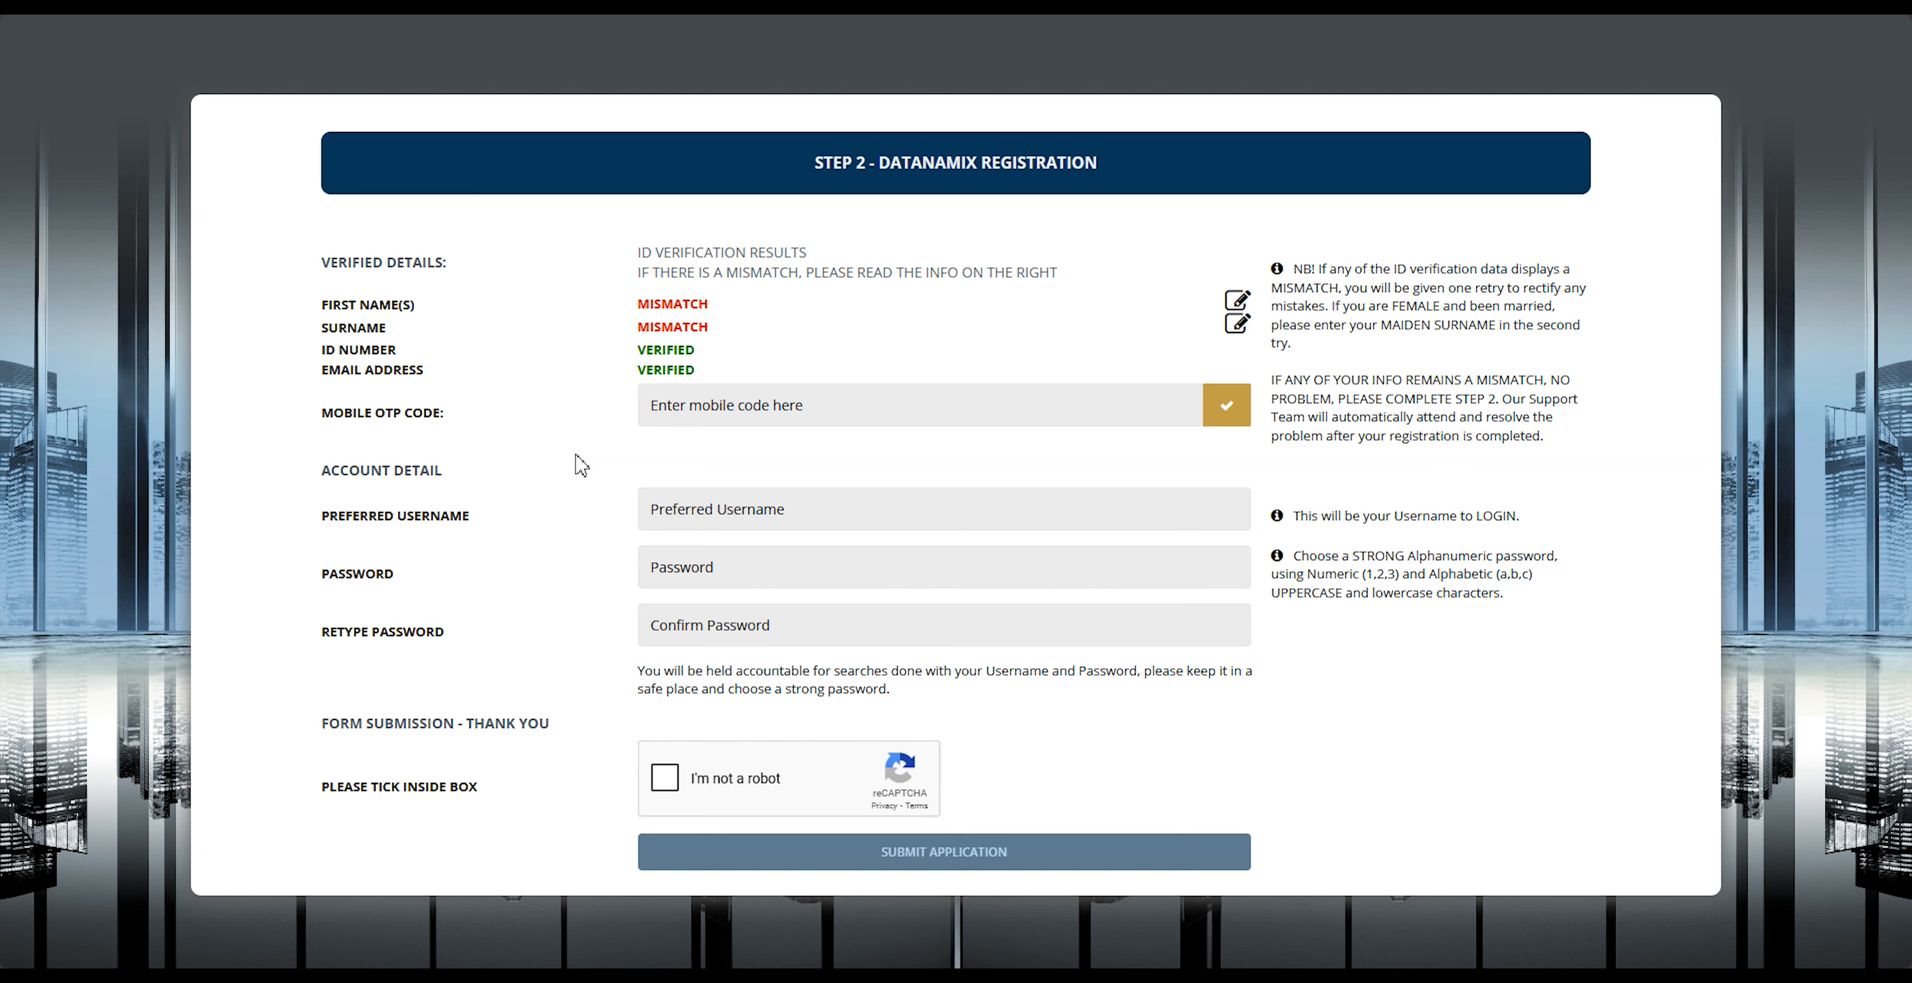
click(653, 405)
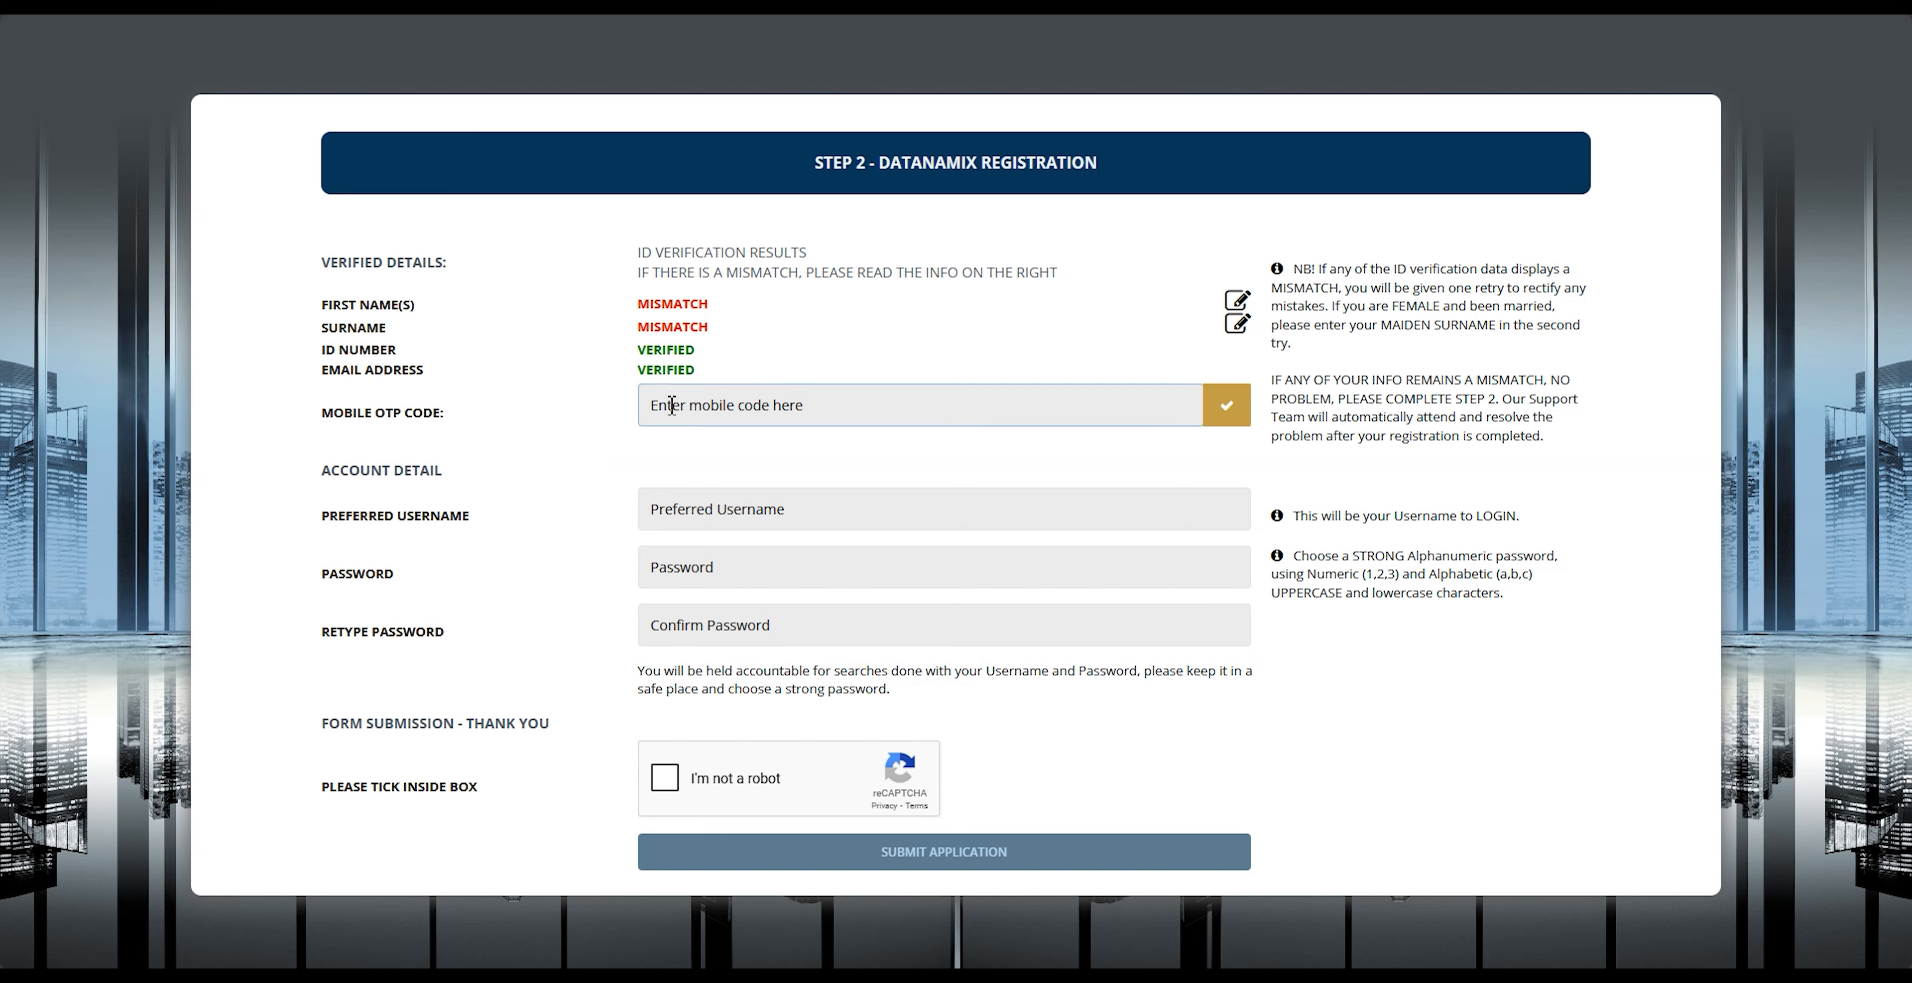
text(008)
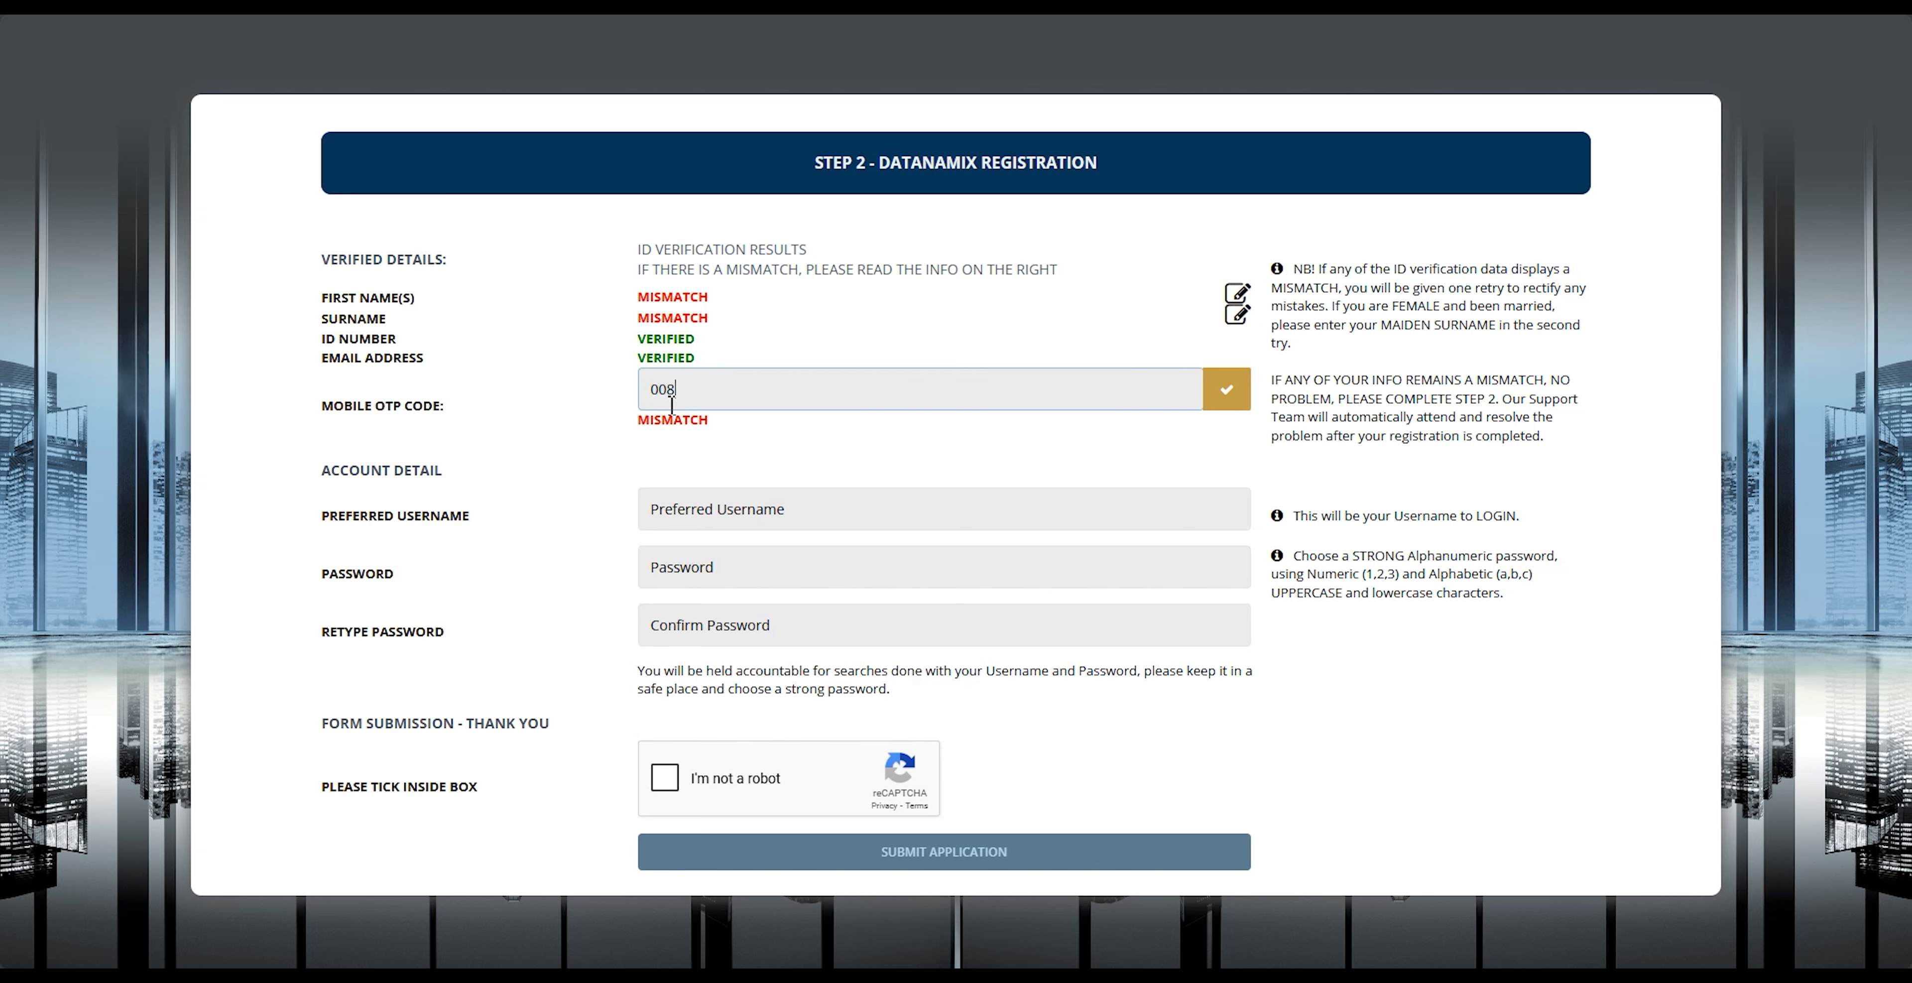
Step: Enter the preferred username, the account password and its confirmation, complete the I'm not a robot check, and submit the application
click(664, 510)
text(Jane)
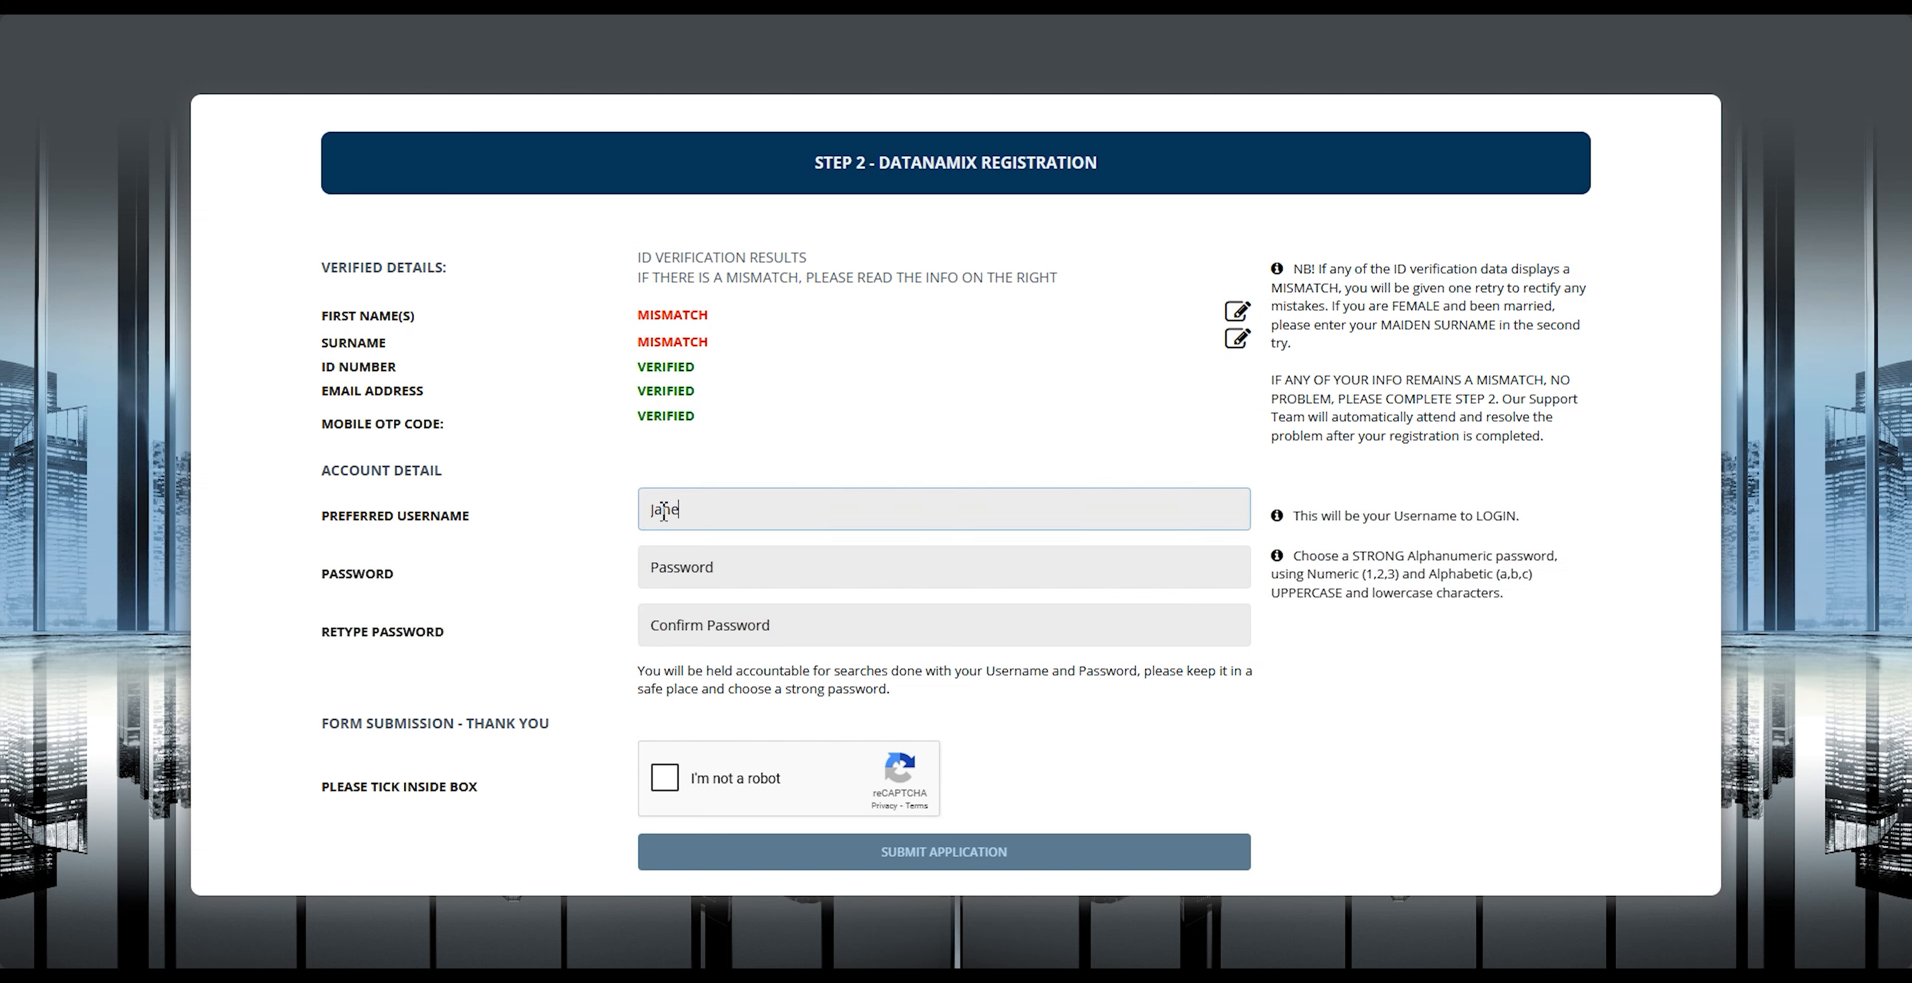
text( Doe)
key(Tab)
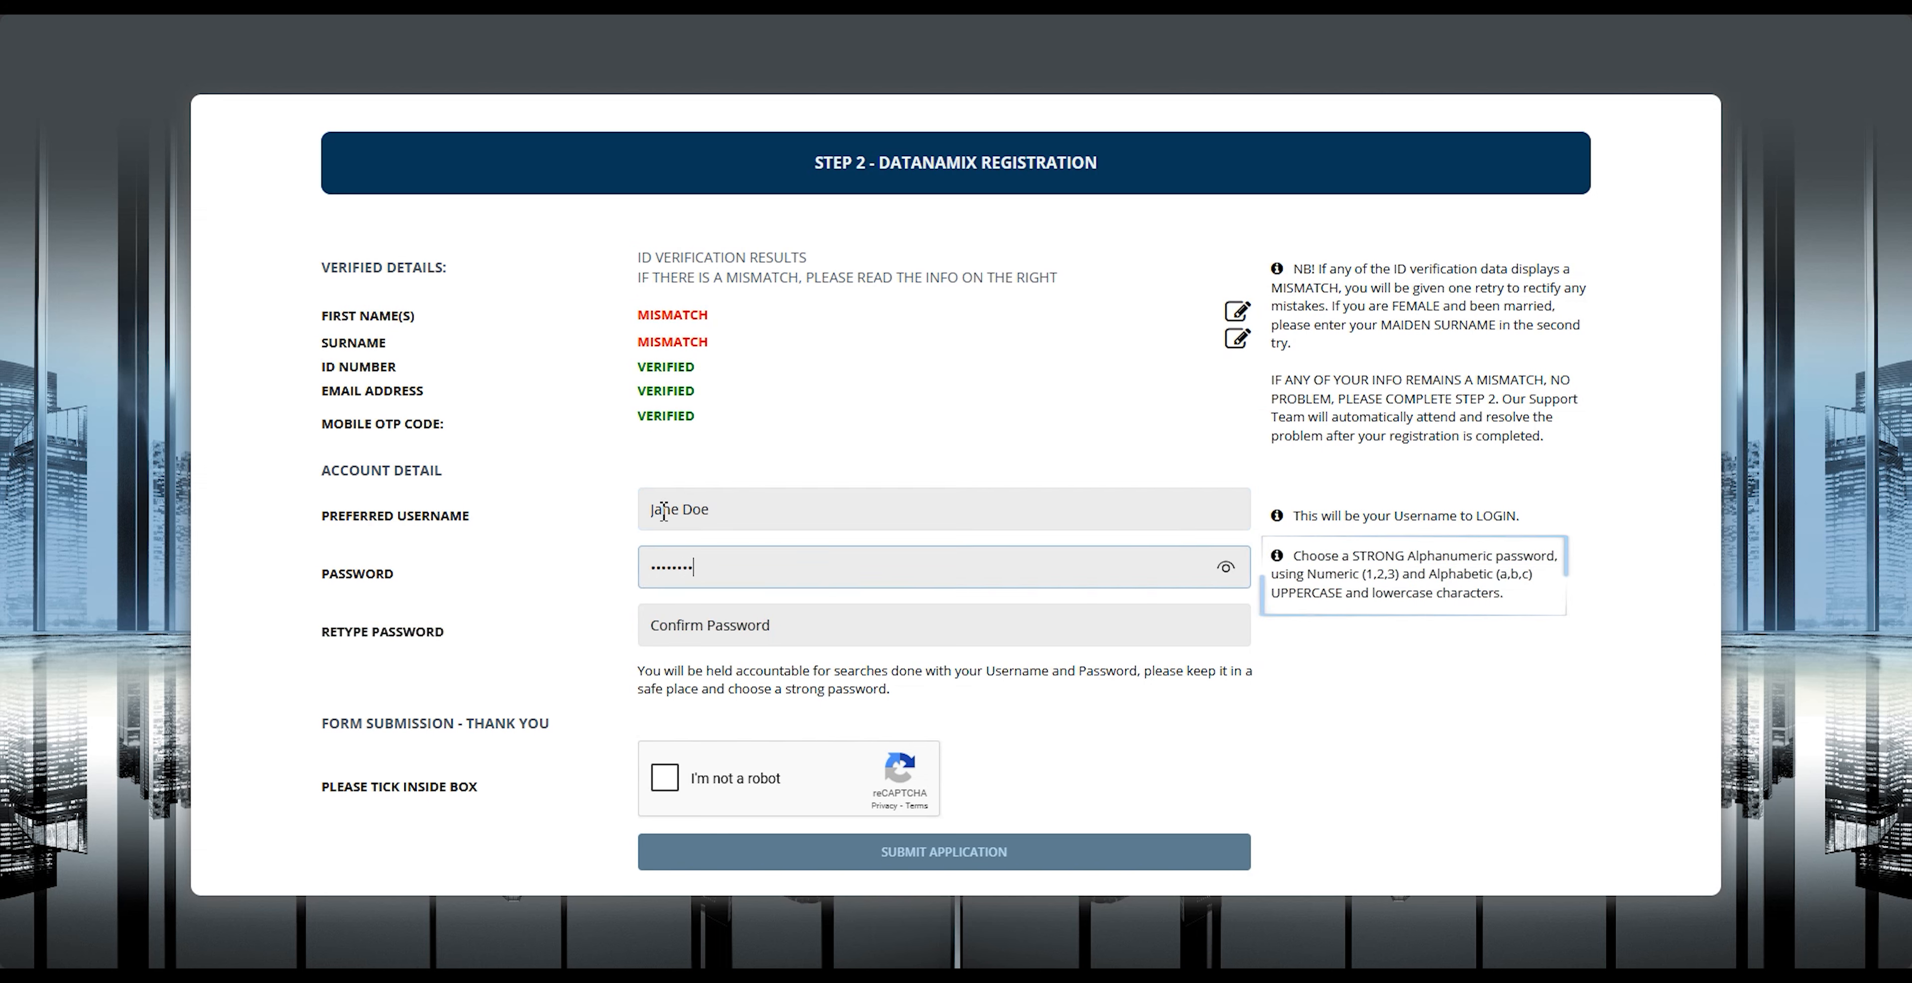
key(Tab)
text(a)
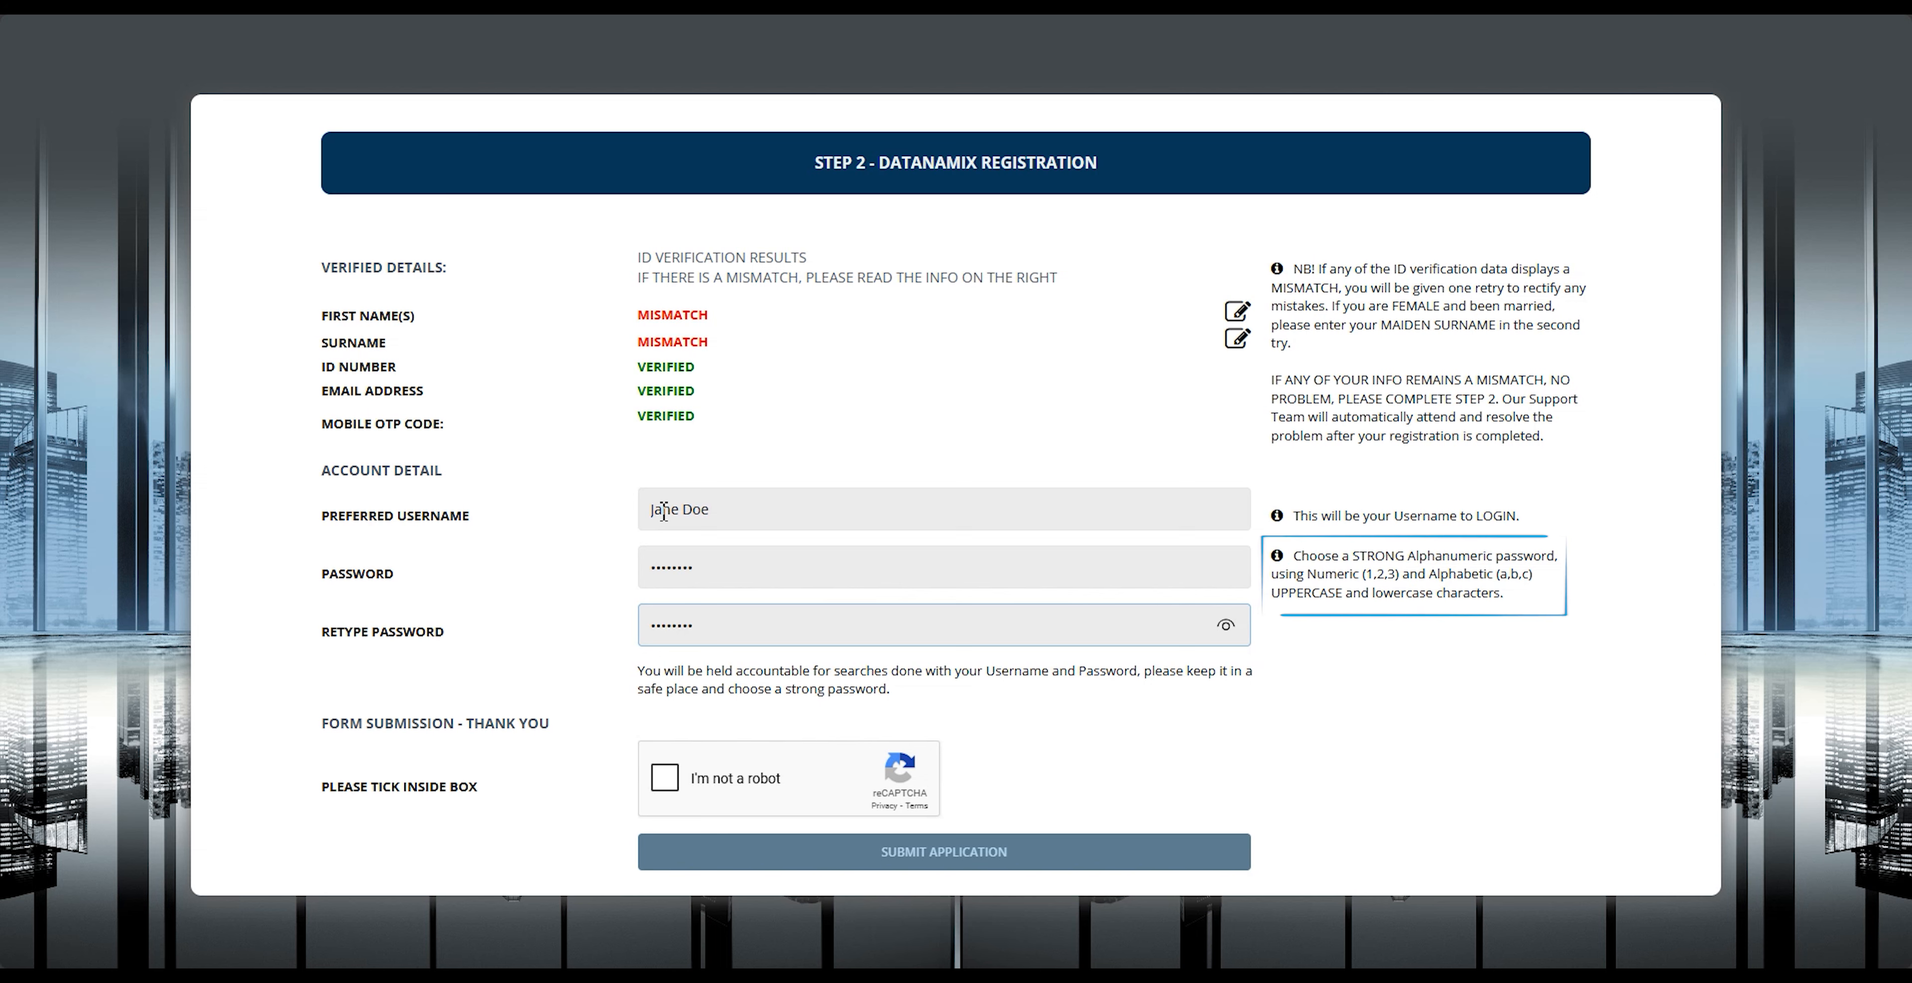
click(669, 775)
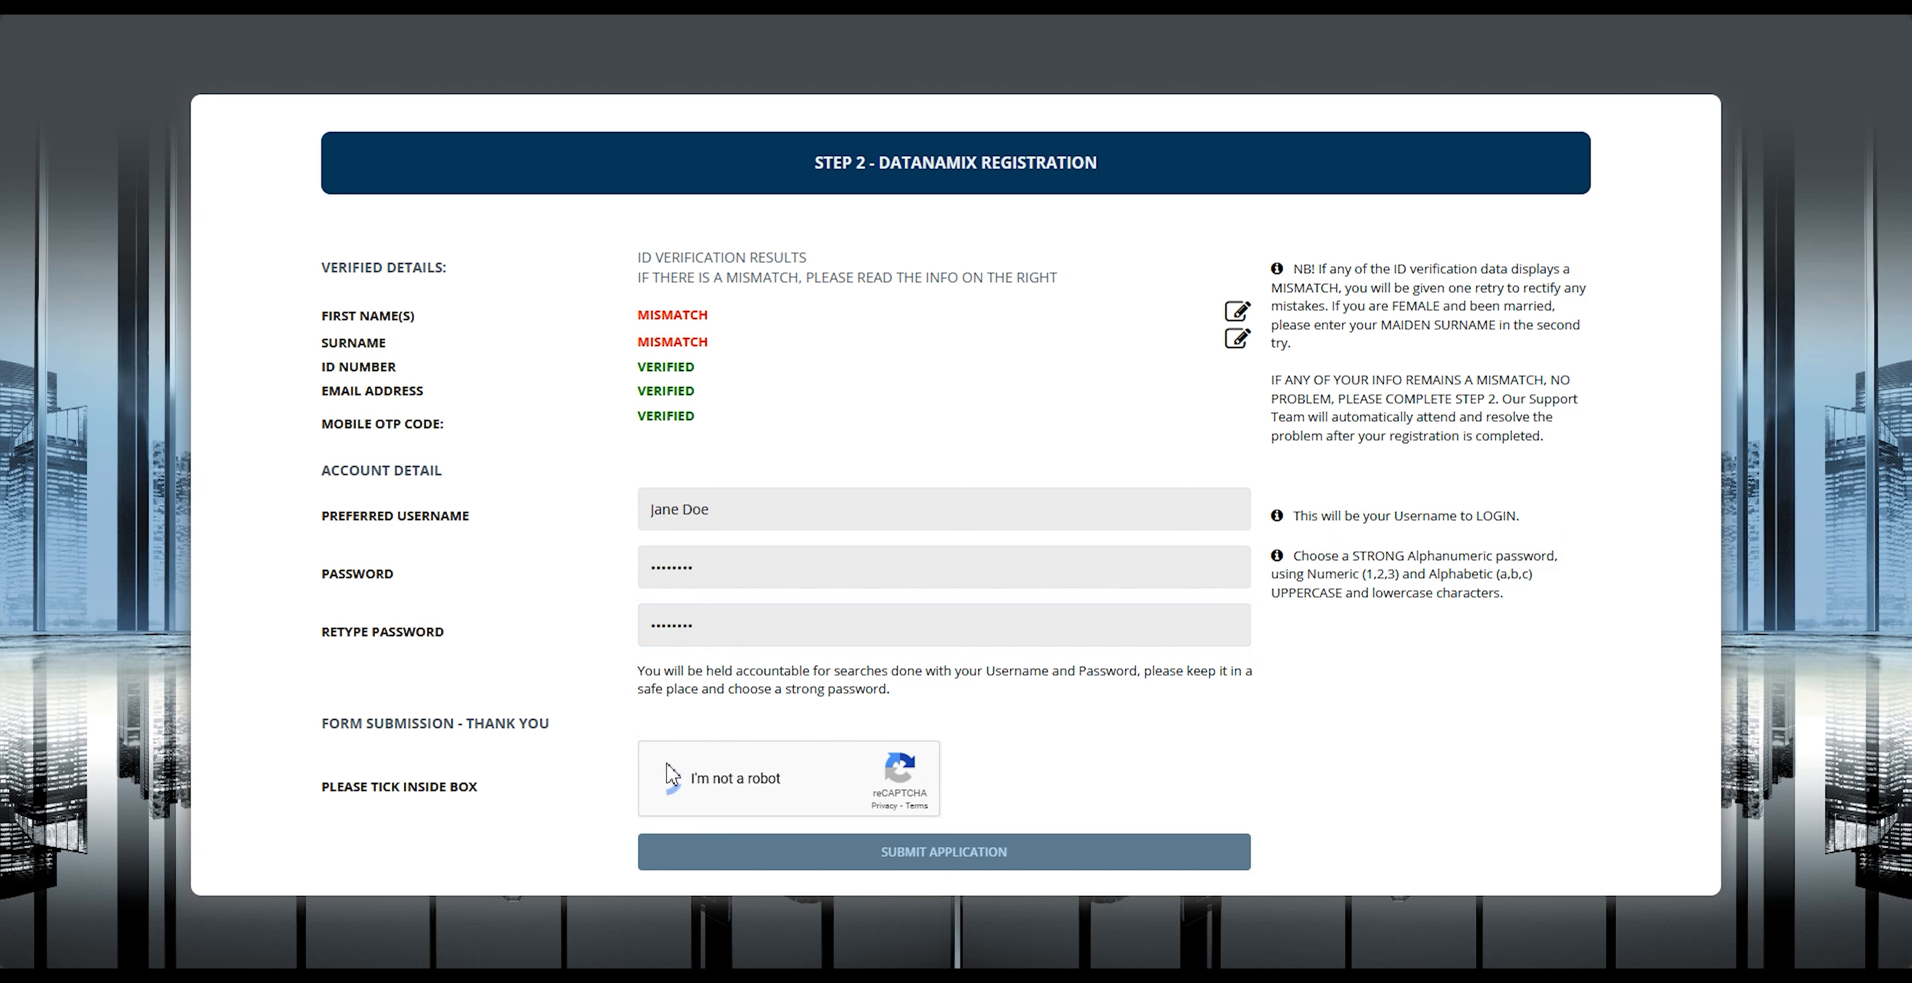
click(761, 854)
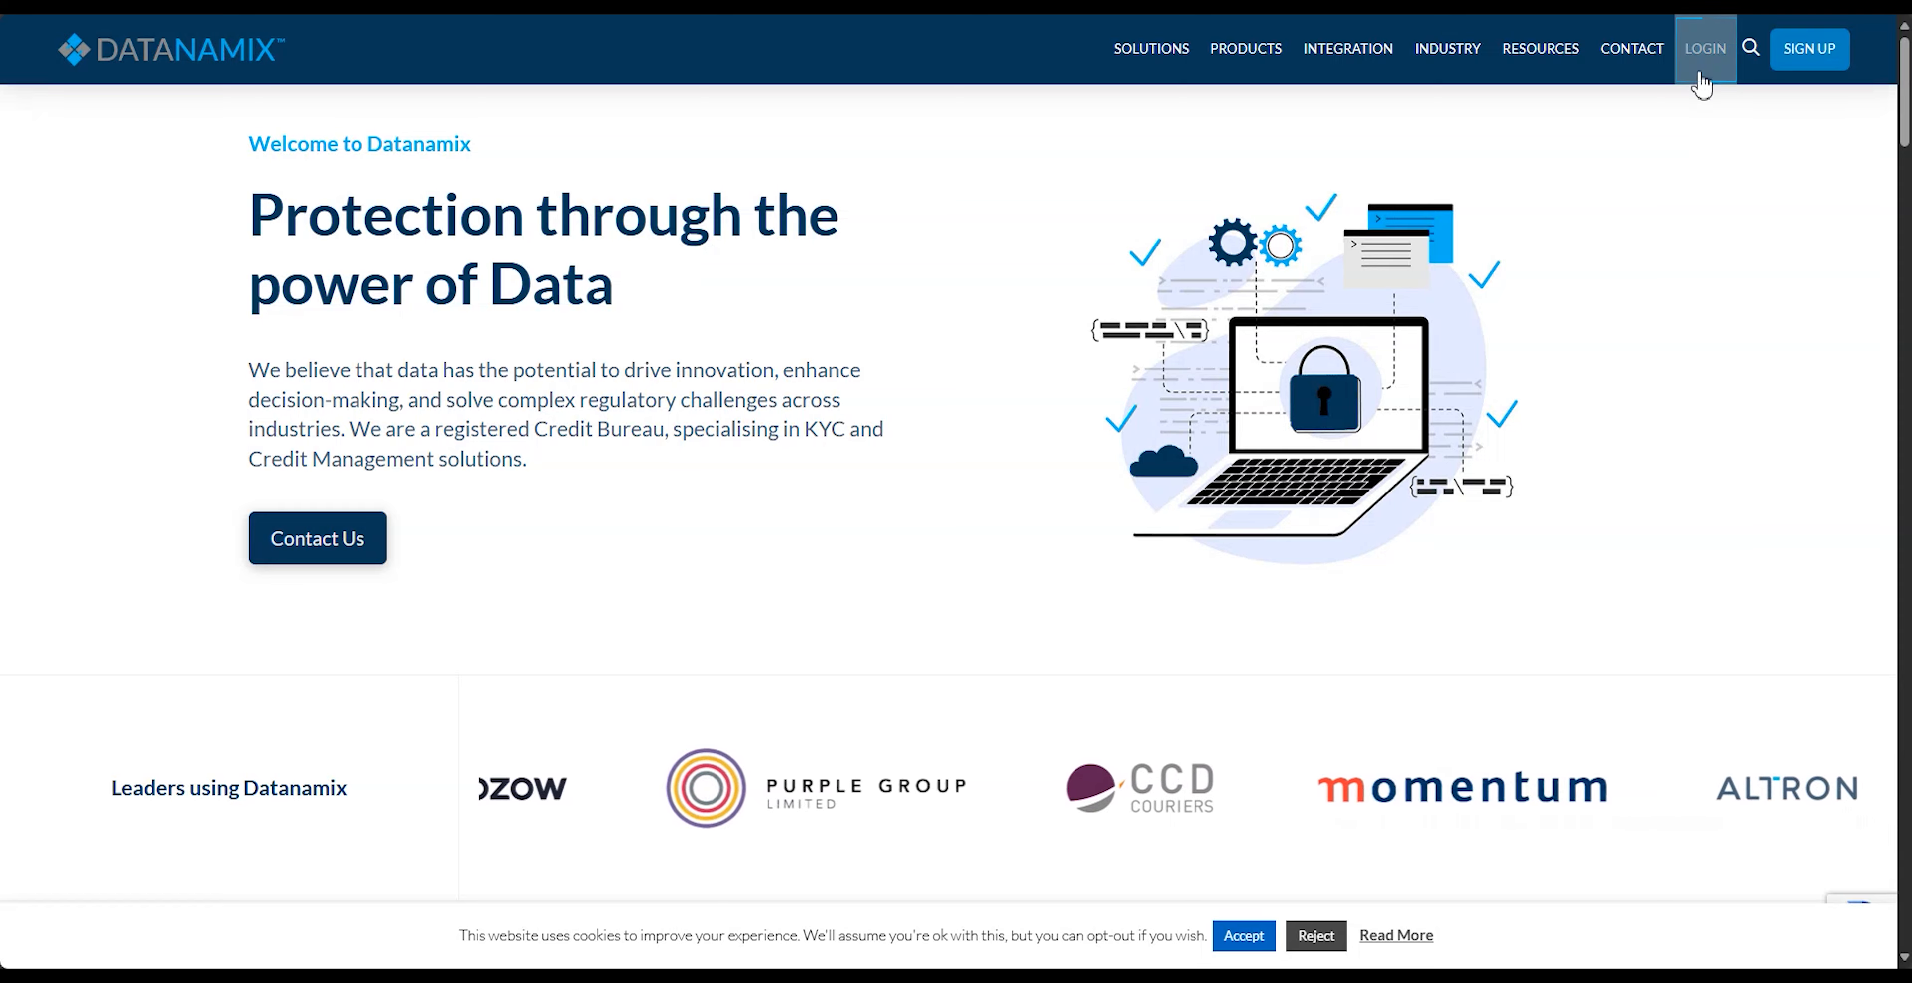
Step: Open the Datanamix login page and sign in with the username, password and account number
click(1701, 50)
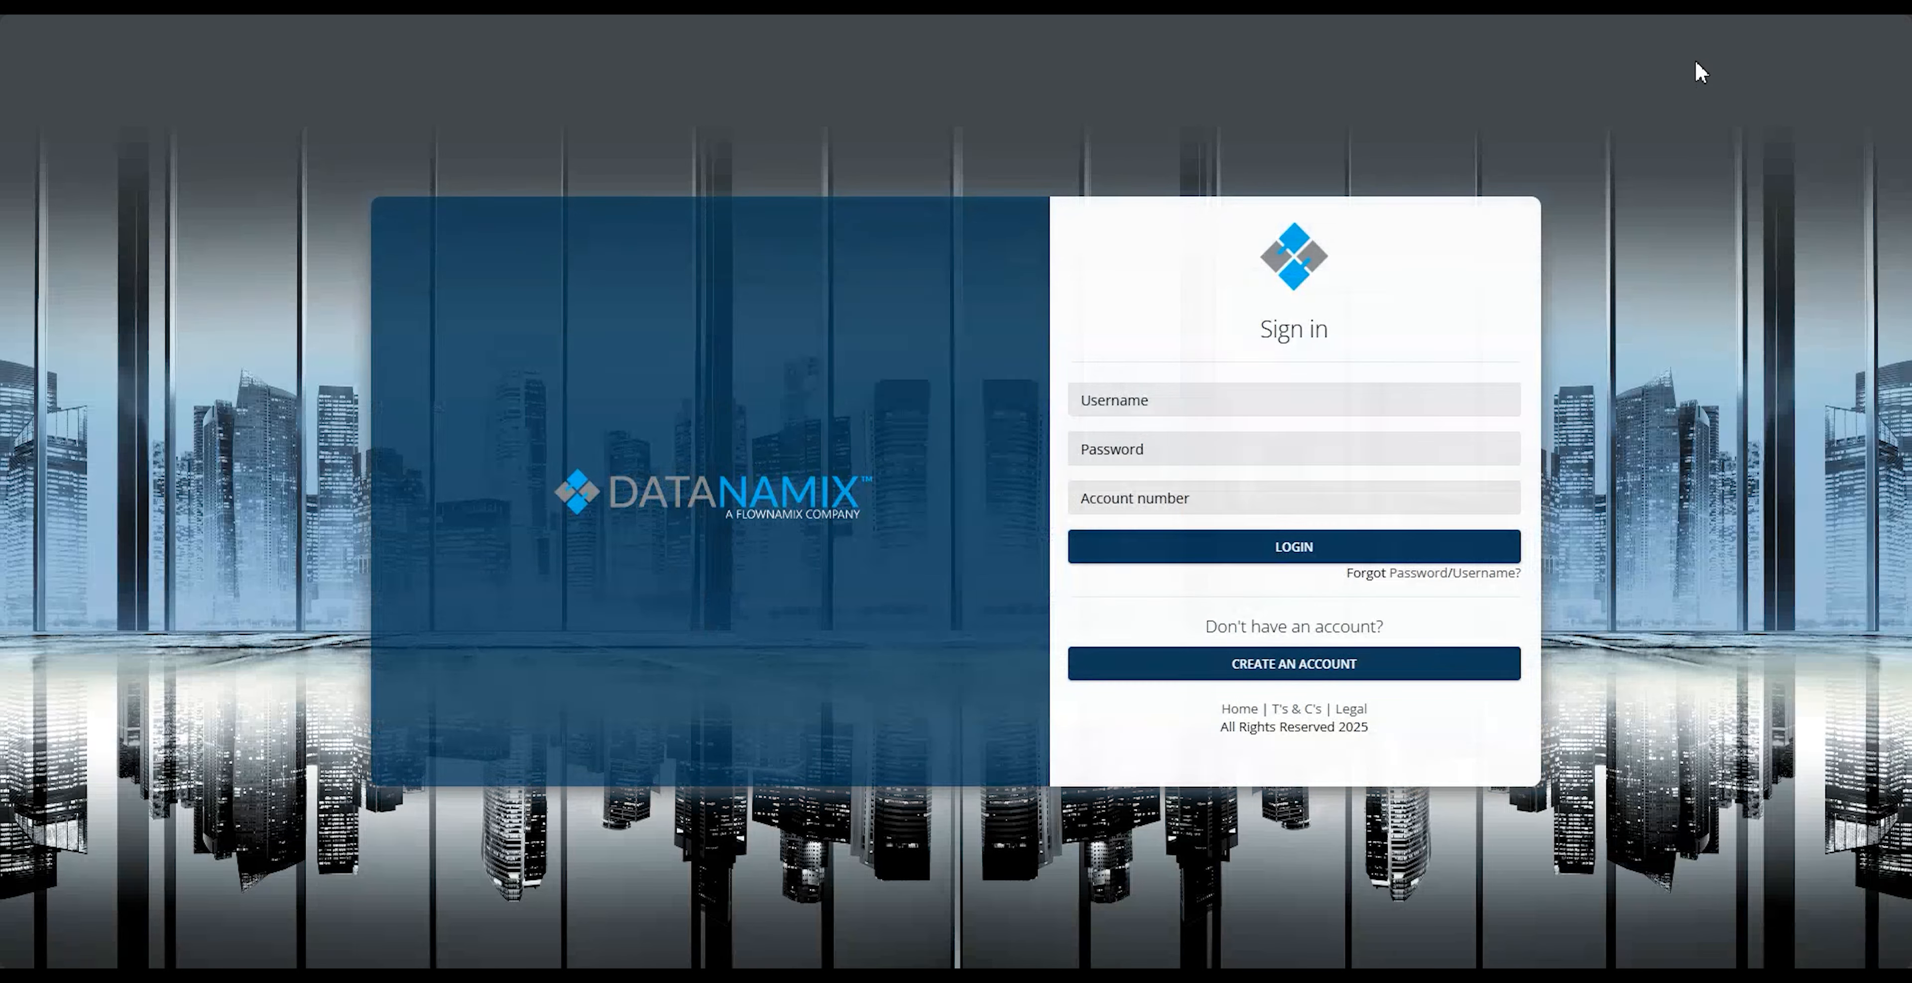
click(1323, 407)
text([blurred])
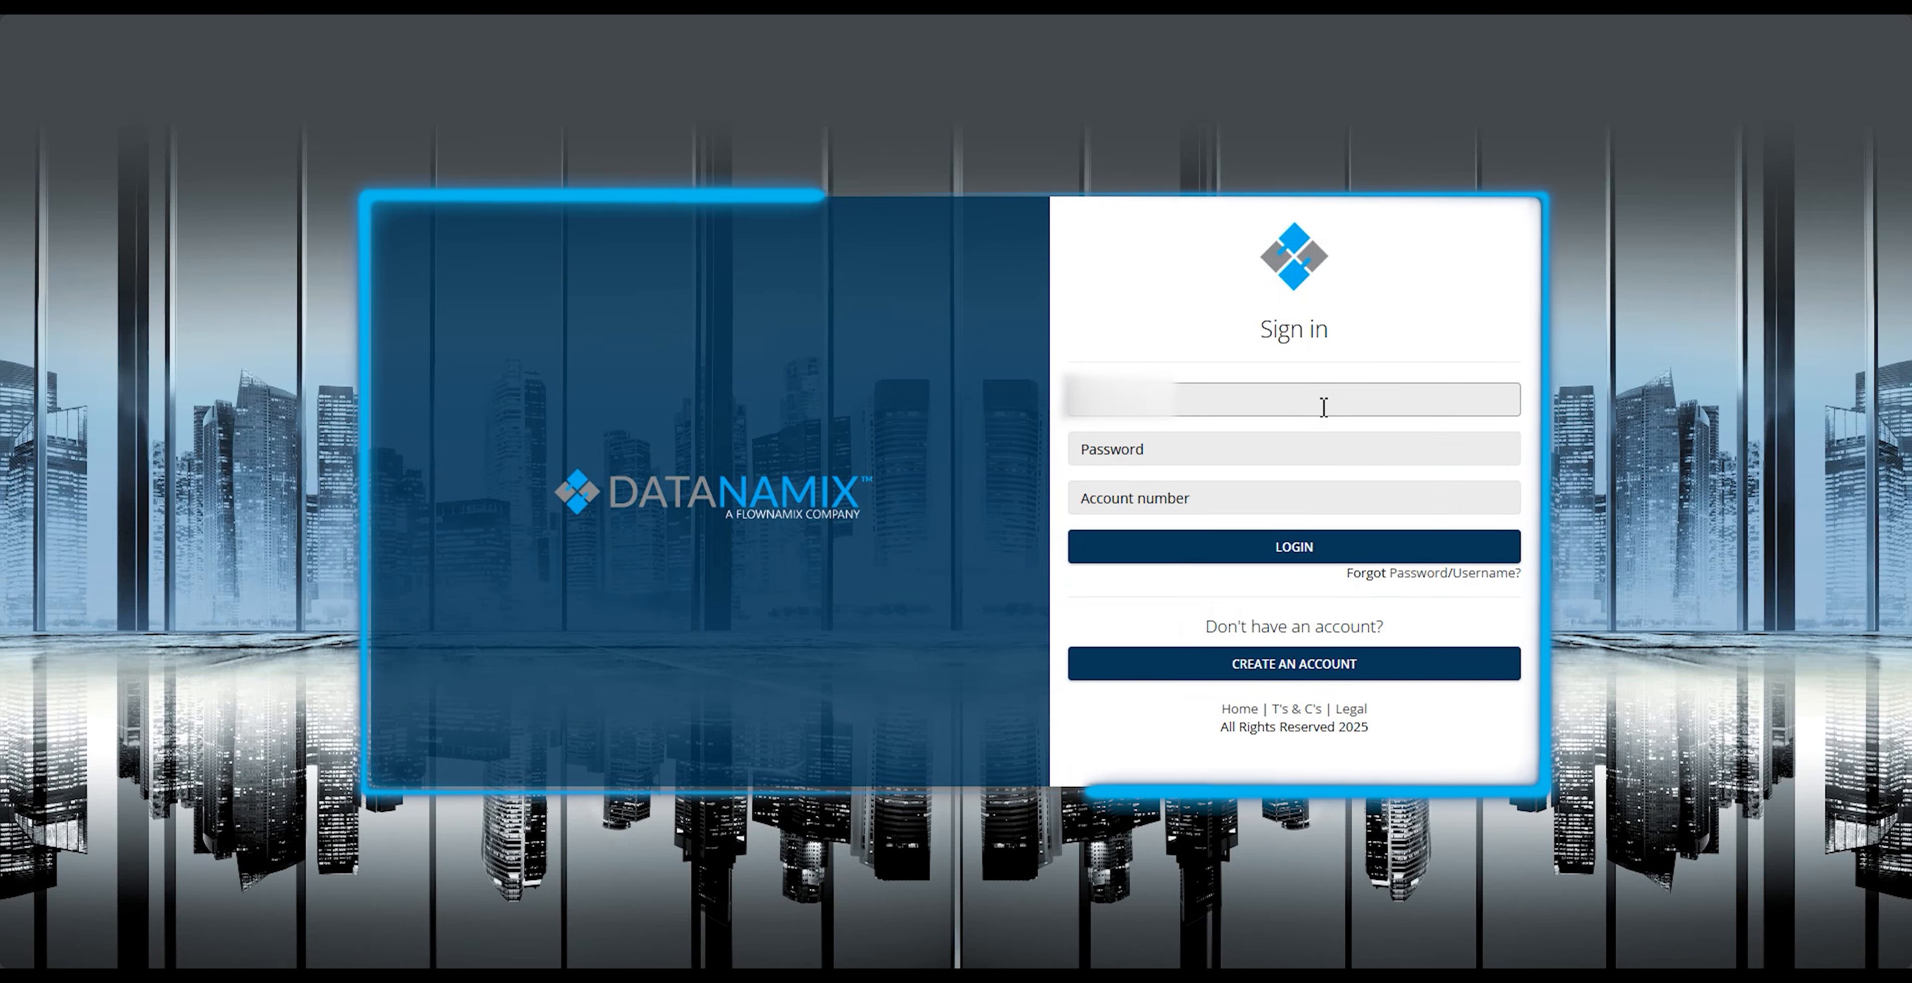
key(Tab)
text(••••••••)
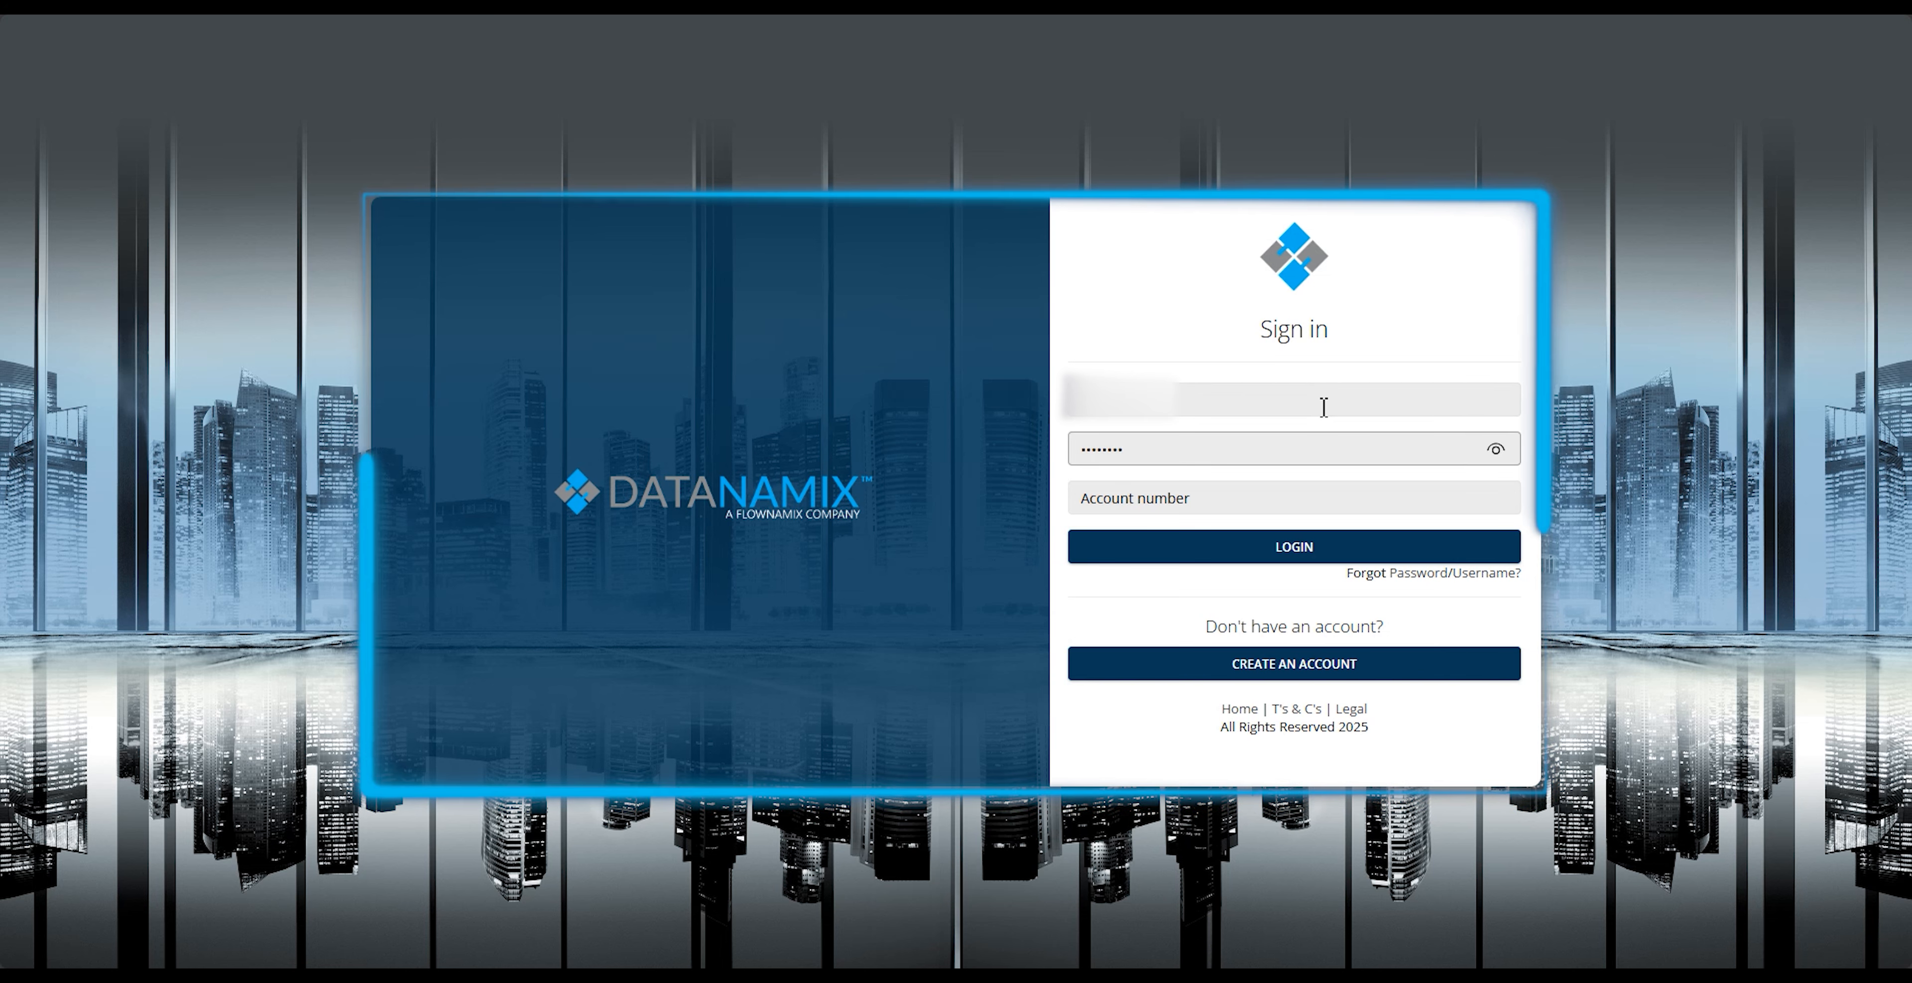
click(1185, 499)
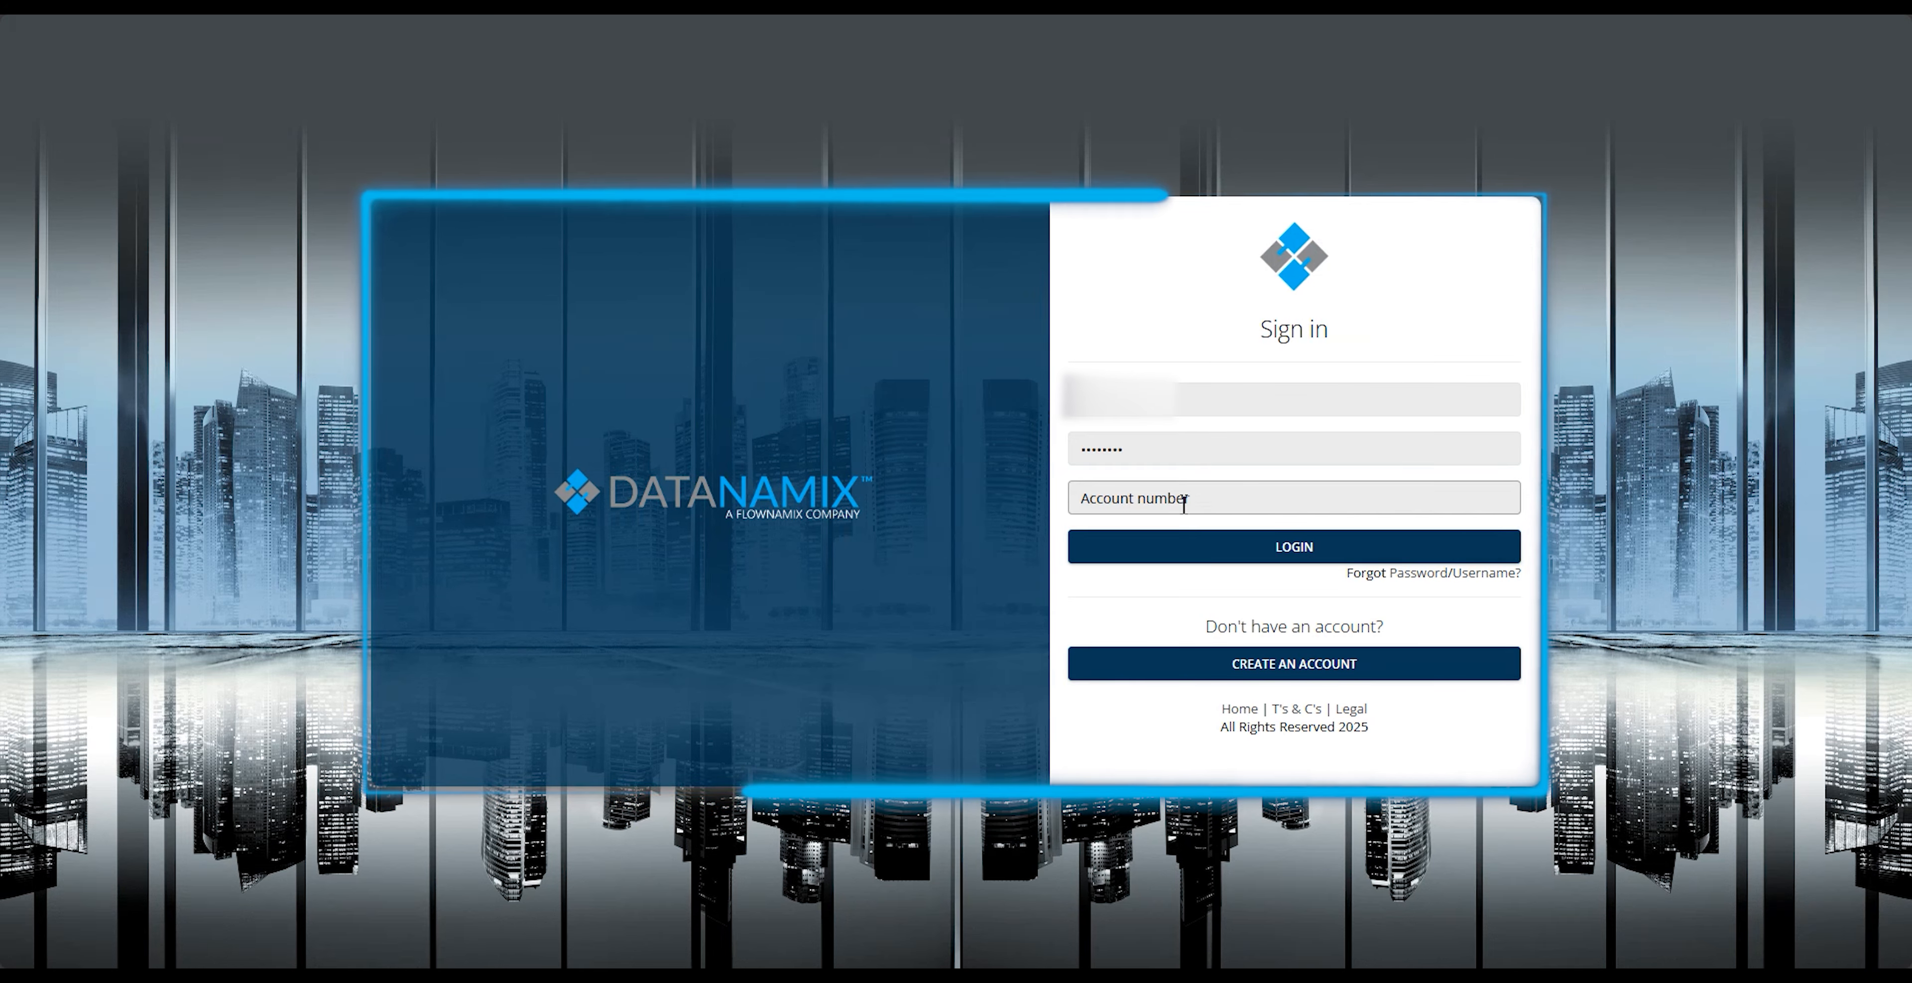
text([blurred])
click(1192, 547)
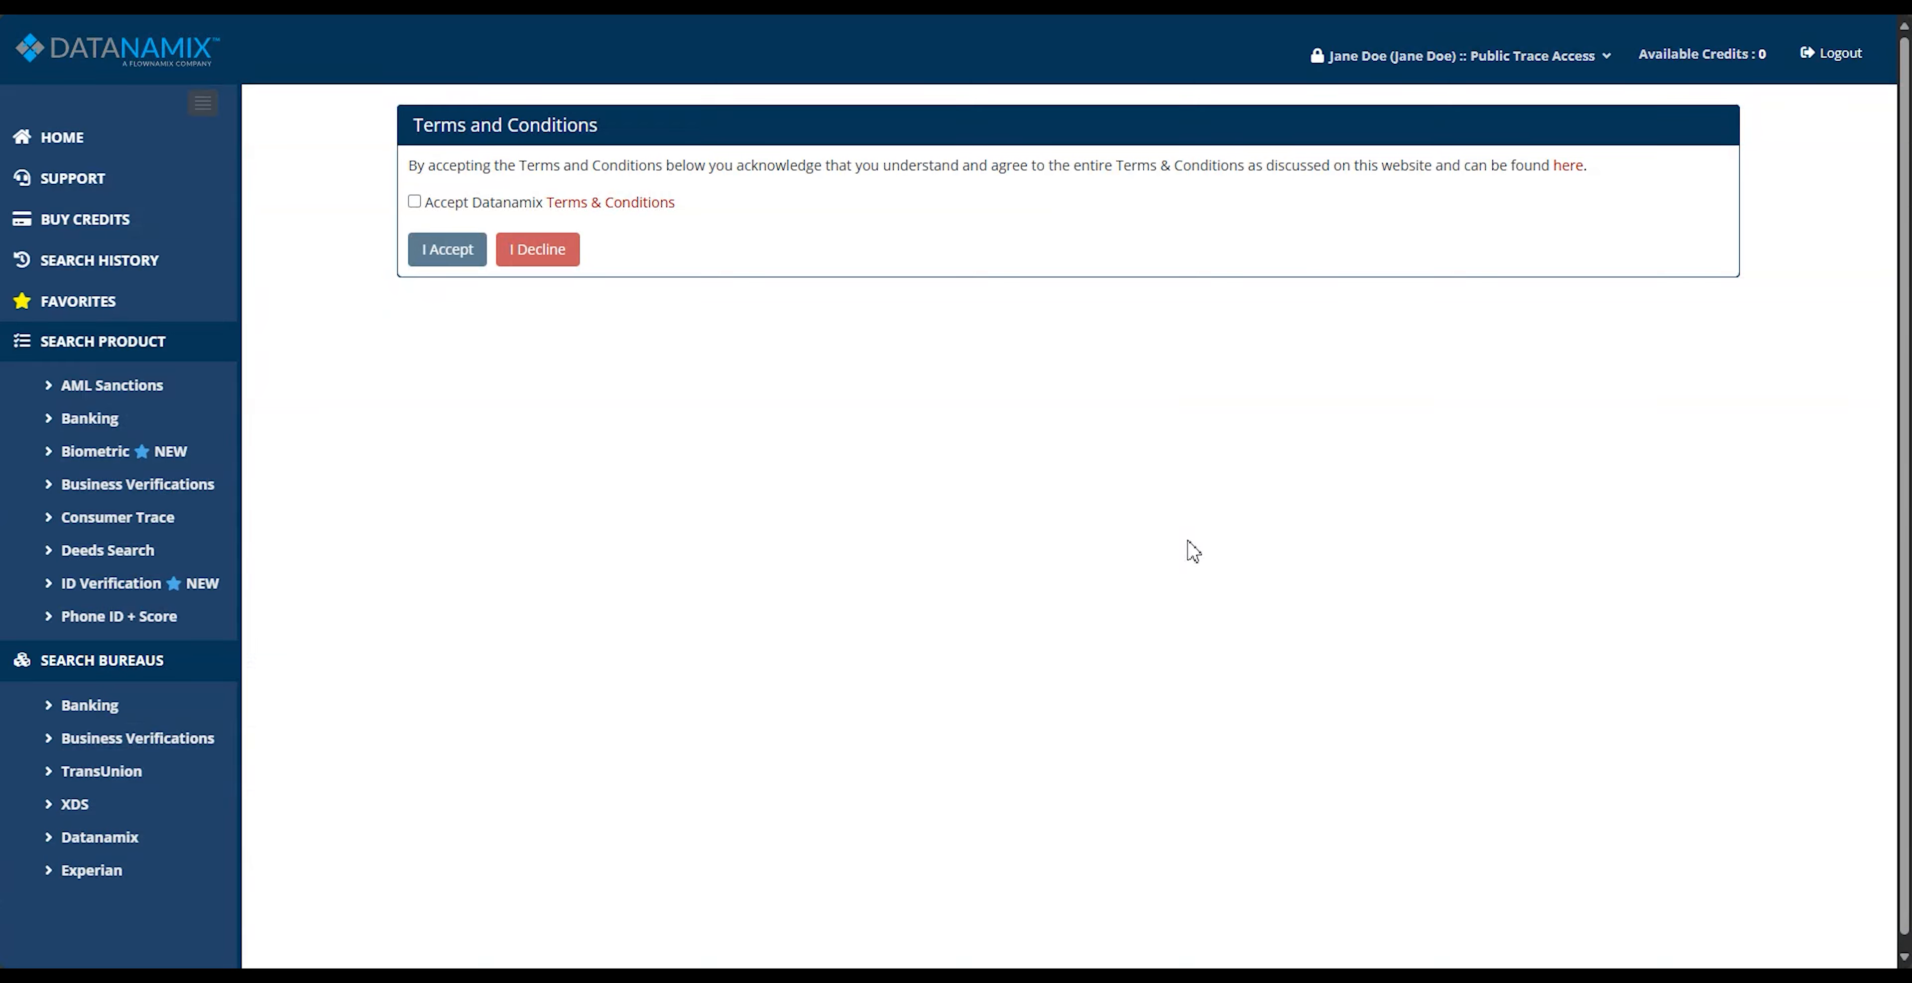
Step: Tick and accept the Datanamix Terms & Conditions
click(422, 204)
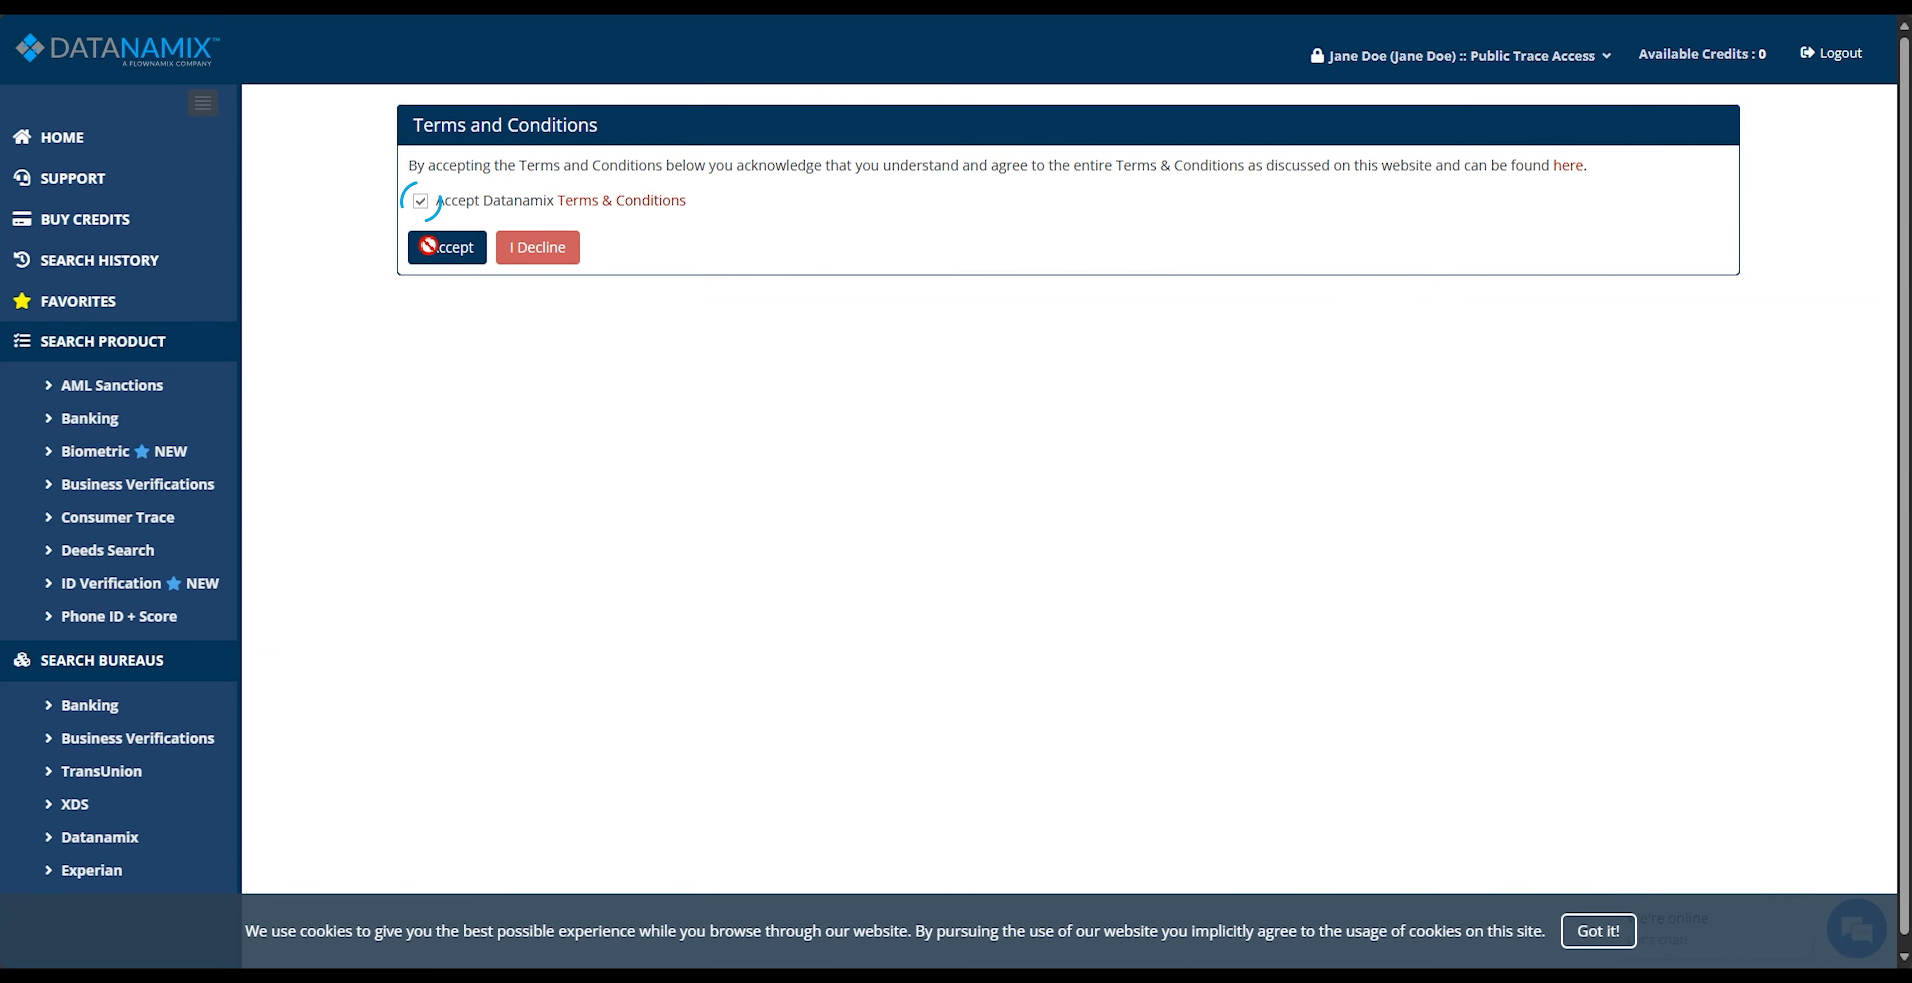
click(430, 246)
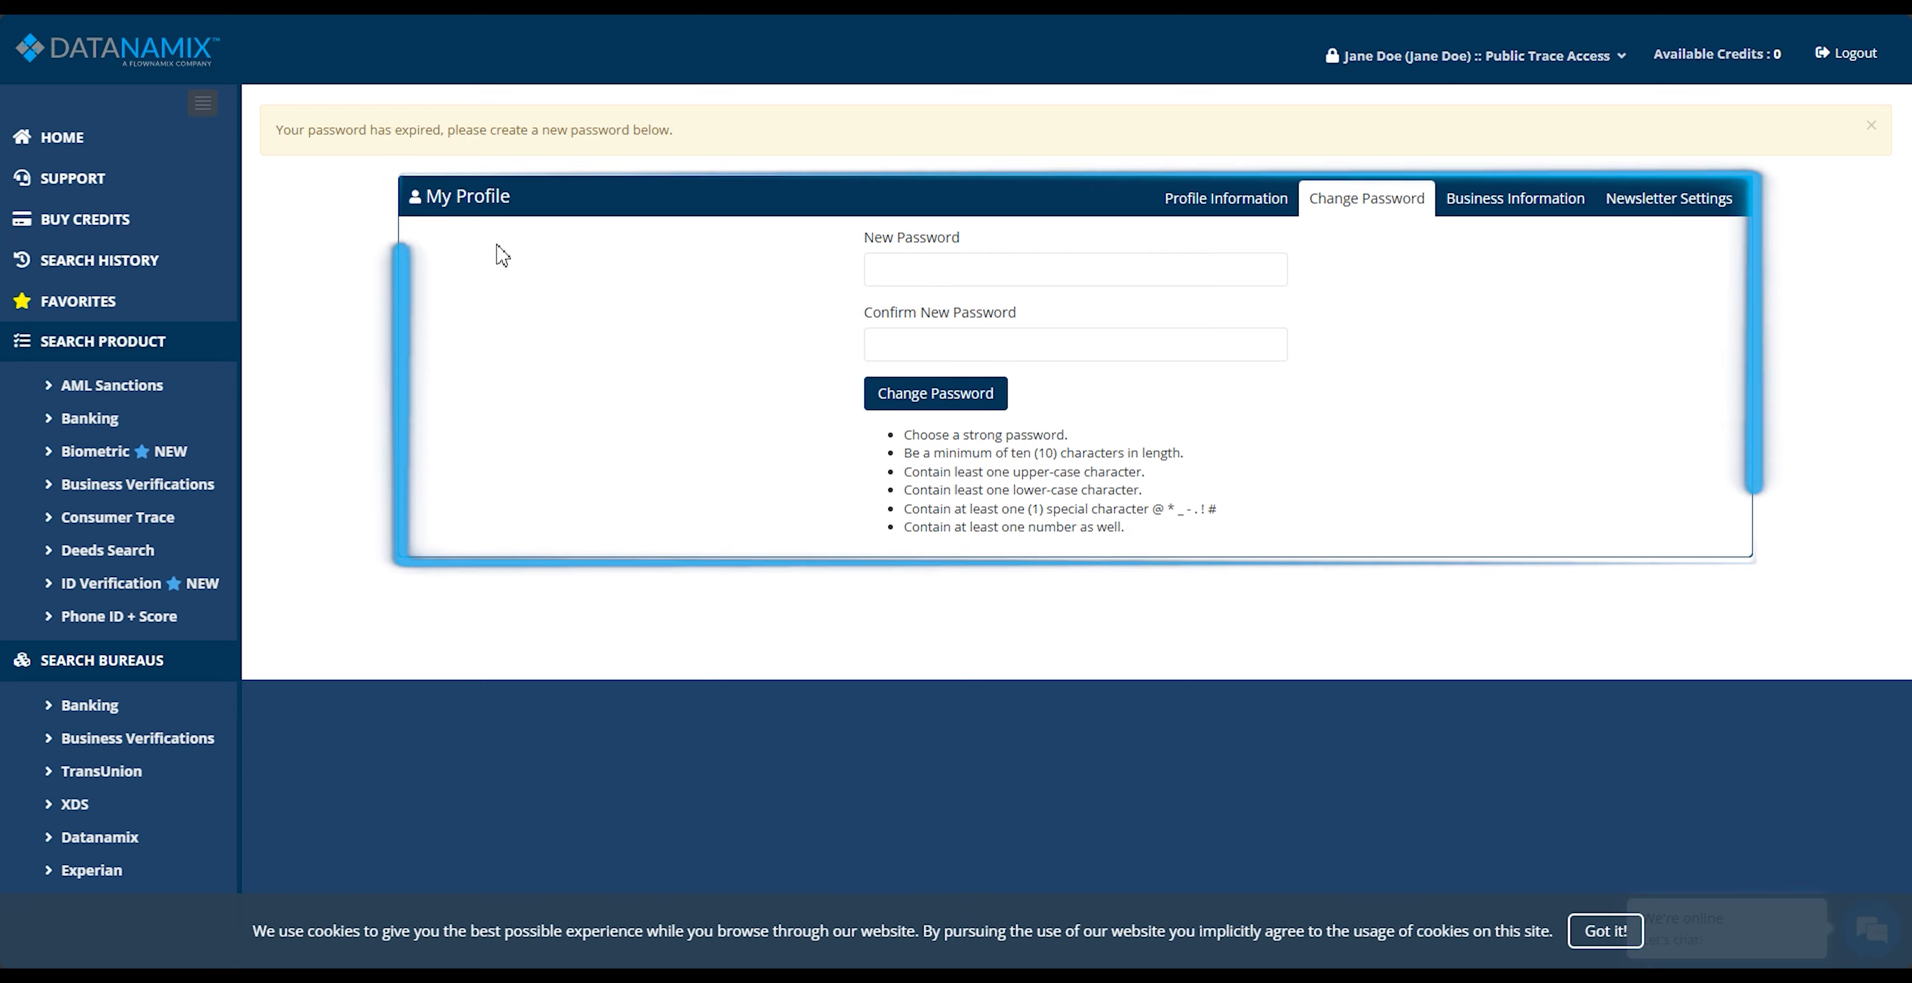
Step: Enter and confirm a new account password in My Profile, and apply the password change
click(981, 272)
text(****)
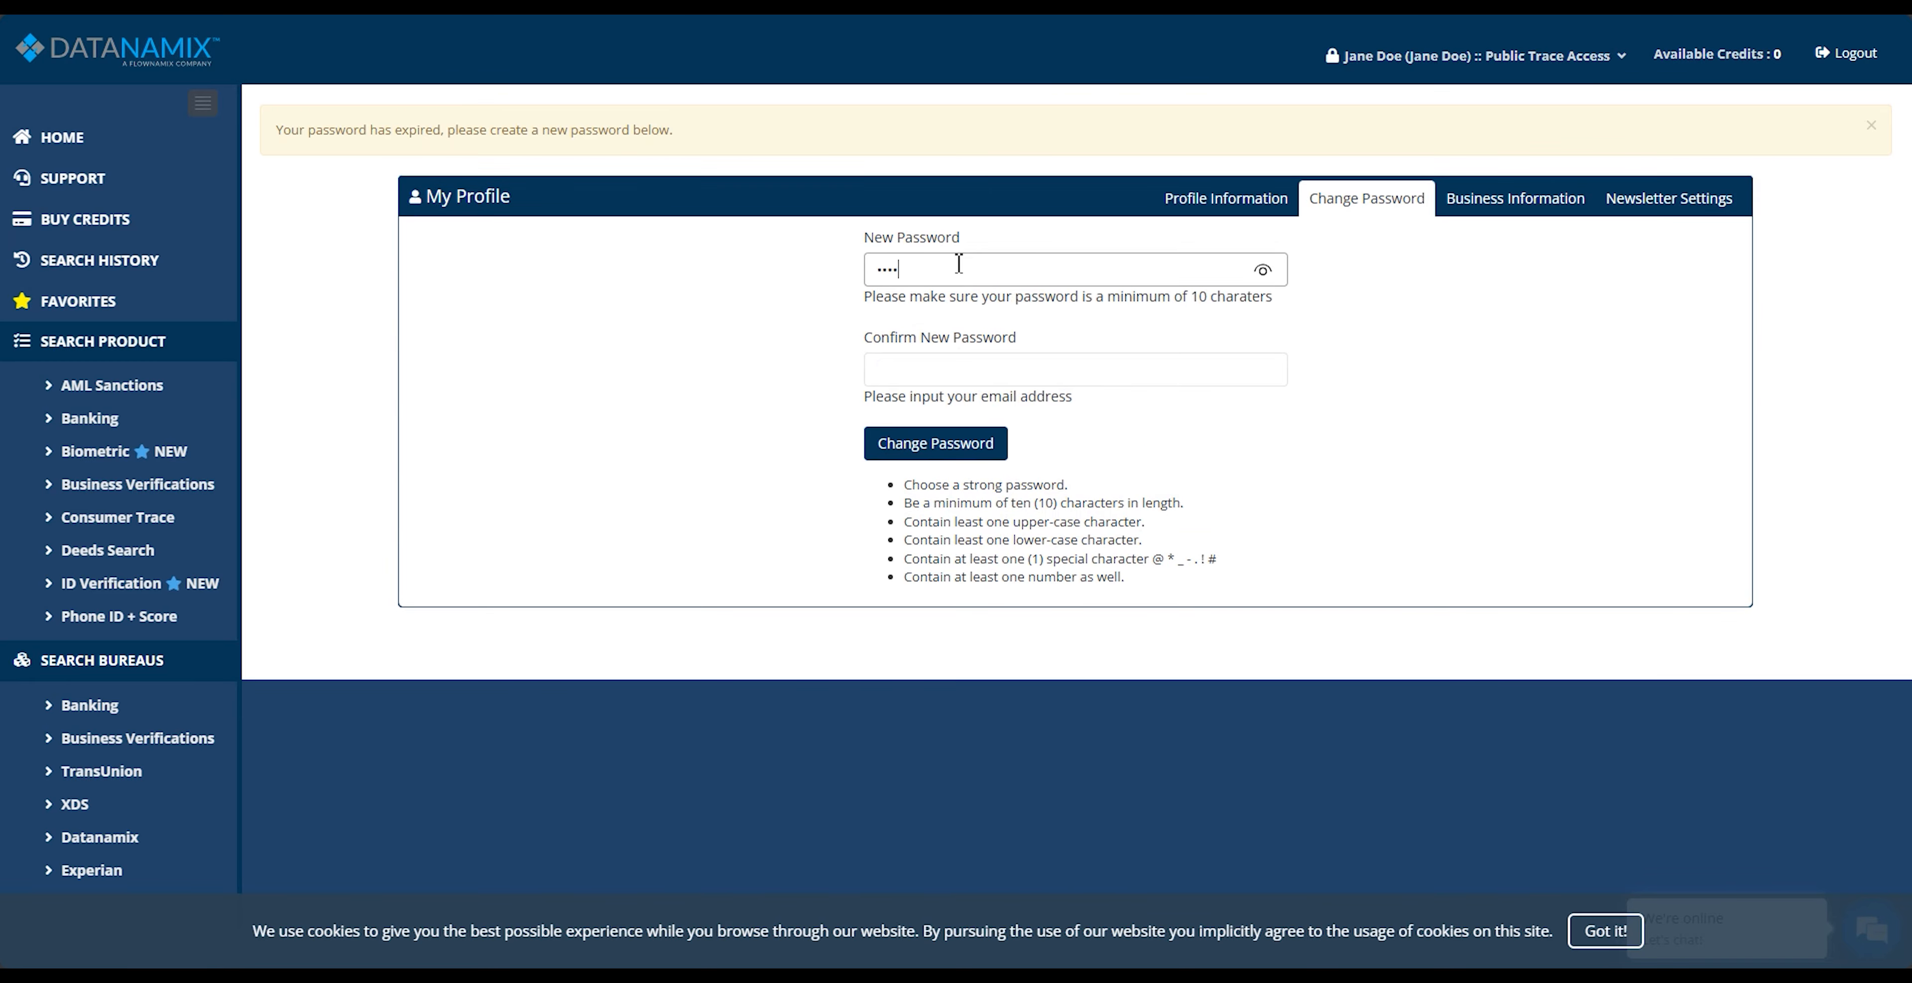
text(*******)
key(Tab)
text(***********)
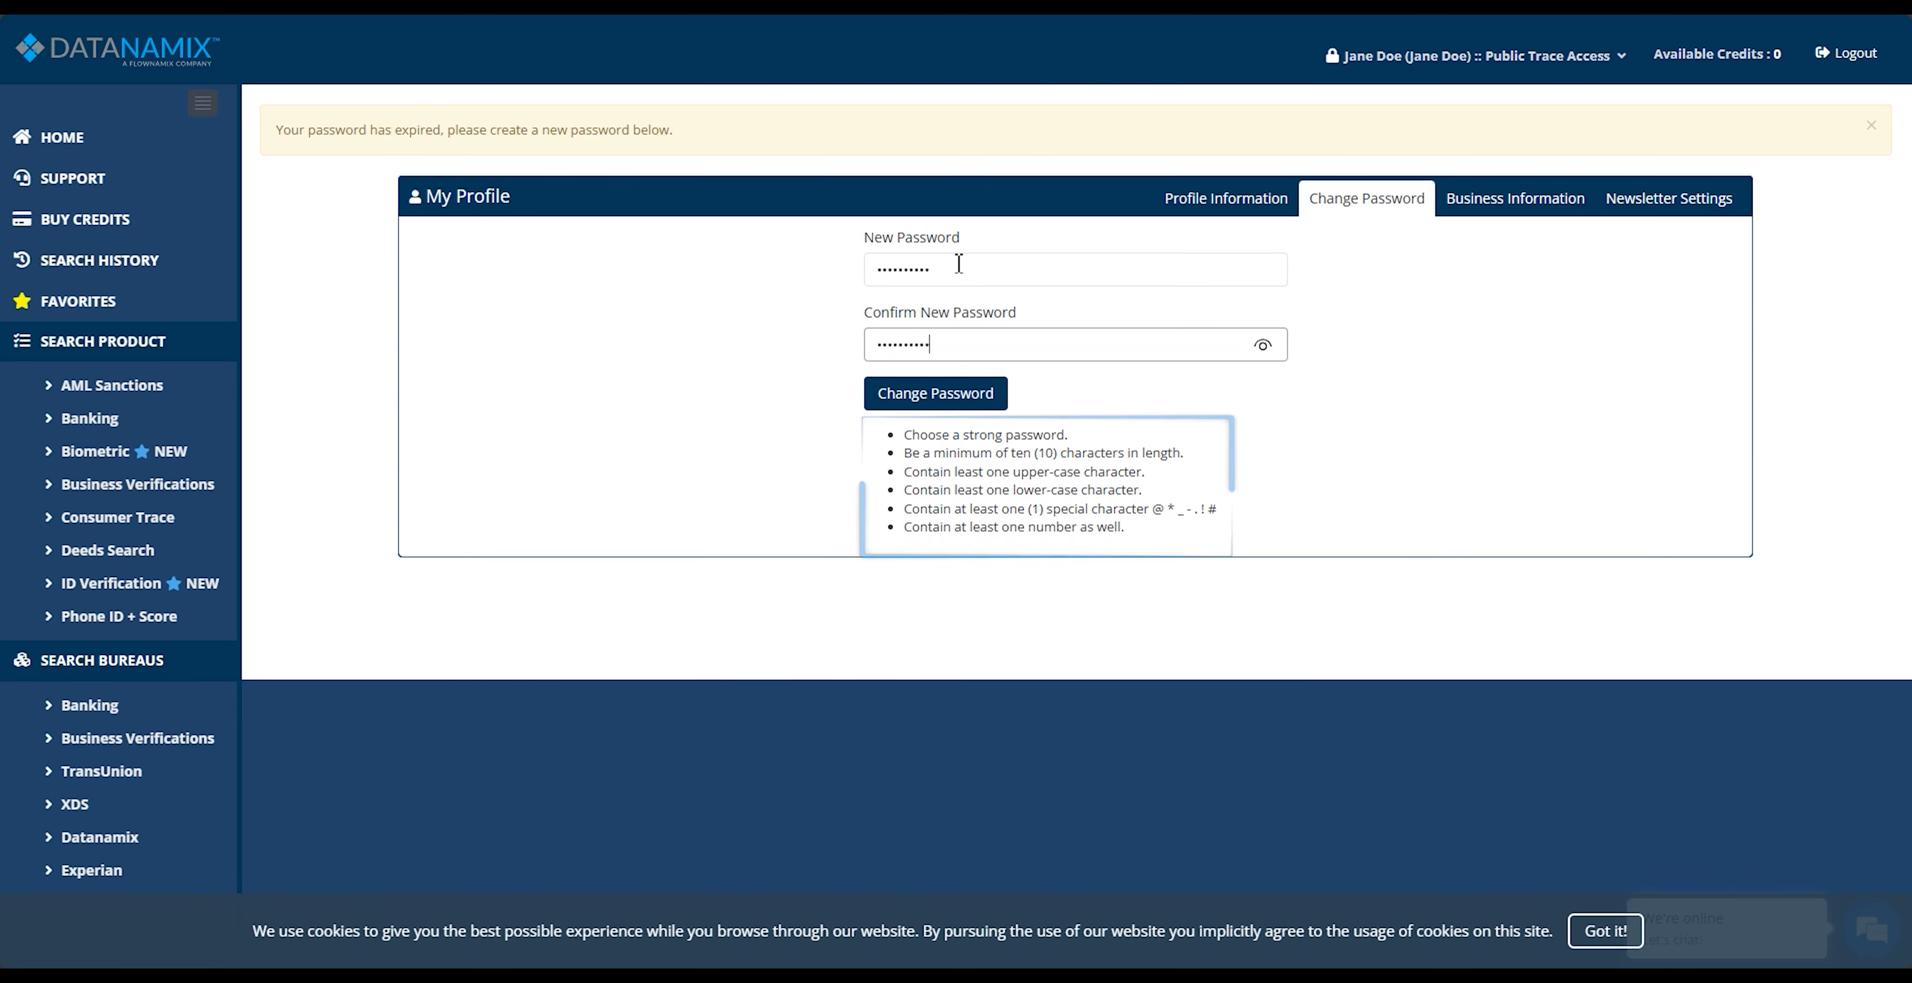
click(946, 405)
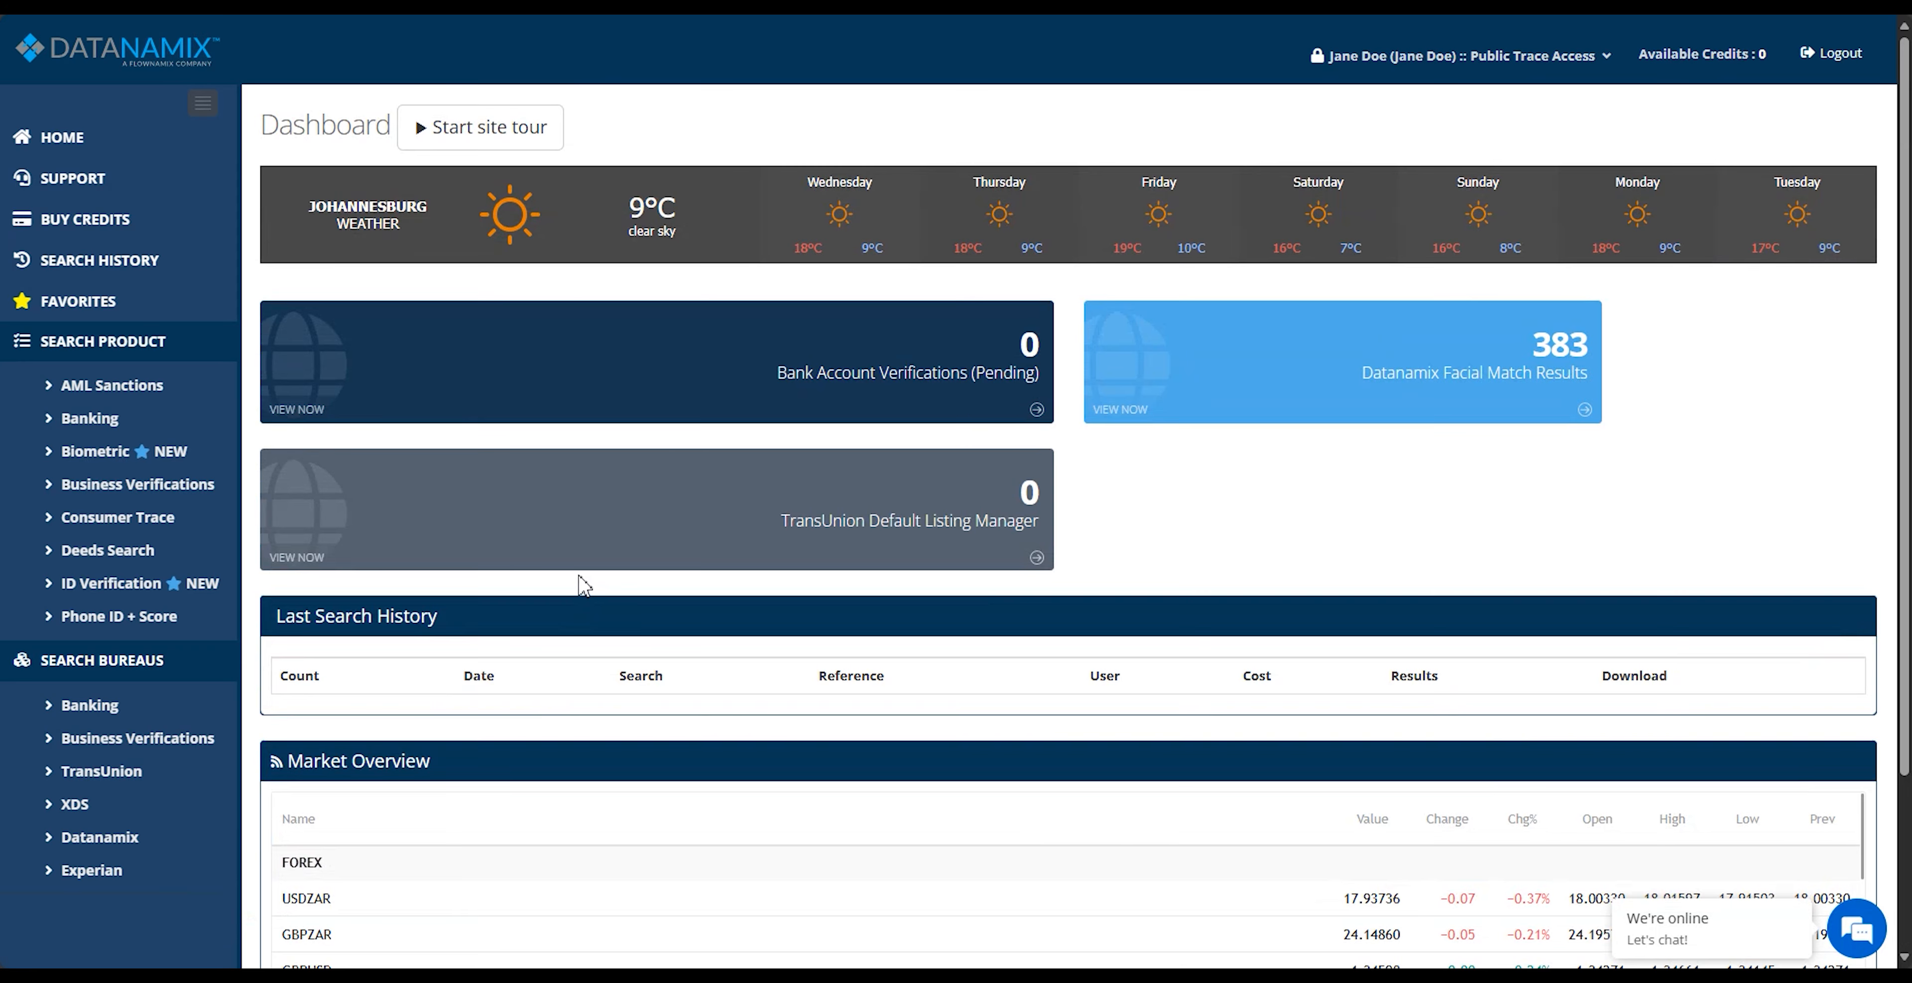
scroll(584, 586, down, 3)
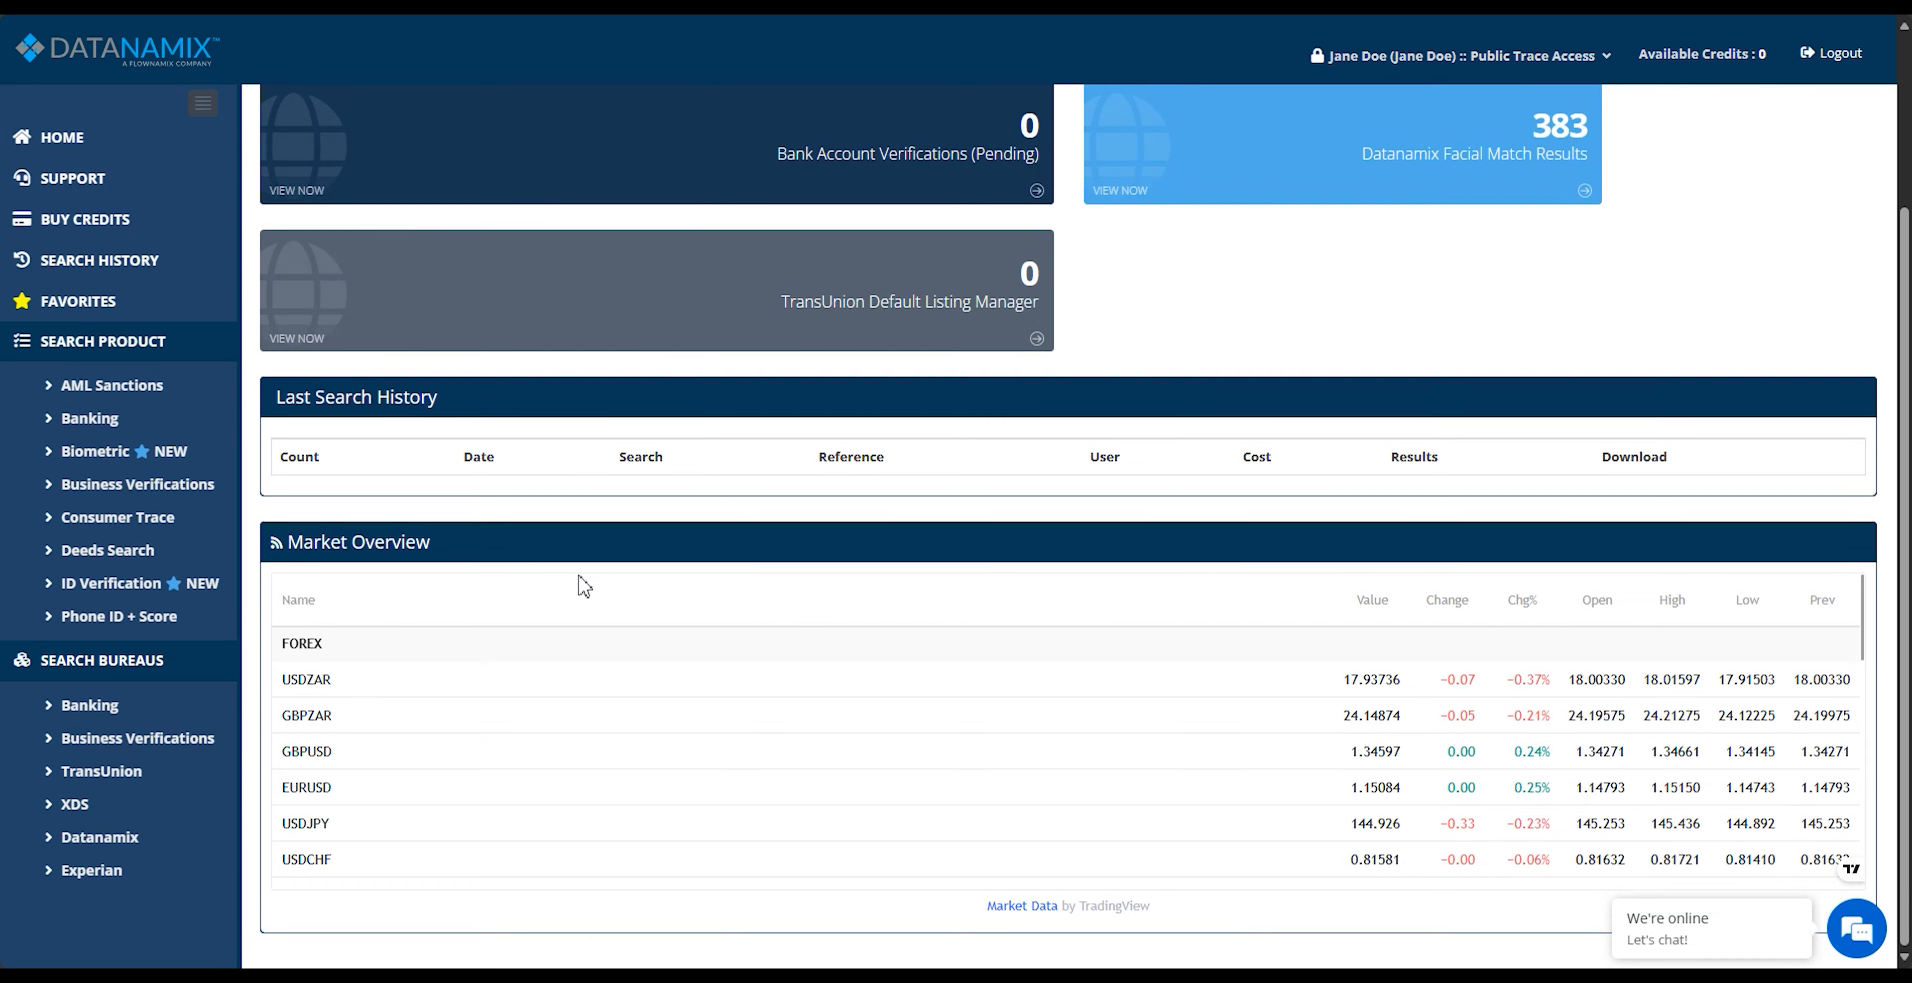